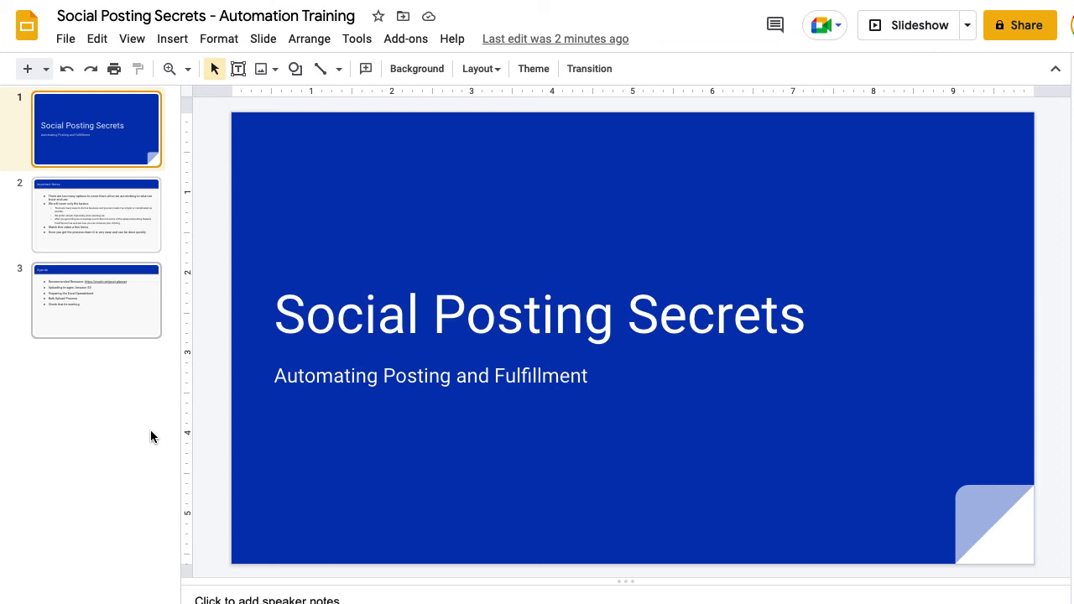
View the Important Notes slide and the Agenda slide of the presentation.
click(113, 231)
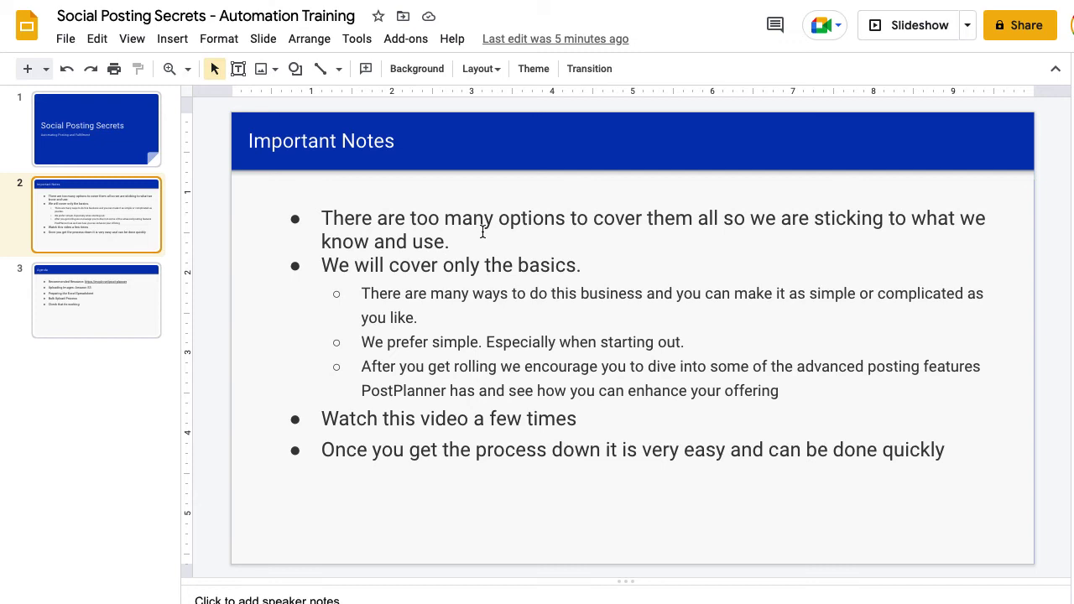
click(95, 279)
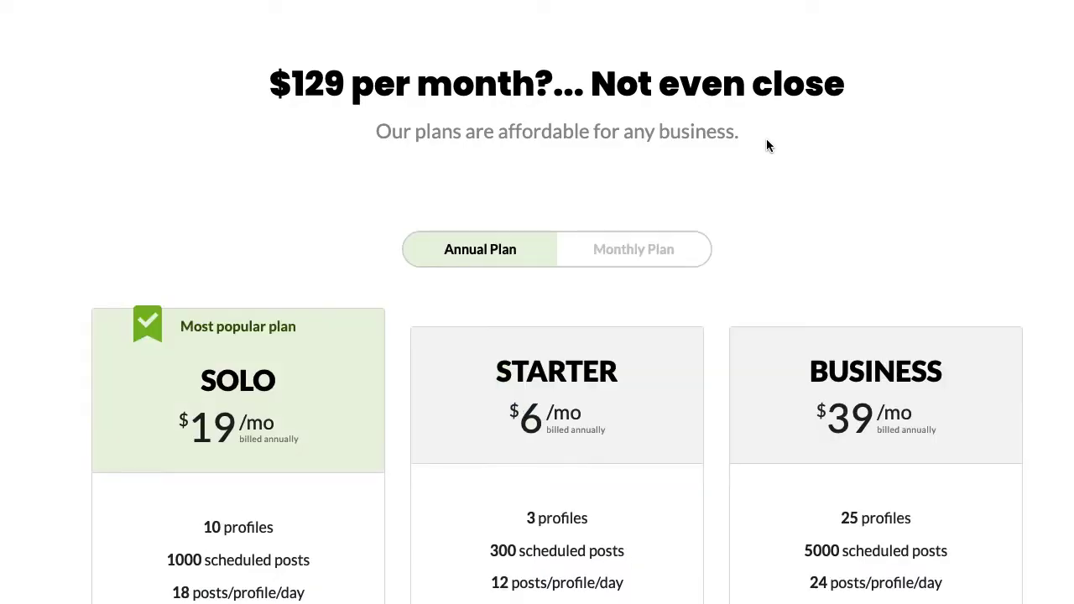
Compare the Solo, Starter and Business plans on the Post Planner pricing page.
scroll(763, 146, down, 1)
scroll(763, 146, down, 2)
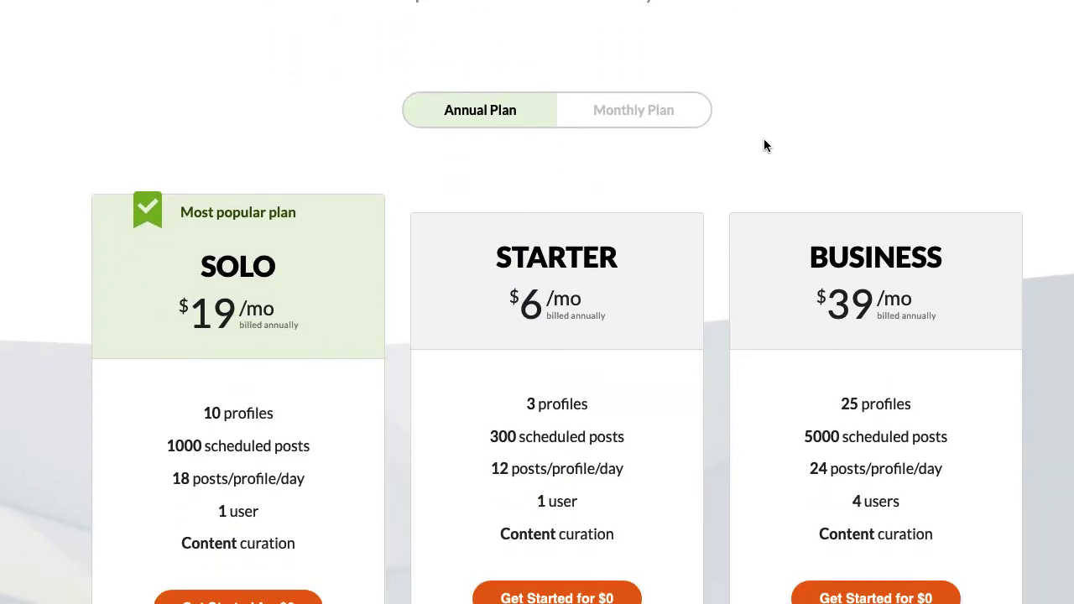
scroll(753, 138, down, 1)
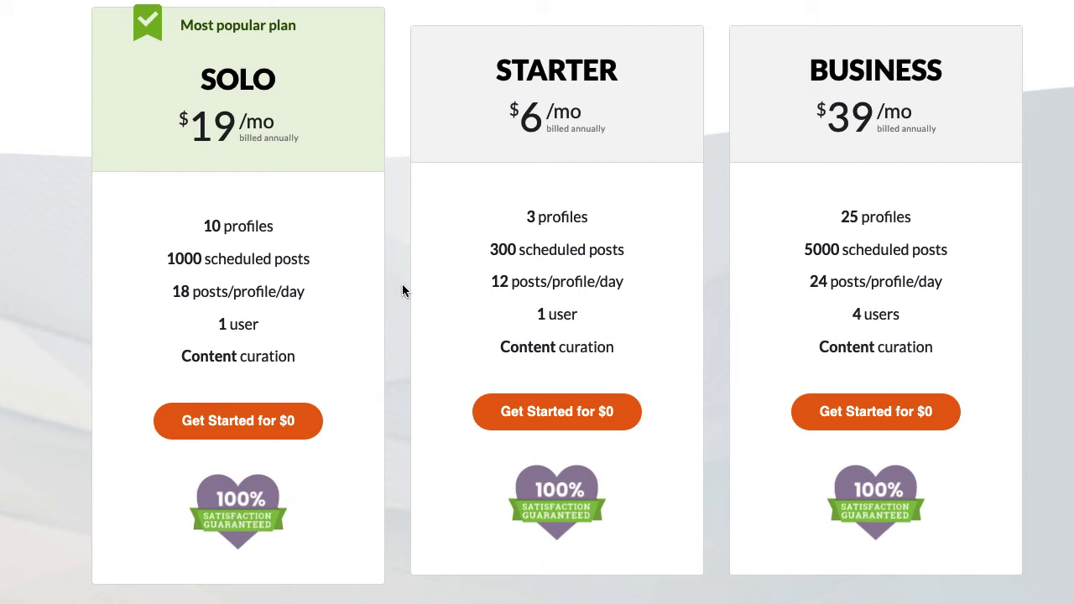
double_click(265, 142)
click(265, 142)
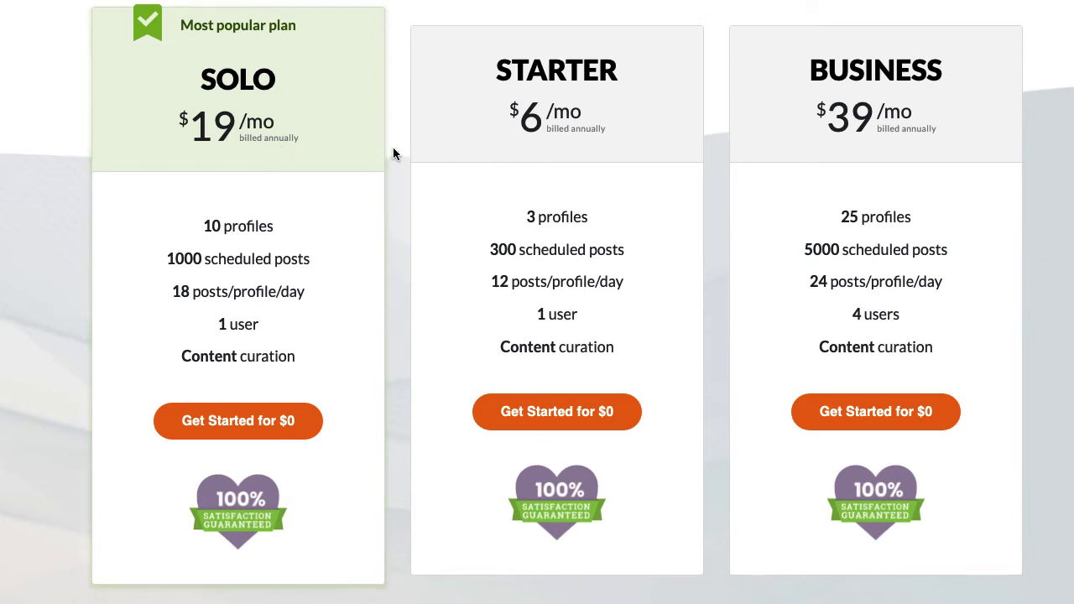
scroll(393, 153, down, 3)
scroll(393, 153, up, 4)
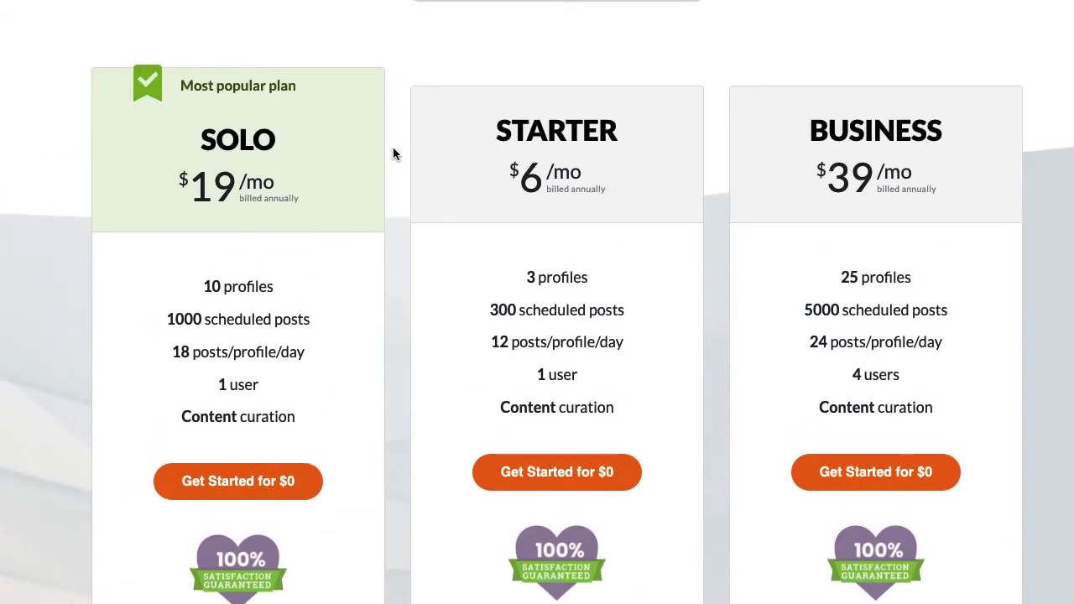
scroll(393, 153, down, 3)
scroll(392, 153, up, 2)
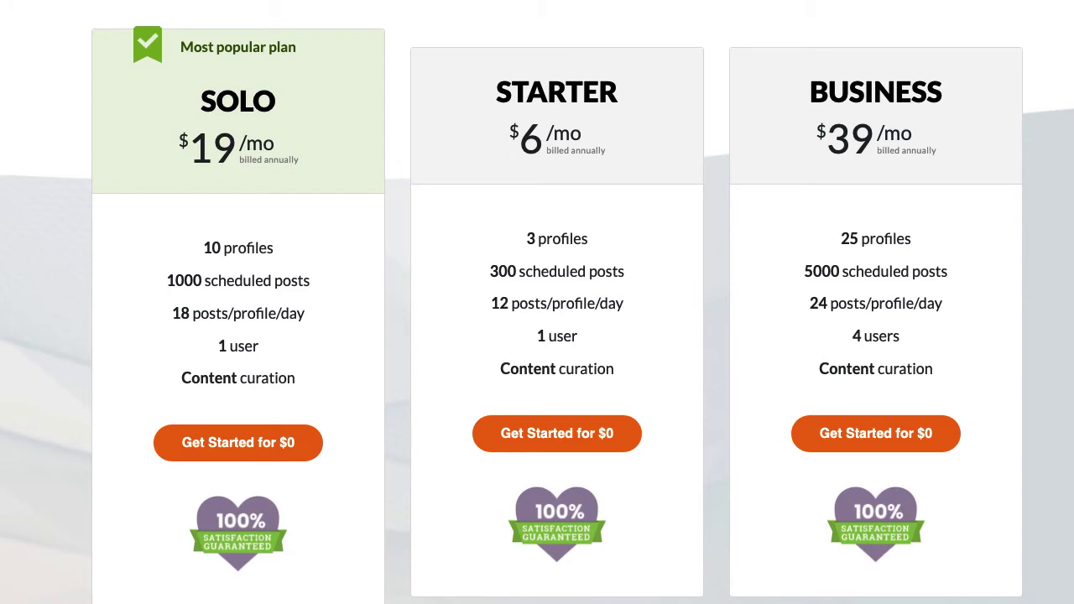
Switch to the Post Planner queue and look through the scheduled posts for June and July.
click(965, 1)
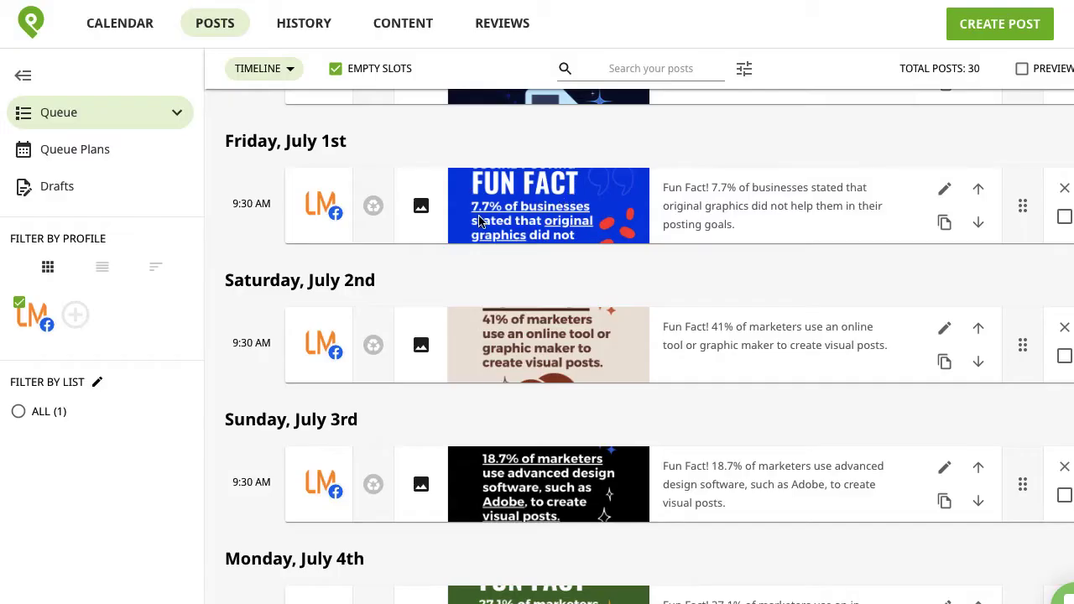
scroll(611, 329, up, 20)
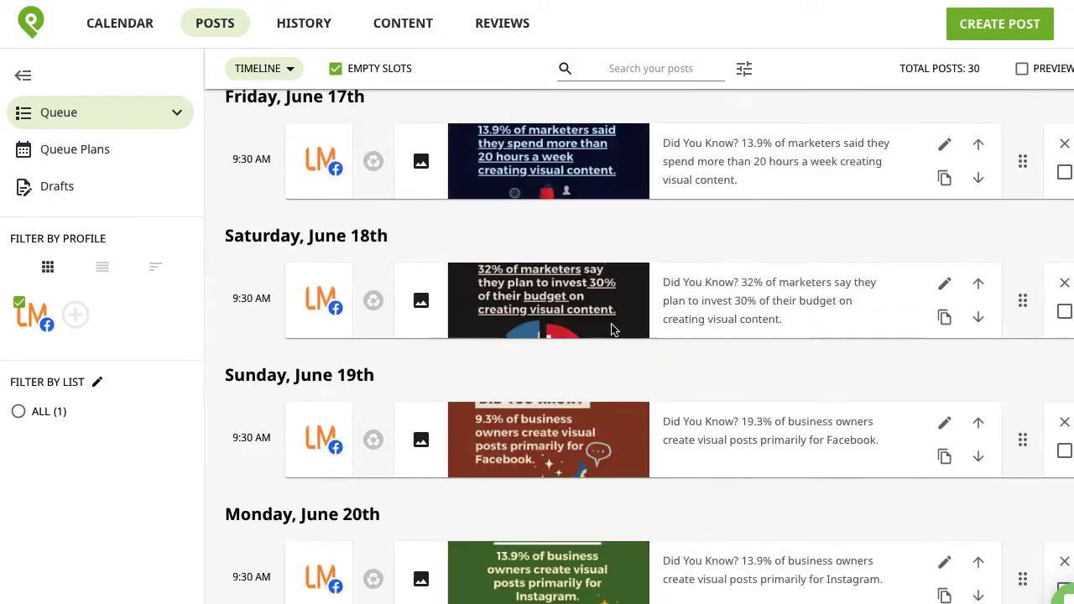
scroll(611, 330, down, 7)
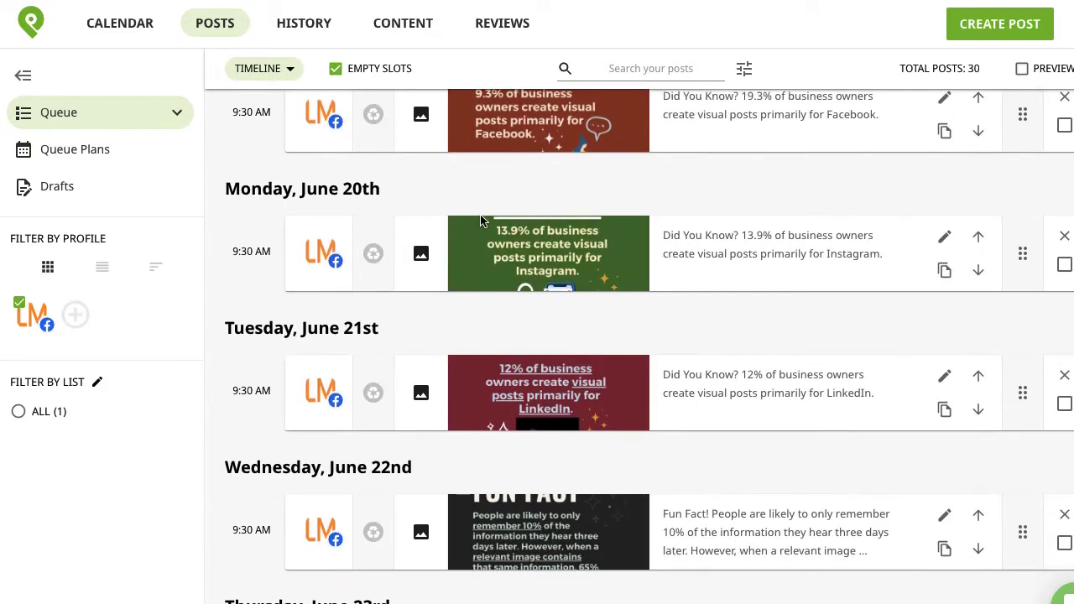
scroll(704, 221, down, 5)
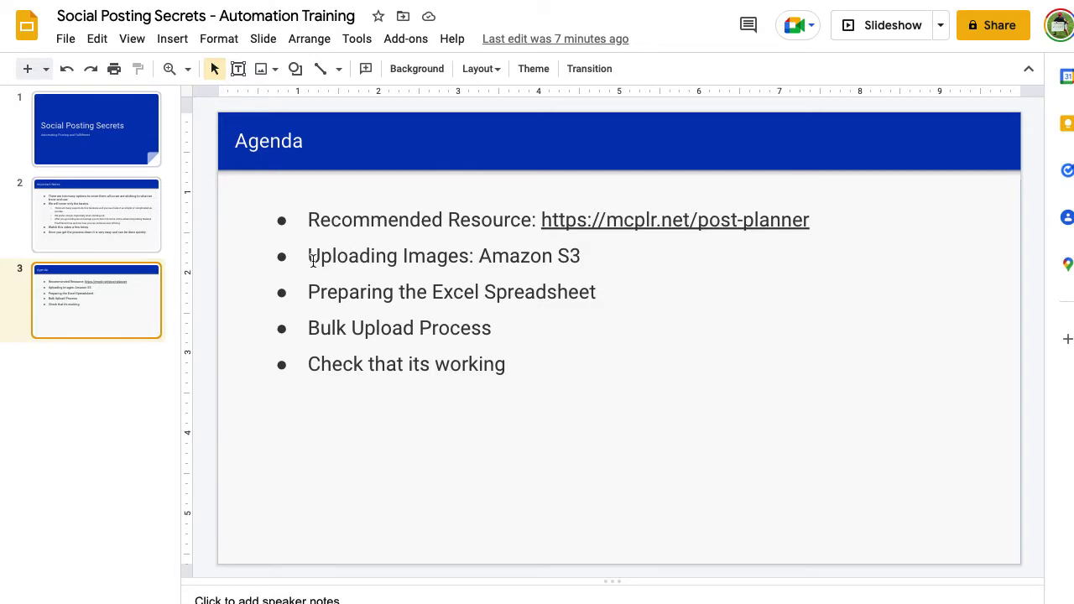
Go over the Amazon S3 image upload item on the Agenda slide, glancing back at the Post Planner queue.
drag(312, 259, 598, 259)
click(598, 259)
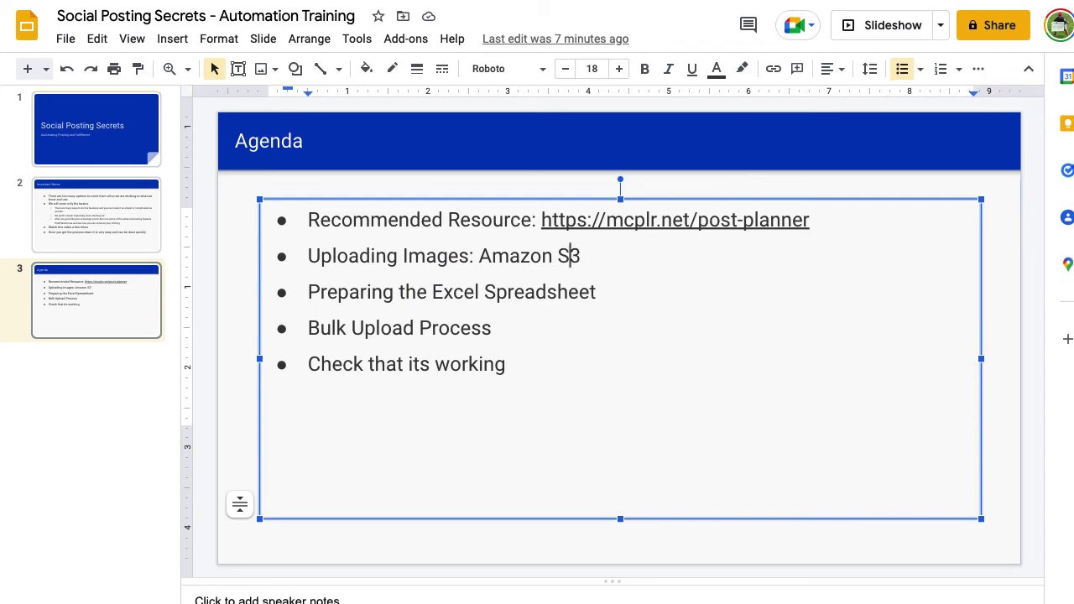
click(587, 0)
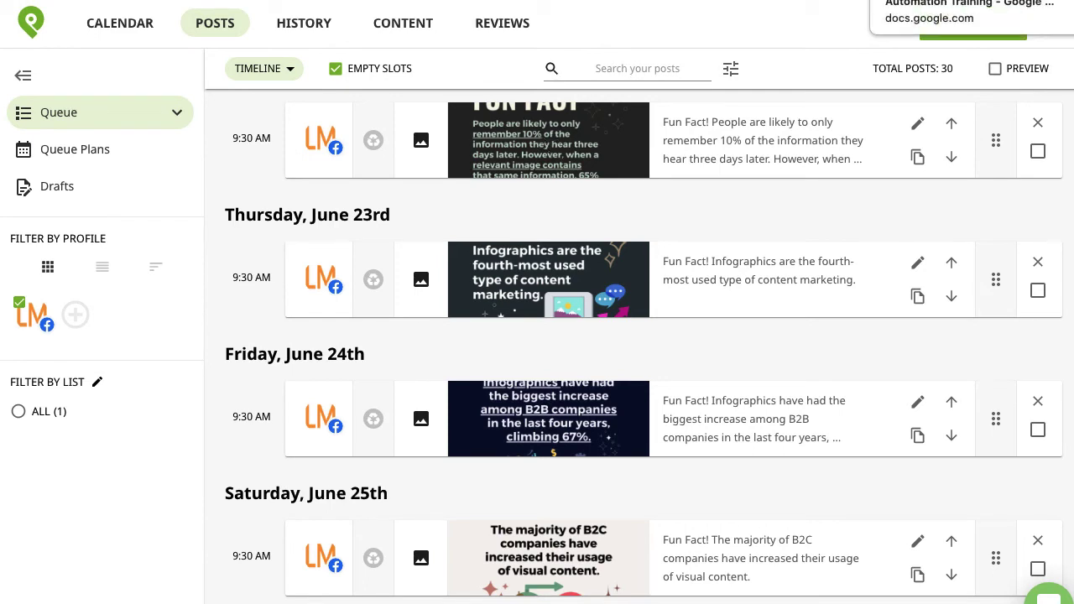
click(973, 2)
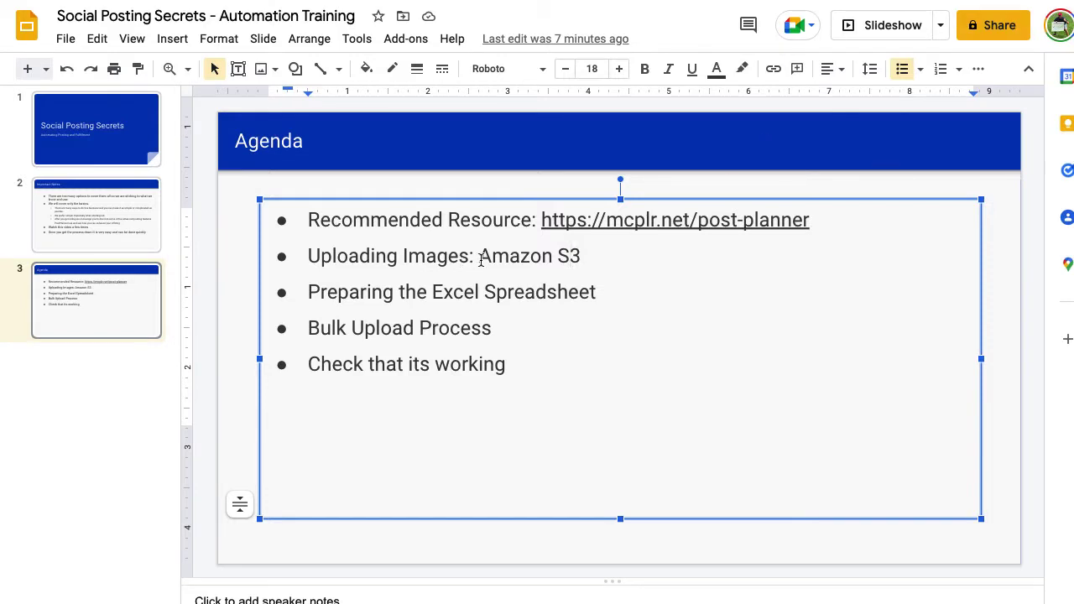
key(Left)
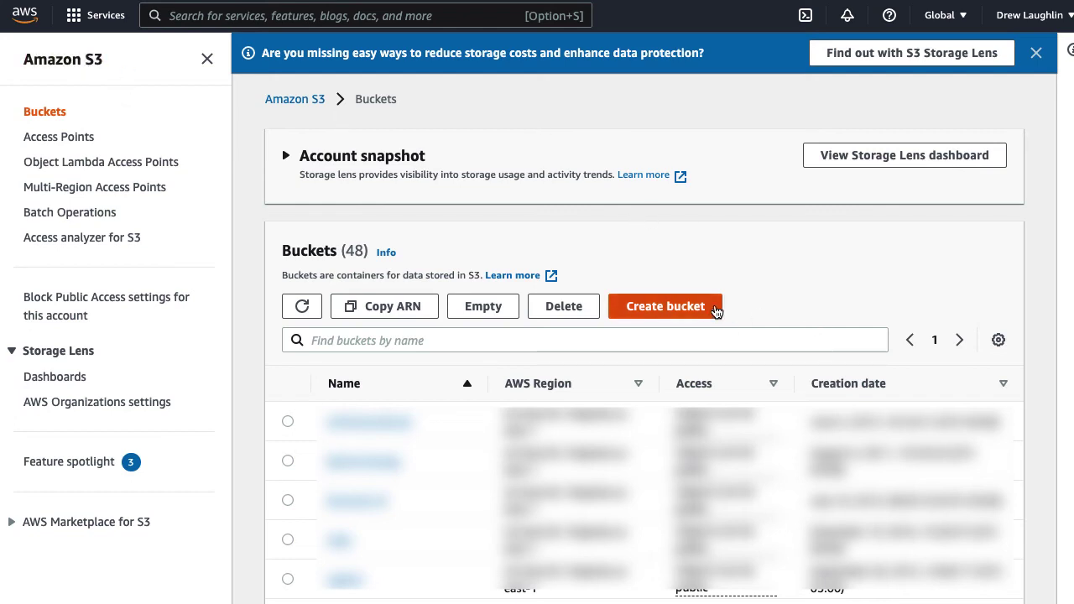
Start a new Amazon S3 bucket and name it spk-digital-marketing.
click(663, 307)
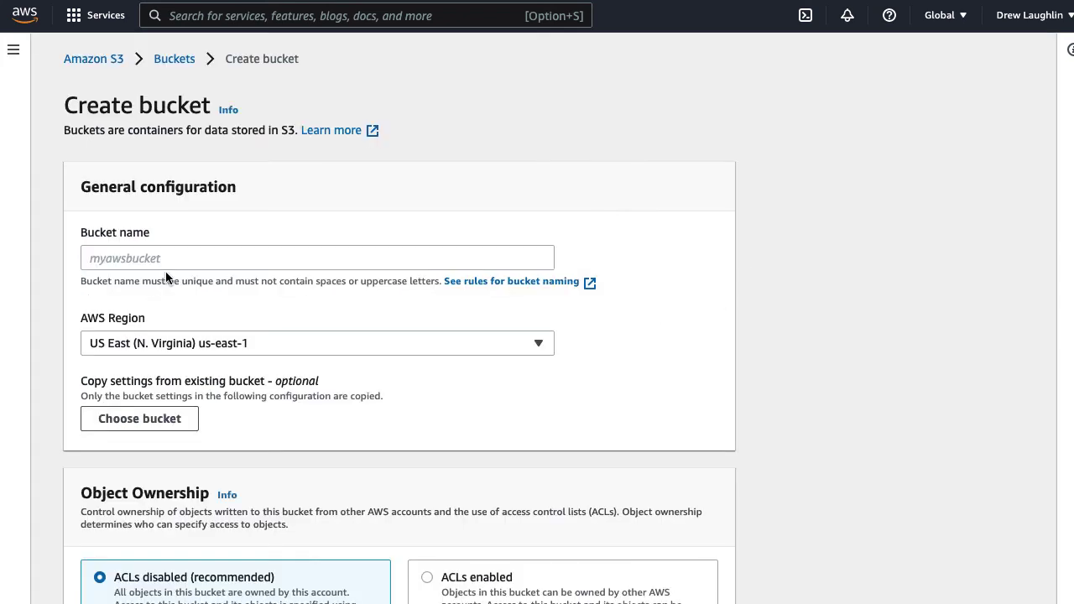
click(129, 260)
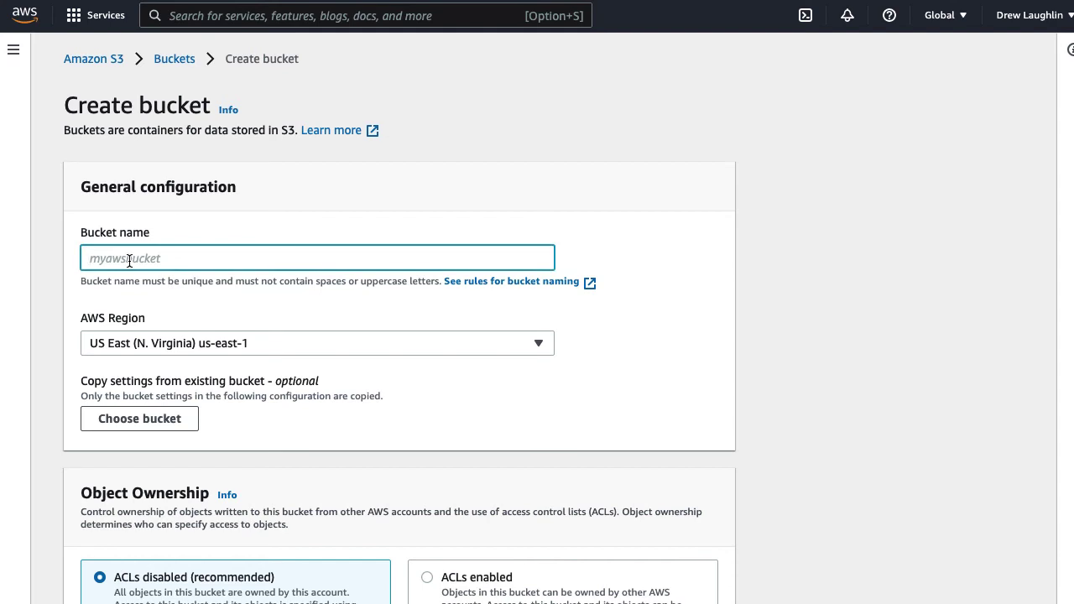
text(spk-)
text(digital-marketing)
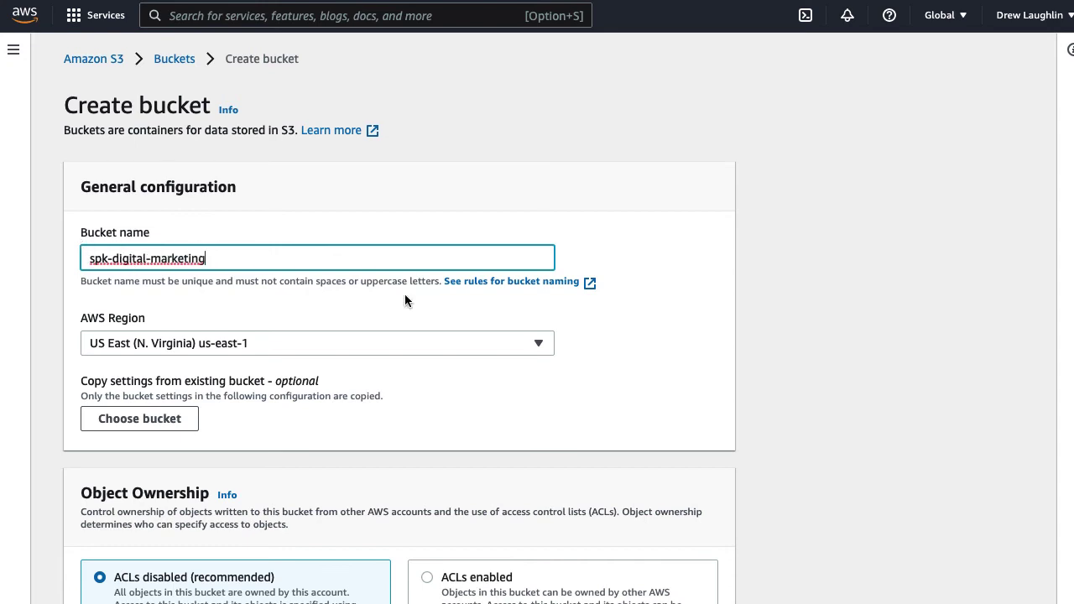
Enable ACLs under Object Ownership for the new bucket.
scroll(635, 321, down, 1)
scroll(317, 250, down, 5)
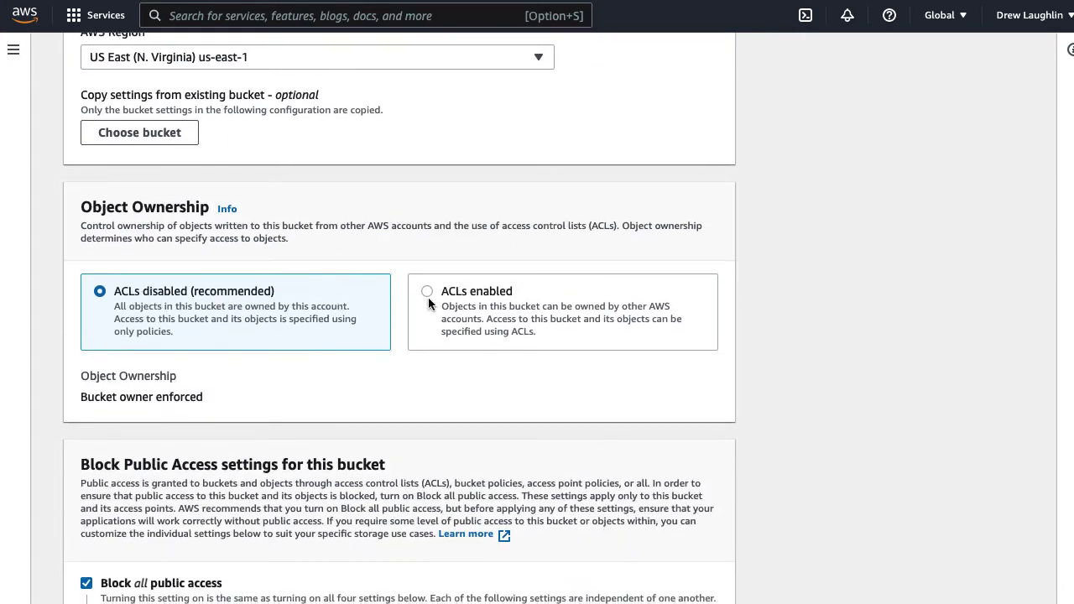
click(426, 291)
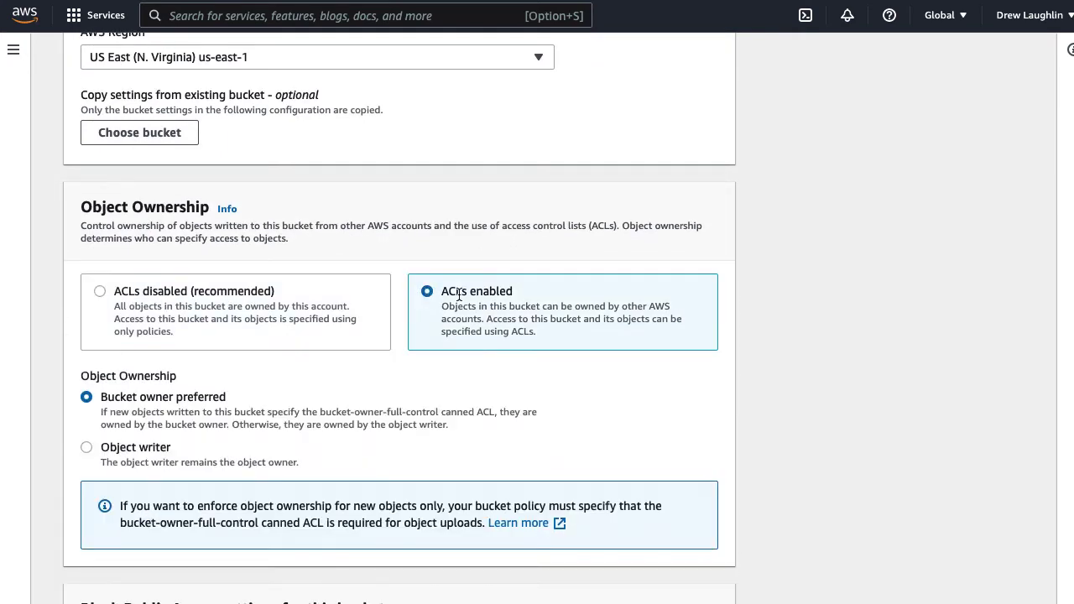
scroll(582, 517, down, 1)
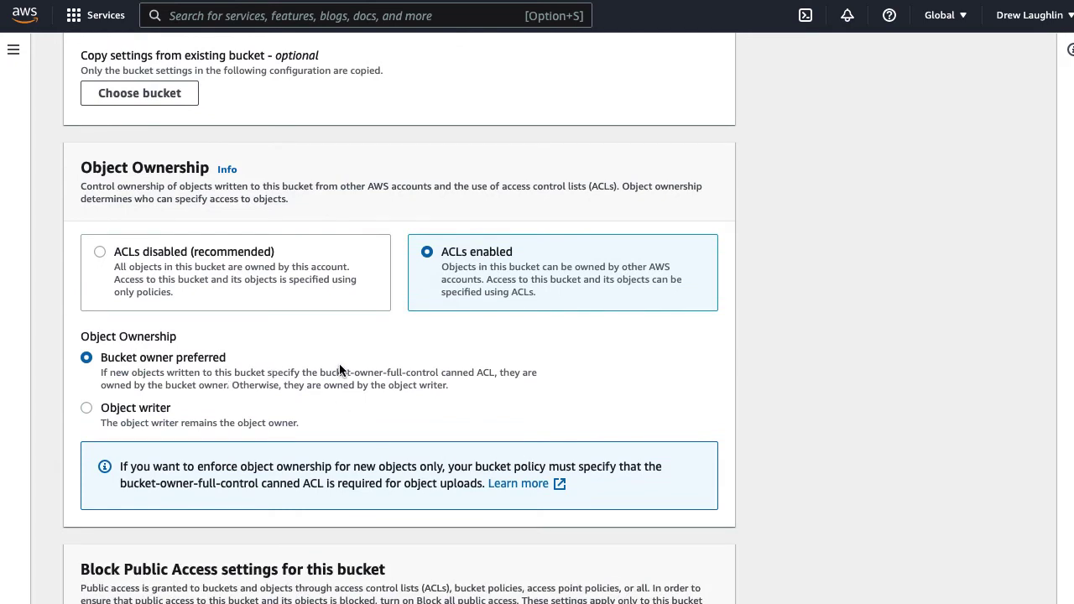
Turn off blocking of all public access for the bucket and acknowledge that its objects might become public.
scroll(339, 369, down, 1)
scroll(338, 363, down, 5)
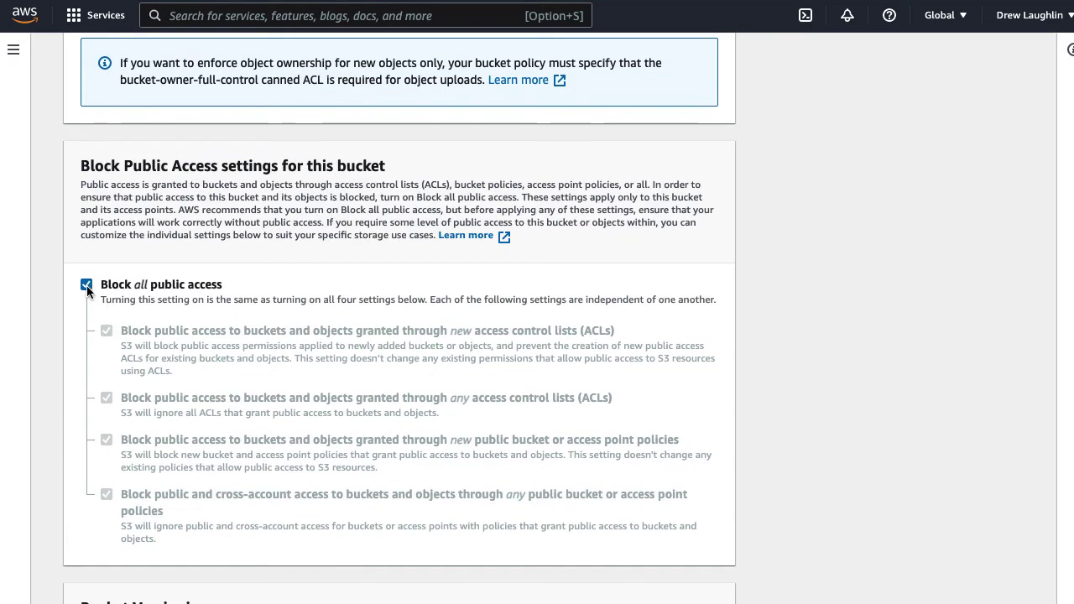
click(85, 284)
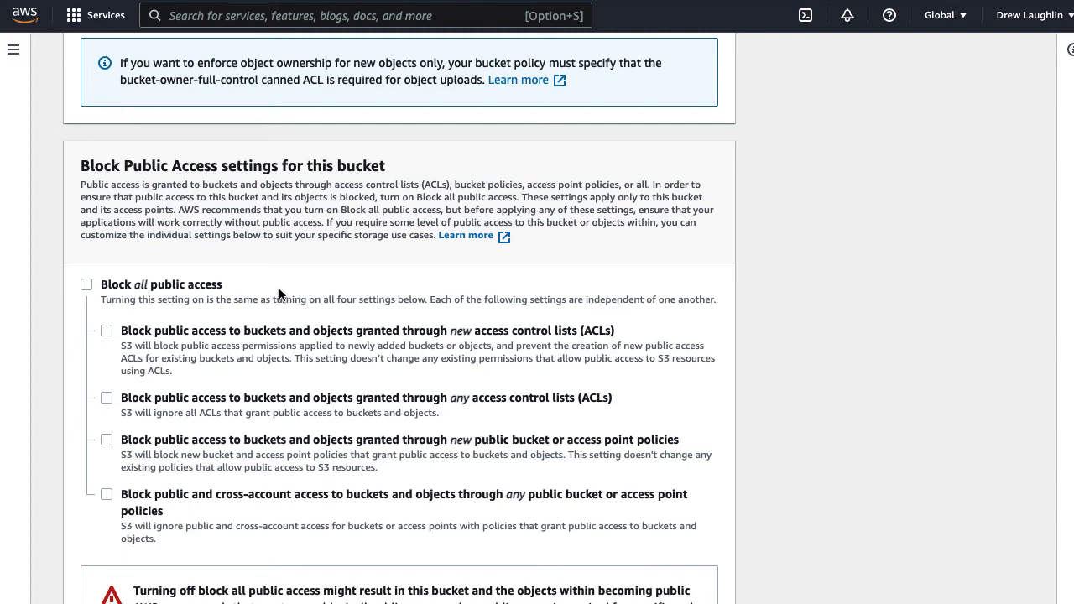
scroll(297, 291, down, 5)
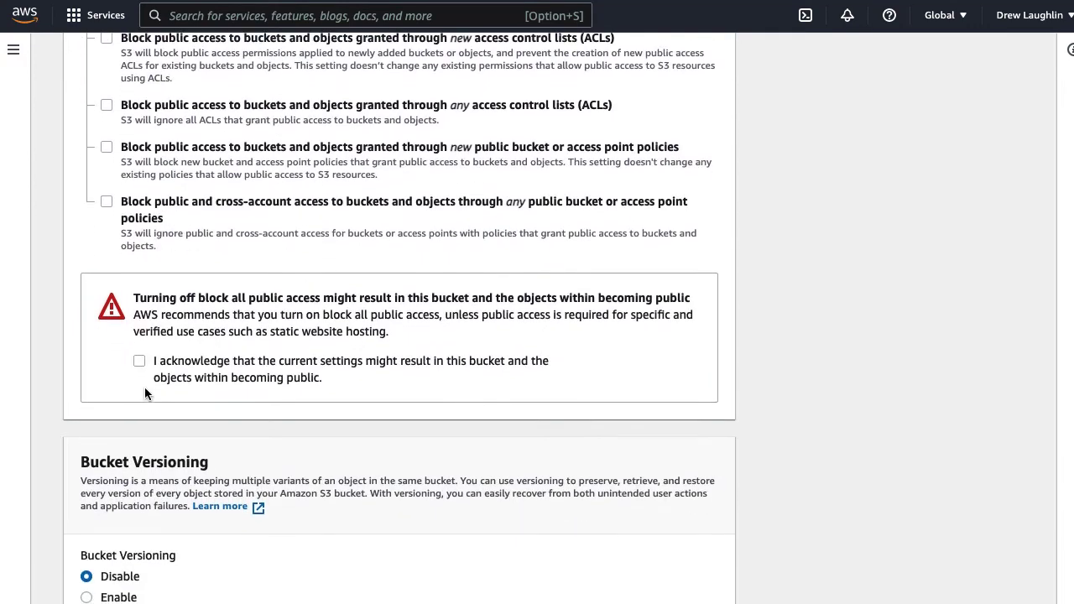
click(138, 362)
Create the bucket, leaving versioning, tags and default encryption at their default settings.
scroll(528, 389, down, 3)
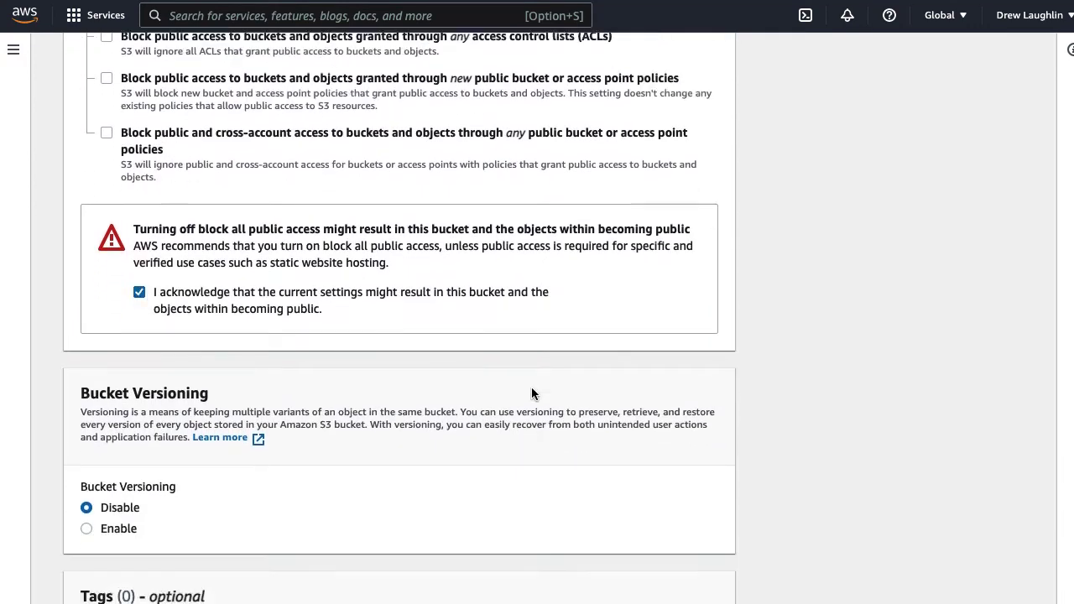
scroll(532, 392, down, 1)
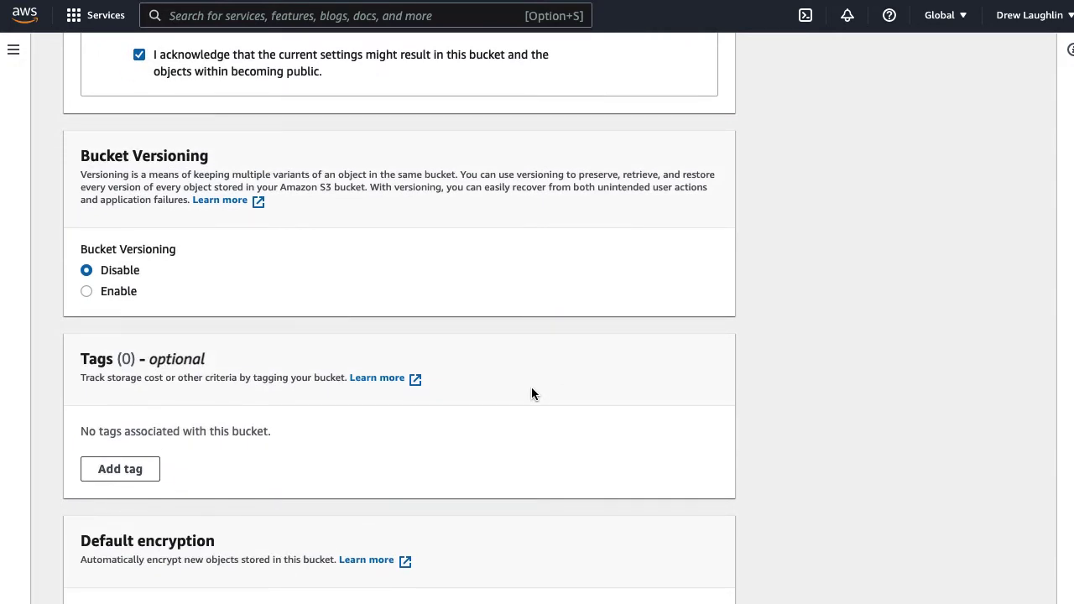
scroll(531, 392, down, 3)
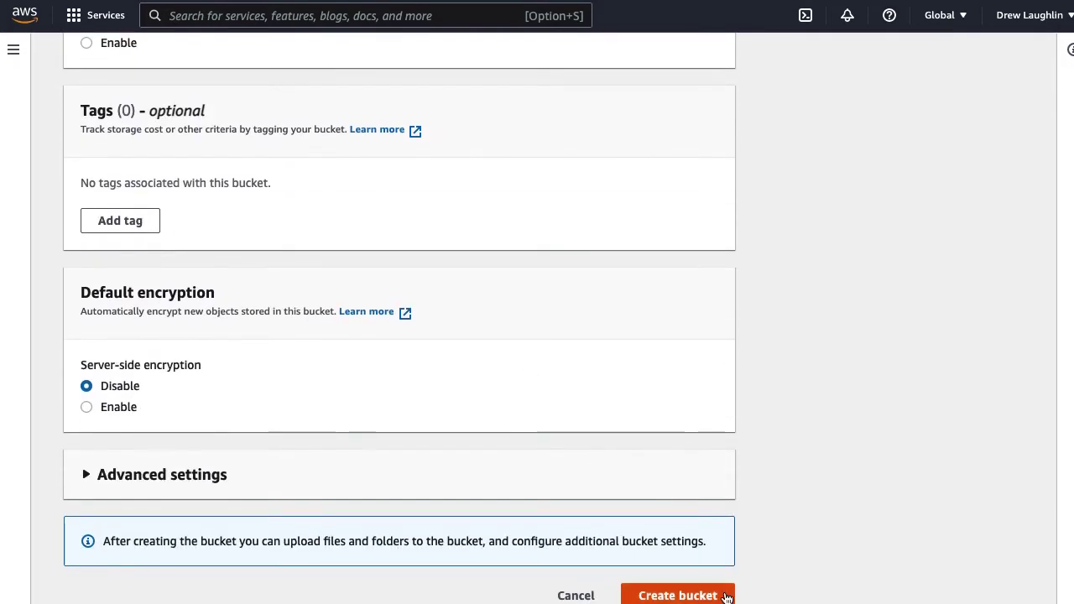
click(682, 594)
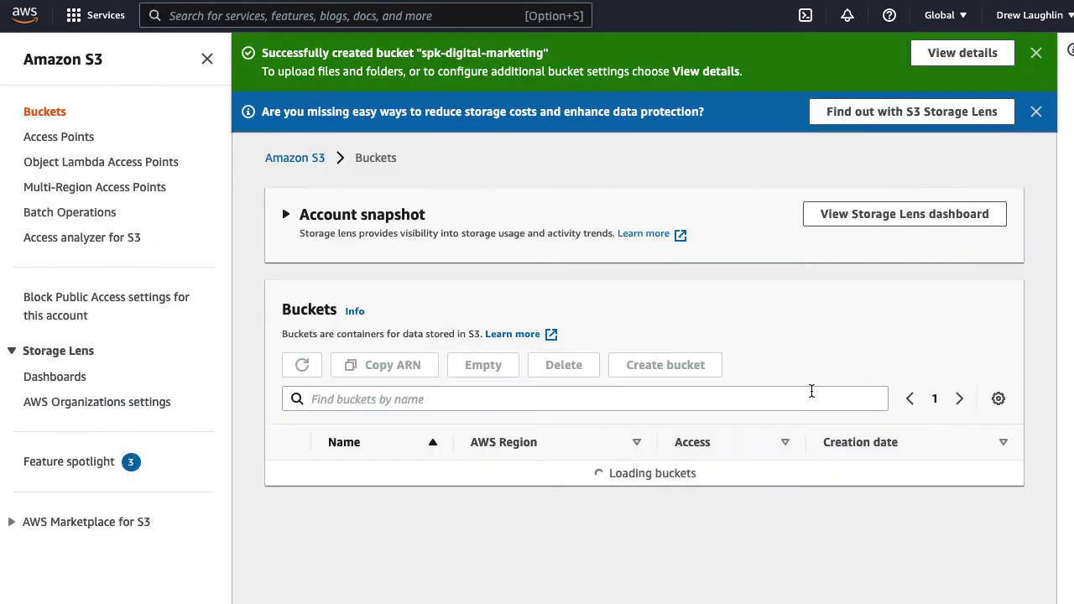
Find the spk-digital-marketing bucket in the bucket list and open it.
scroll(811, 391, down, 2)
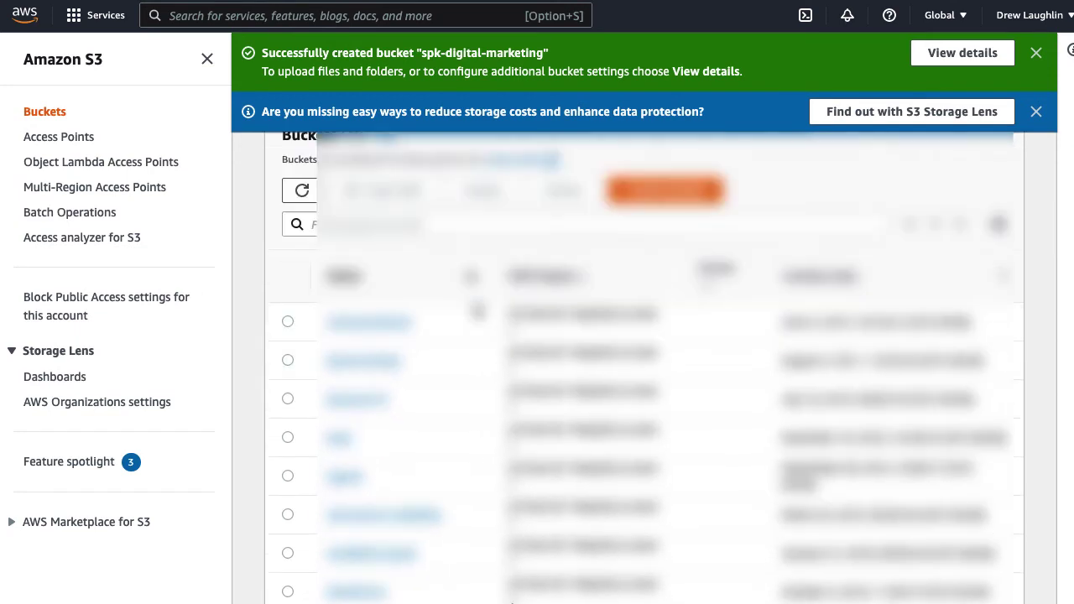
scroll(477, 311, down, 5)
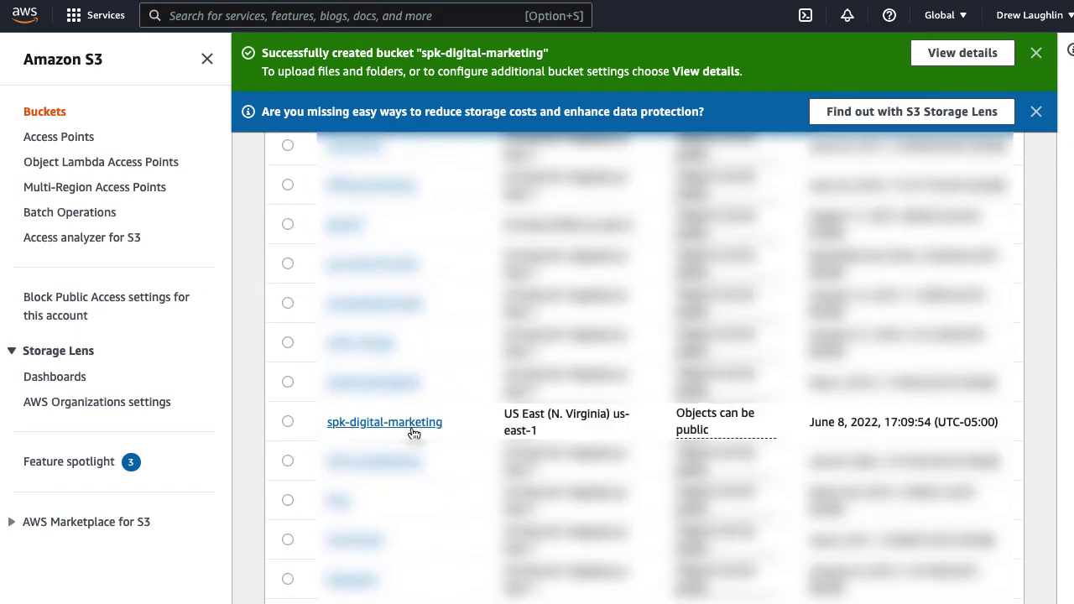
click(404, 421)
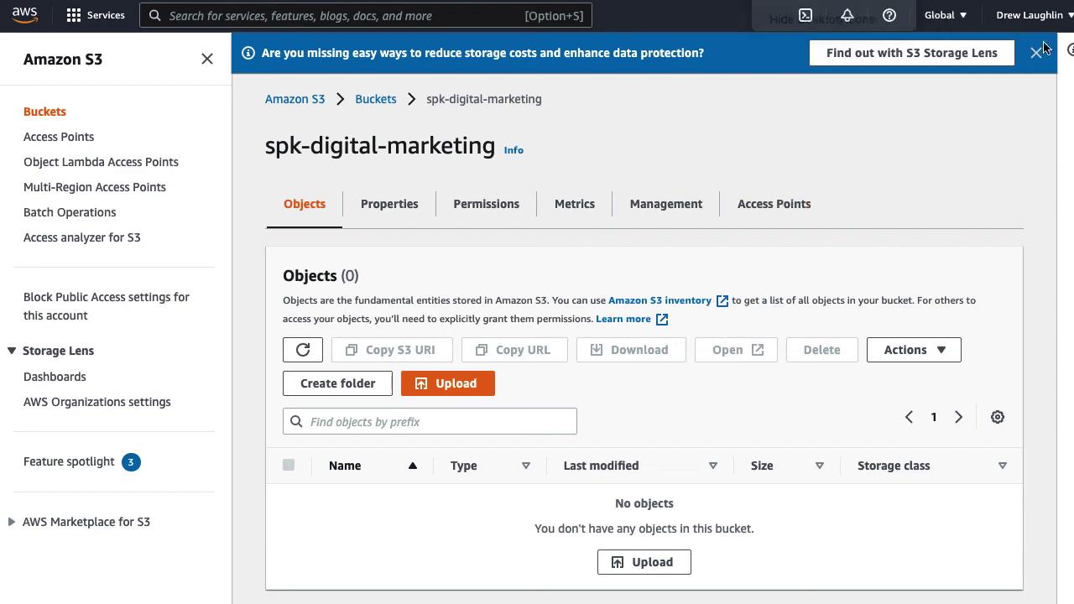
Switch to Finder and look through the numbered PNG files in the Digital Marketing Social Media Posts - Images folder.
key(super+Tab)
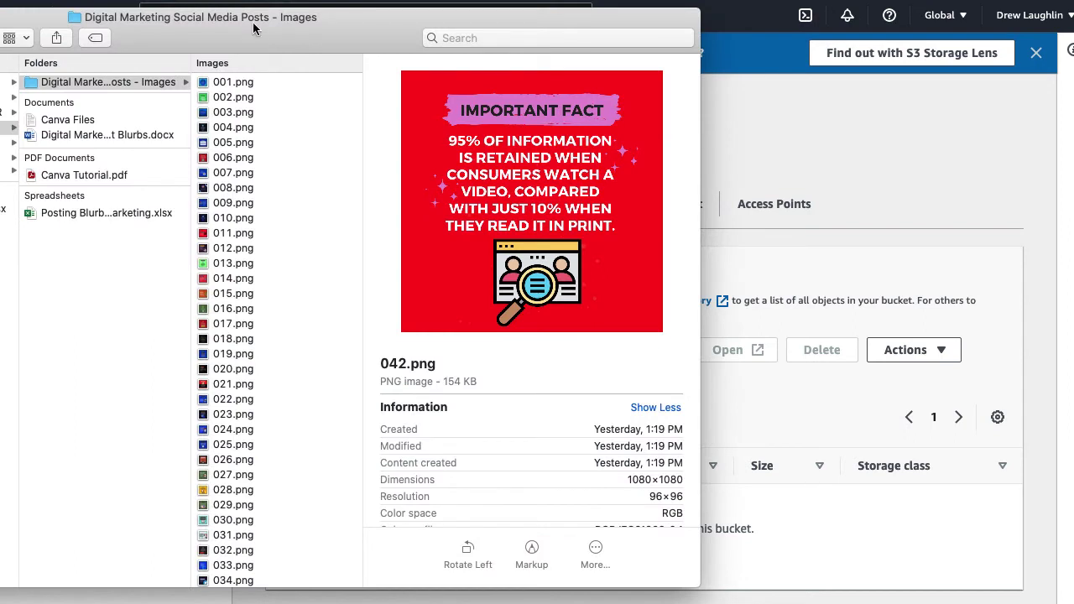
drag(256, 27, 256, 19)
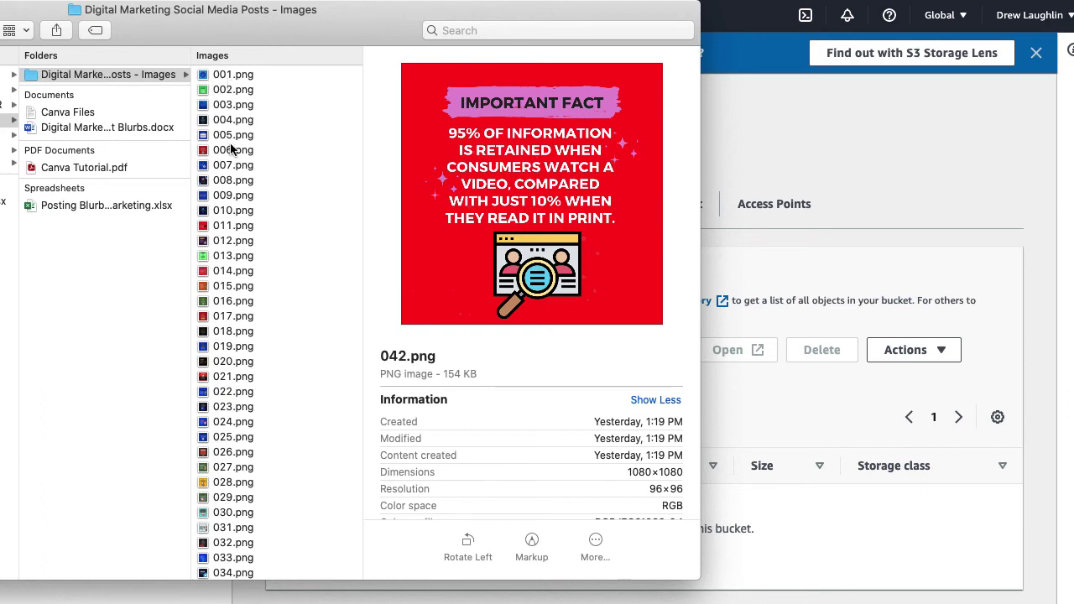
scroll(231, 149, down, 15)
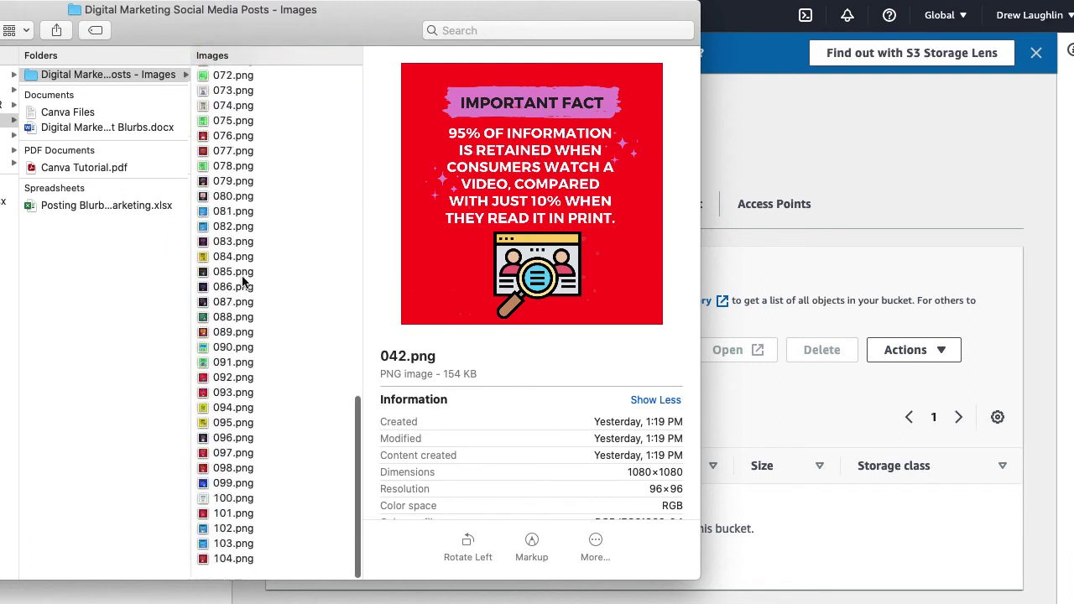
scroll(215, 371, up, 15)
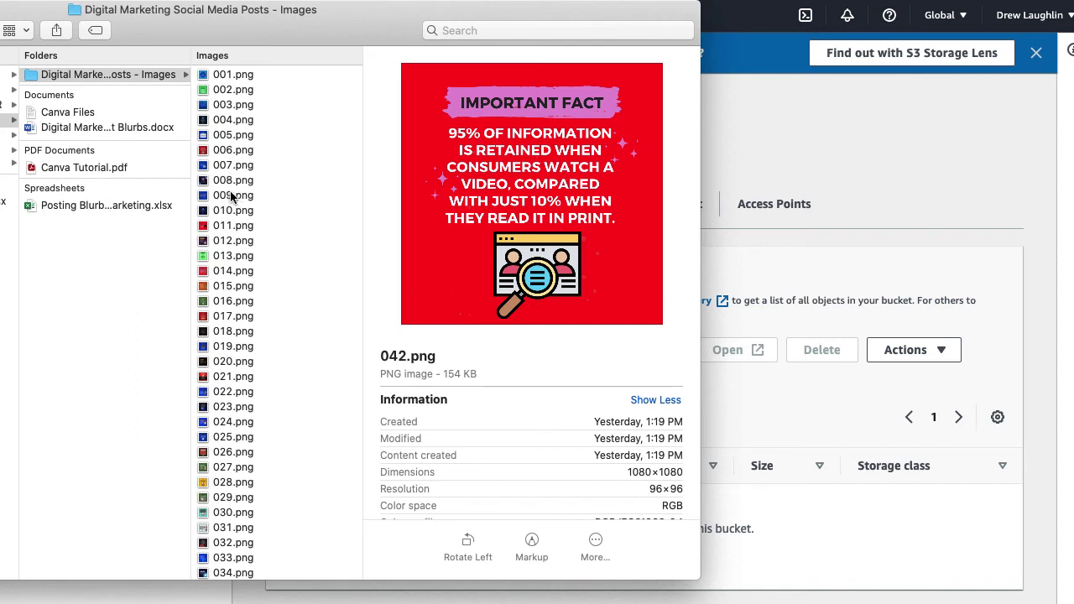
Select all images from 001.png through 104.png in the folder and add them to the spk-digital-marketing bucket's upload list.
scroll(212, 222, down, 8)
scroll(211, 221, up, 8)
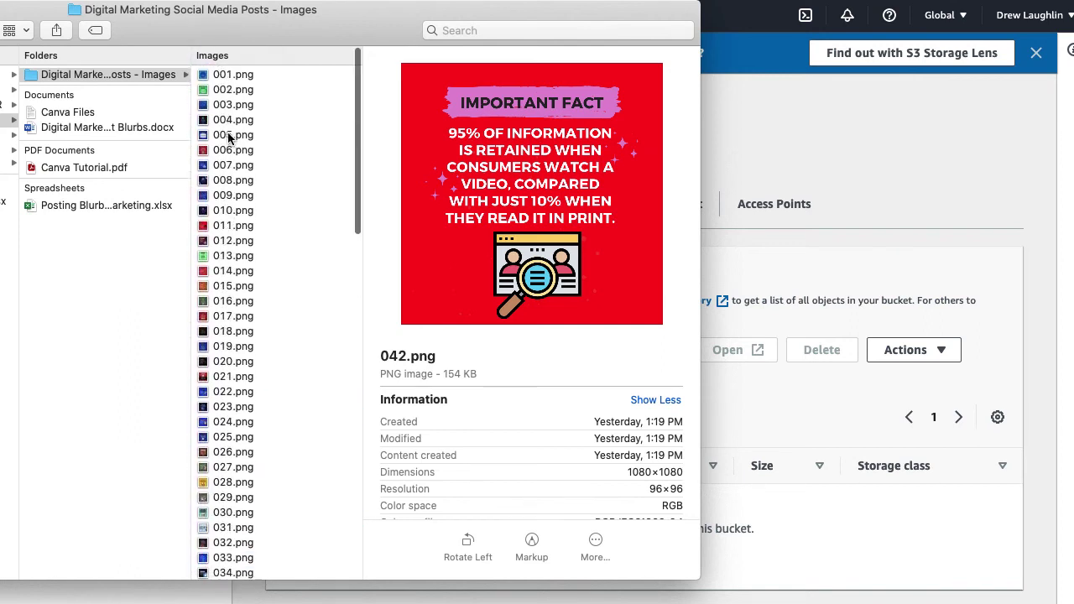
scroll(251, 276, down, 20)
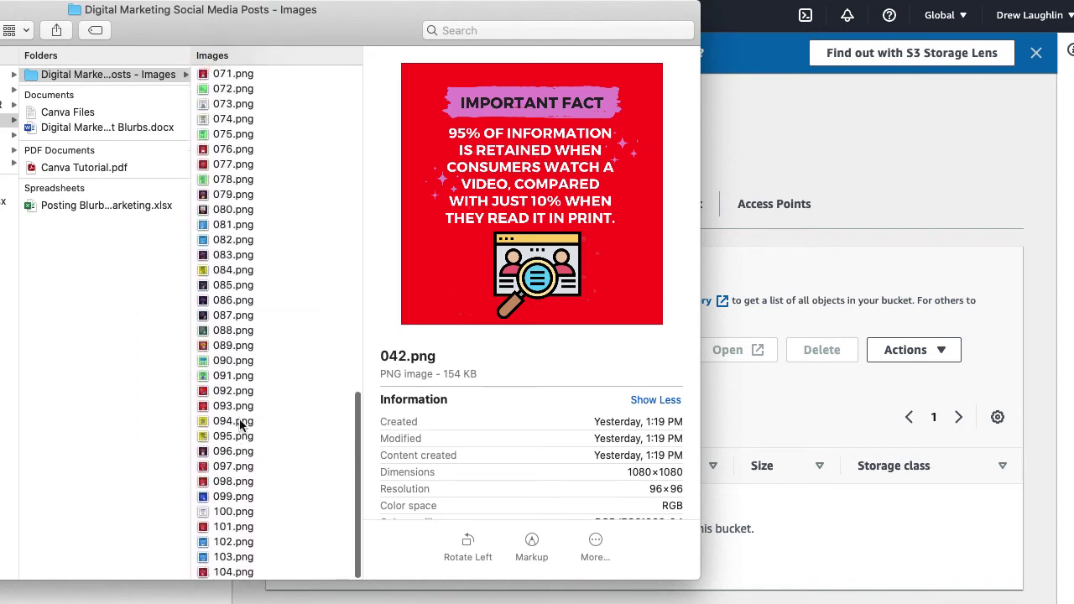
scroll(222, 277, up, 20)
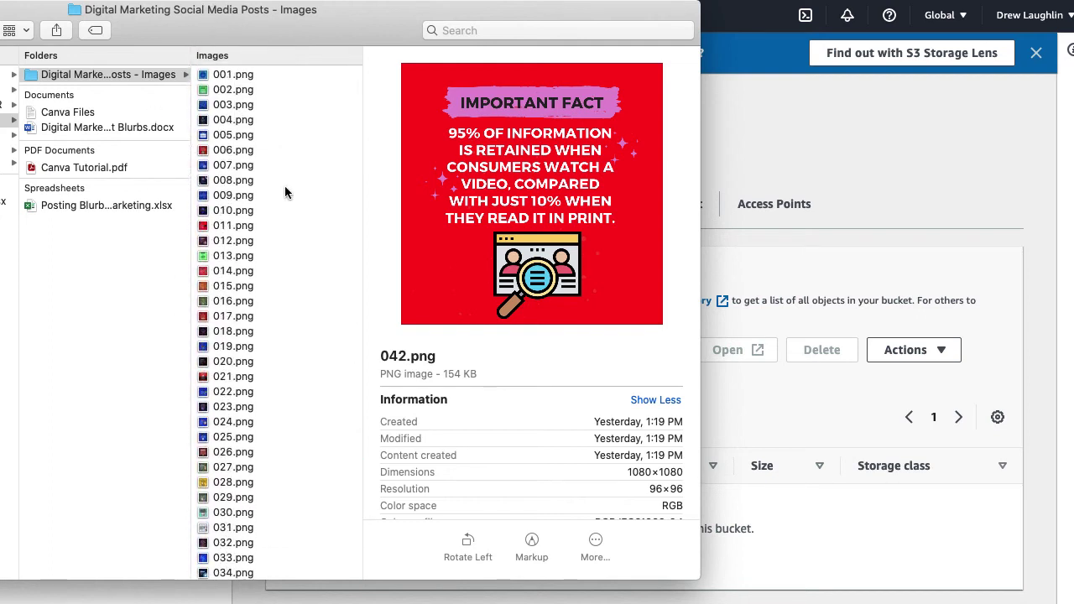
key(alt+Up)
scroll(268, 192, down, 20)
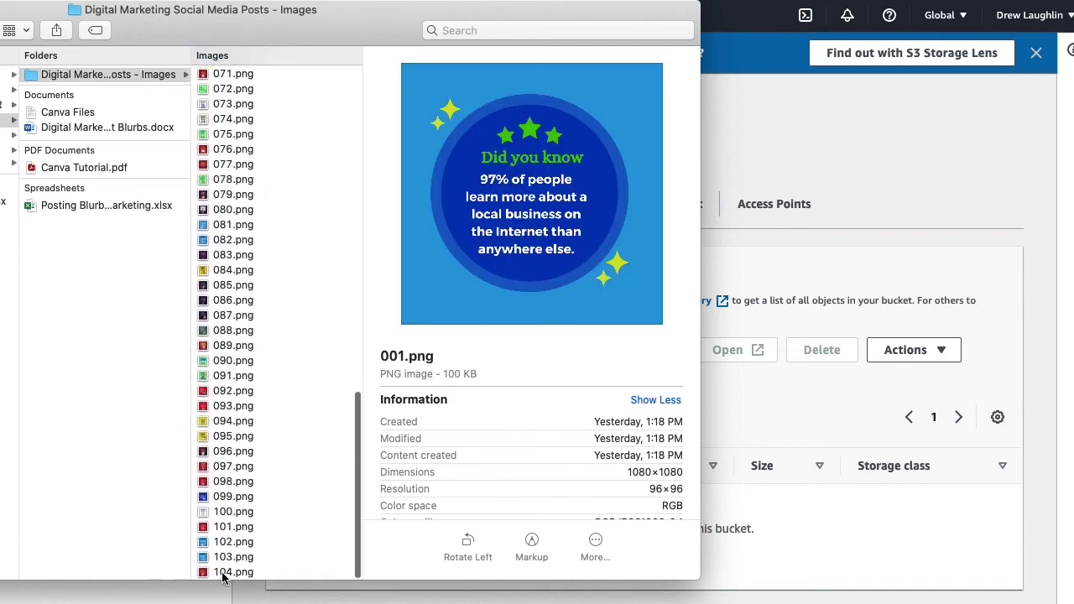
shift+click(223, 574)
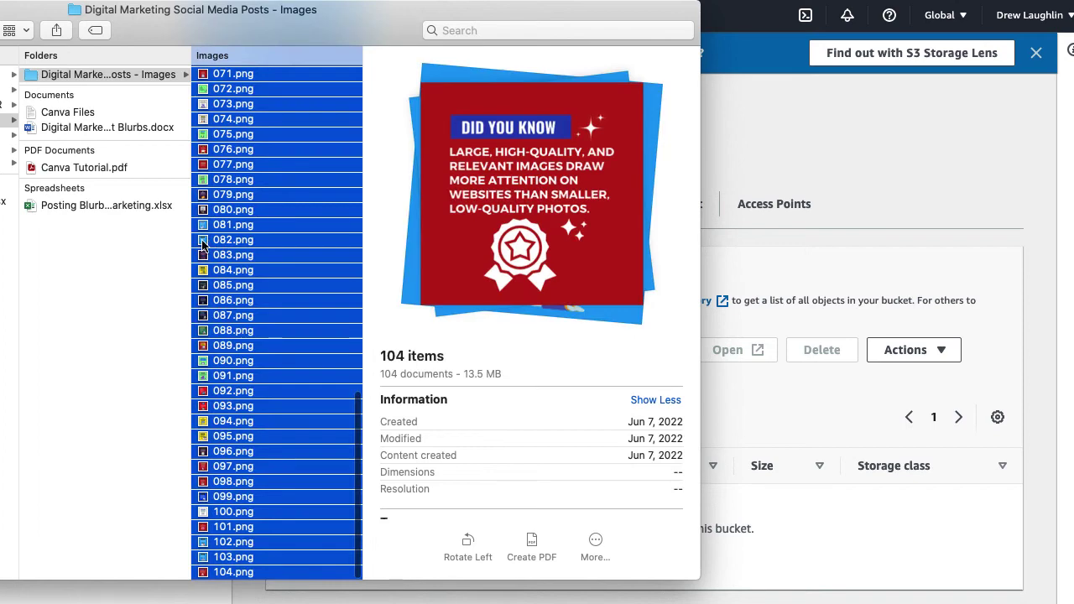
drag(201, 243, 784, 468)
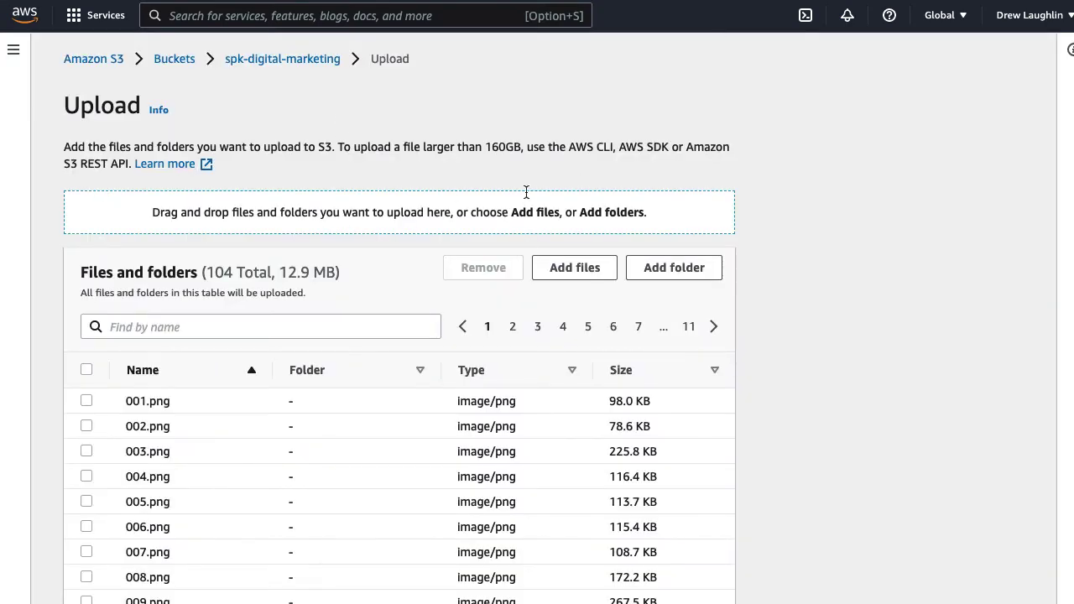
Upload the listed PNG files to s3://spk-digital-marketing with default permissions and properties, and close the upload status page.
scroll(812, 137, down, 4)
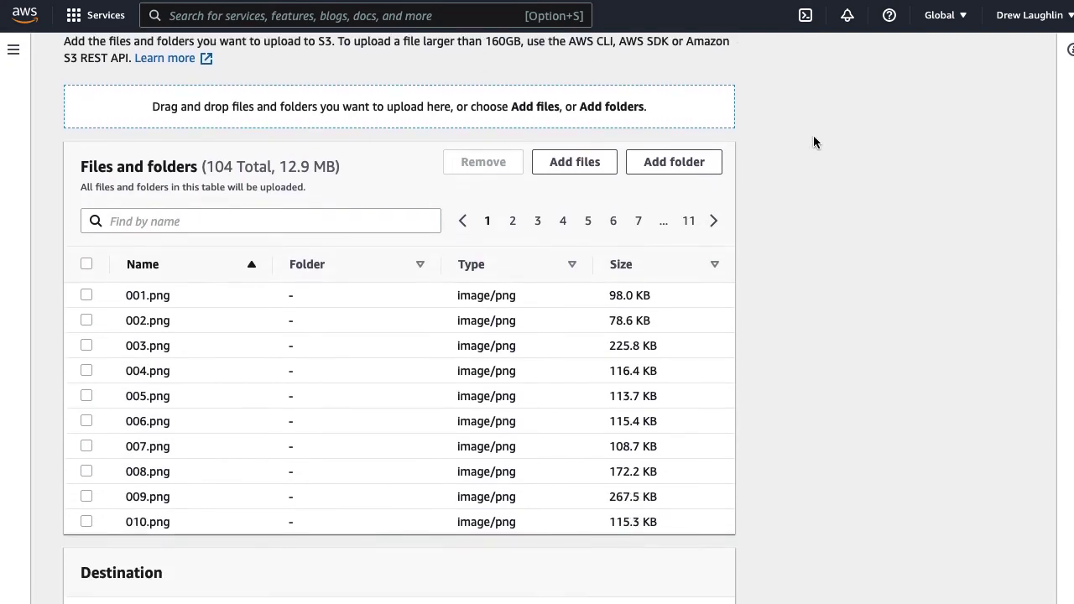
scroll(813, 142, down, 1)
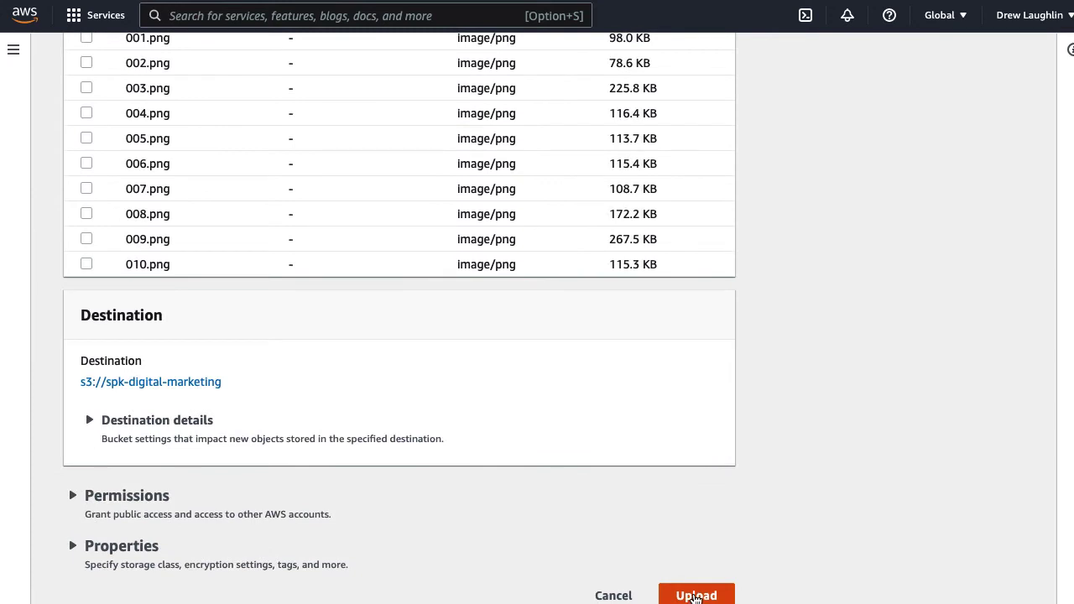
click(695, 595)
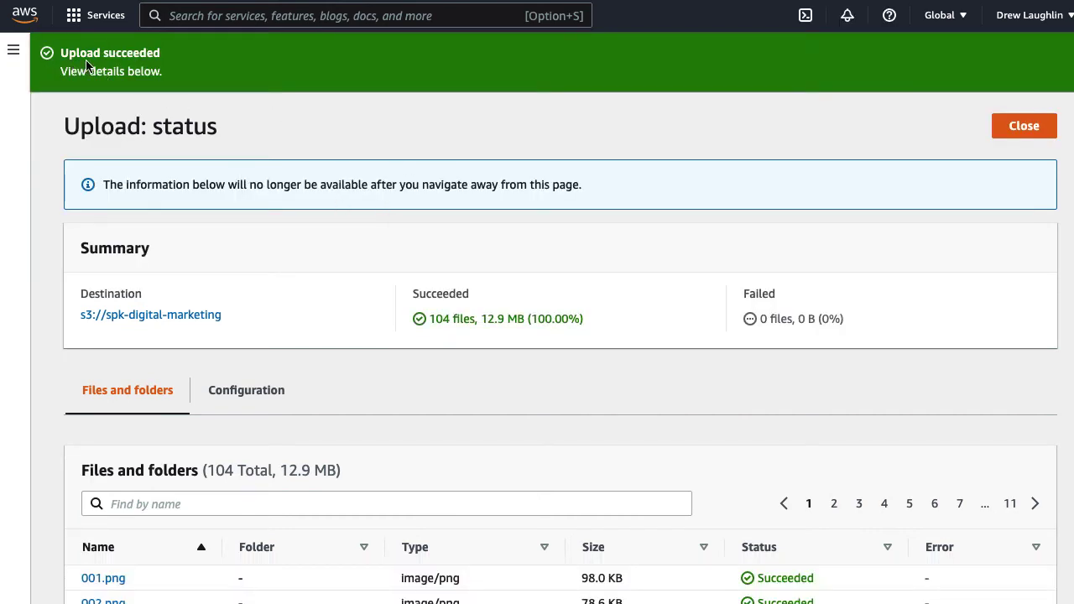
click(1021, 127)
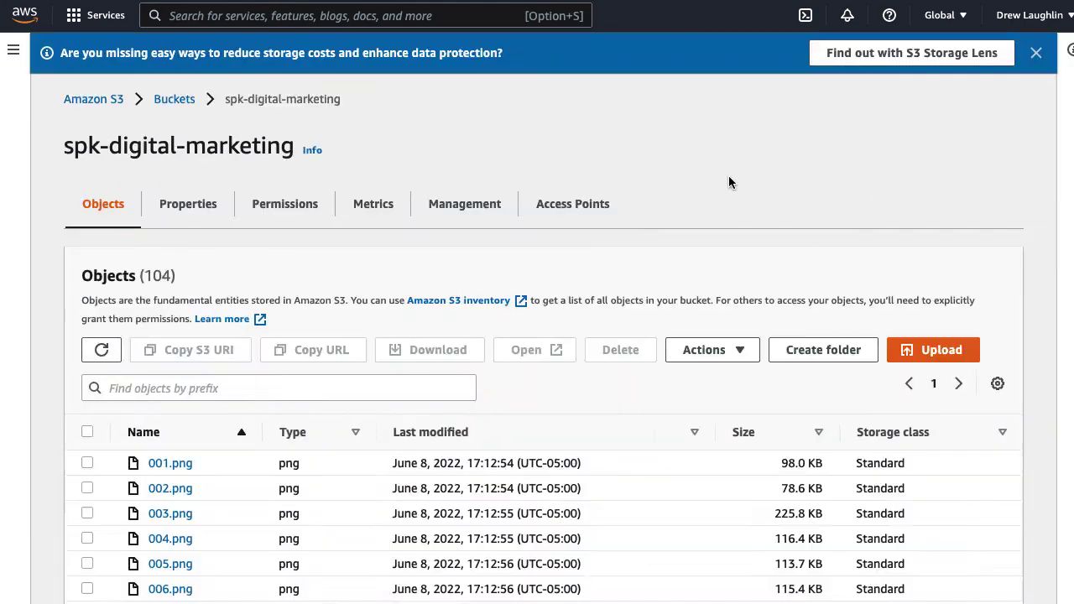
Select all the uploaded PNG objects in the bucket and choose to make them public using ACL.
scroll(728, 182, down, 9)
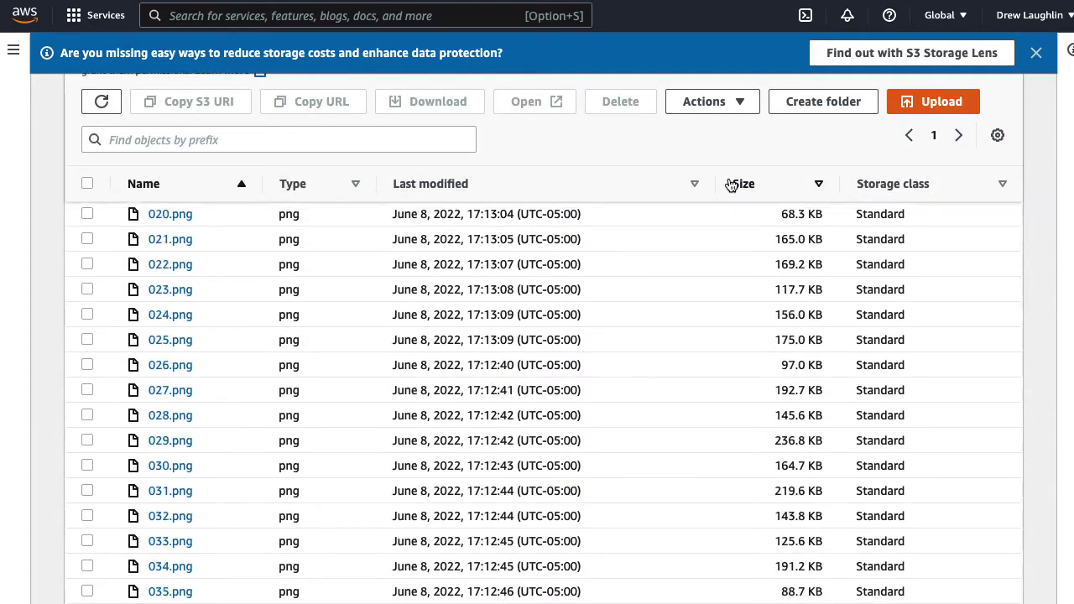
scroll(731, 184, up, 10)
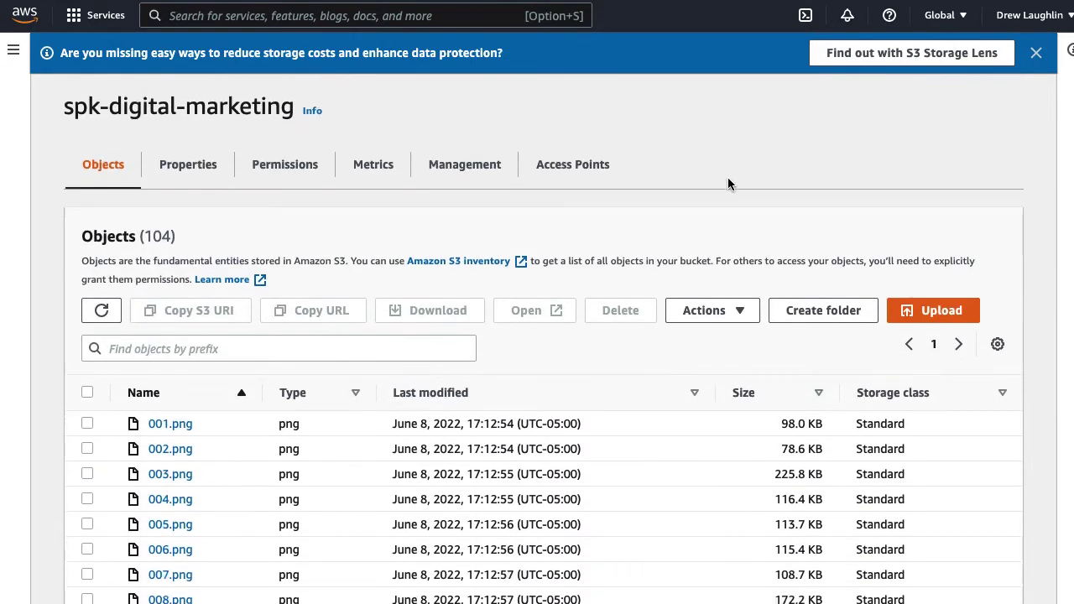
scroll(728, 177, down, 1)
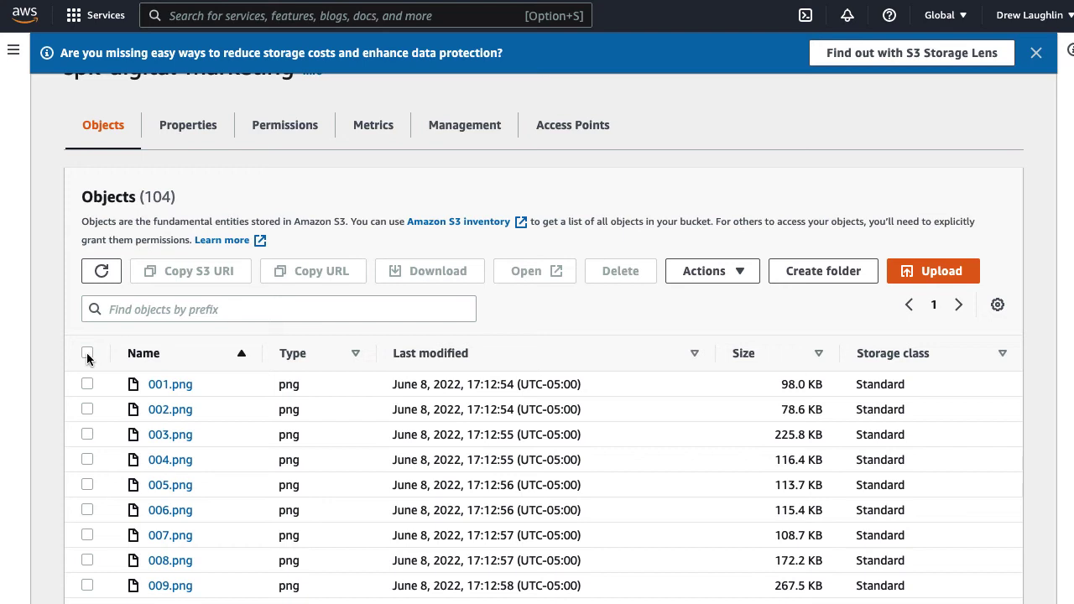
click(88, 353)
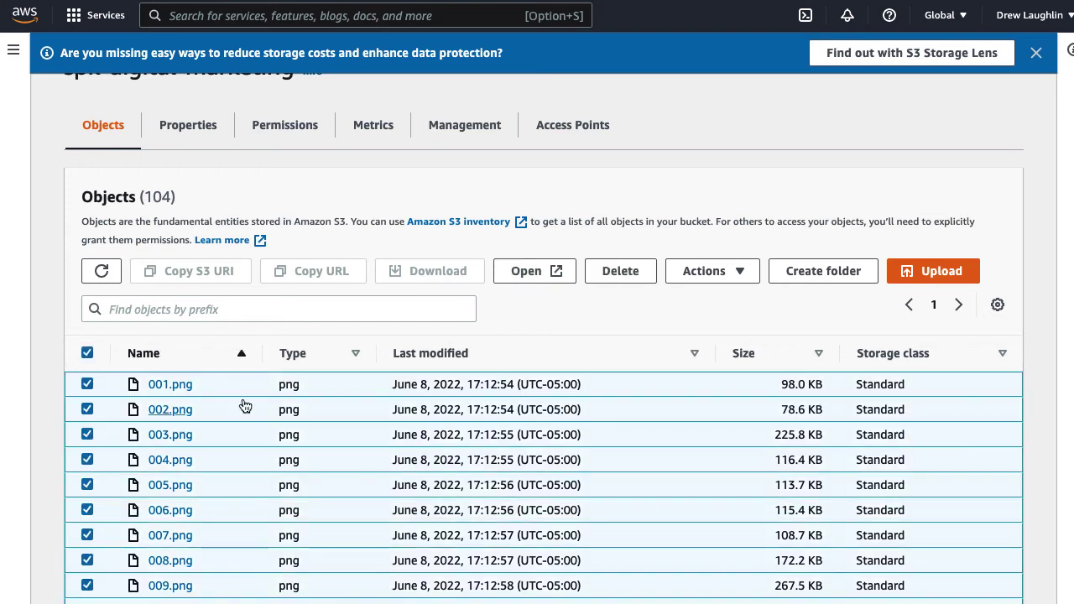
click(741, 275)
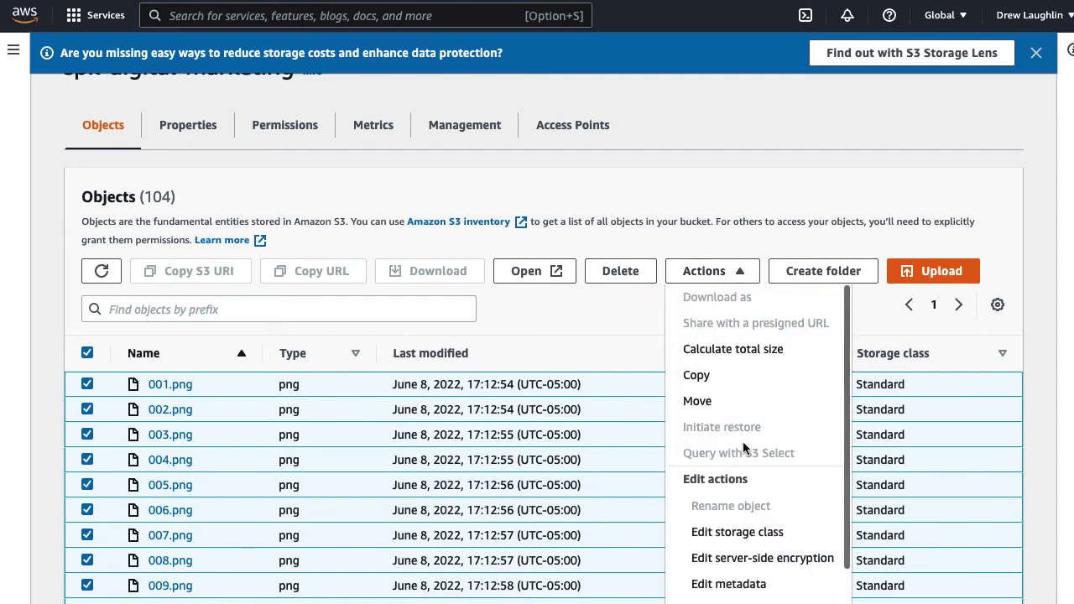
scroll(745, 447, down, 1)
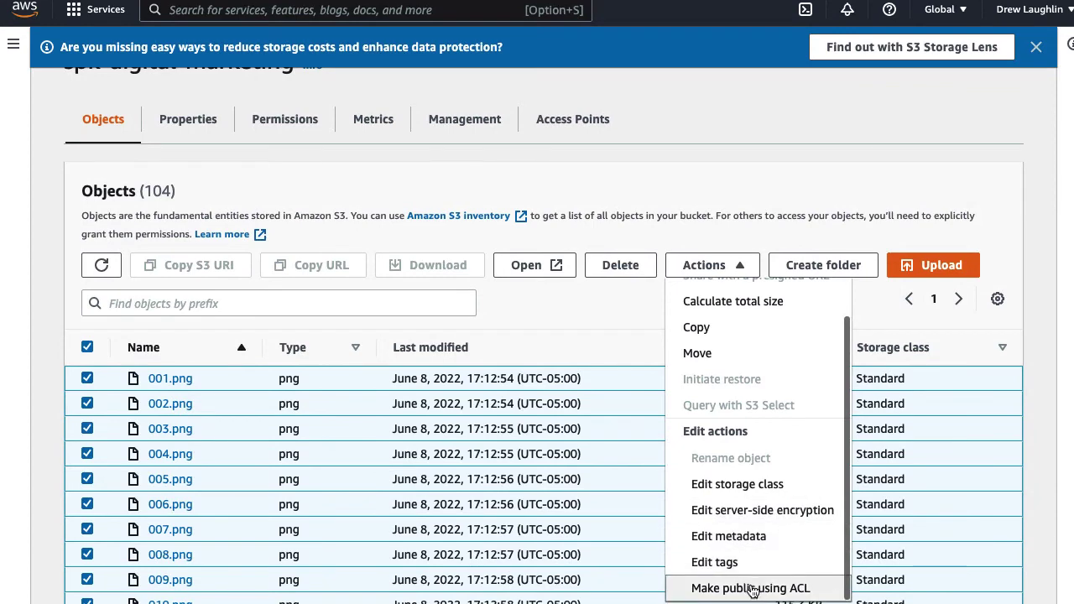
click(750, 588)
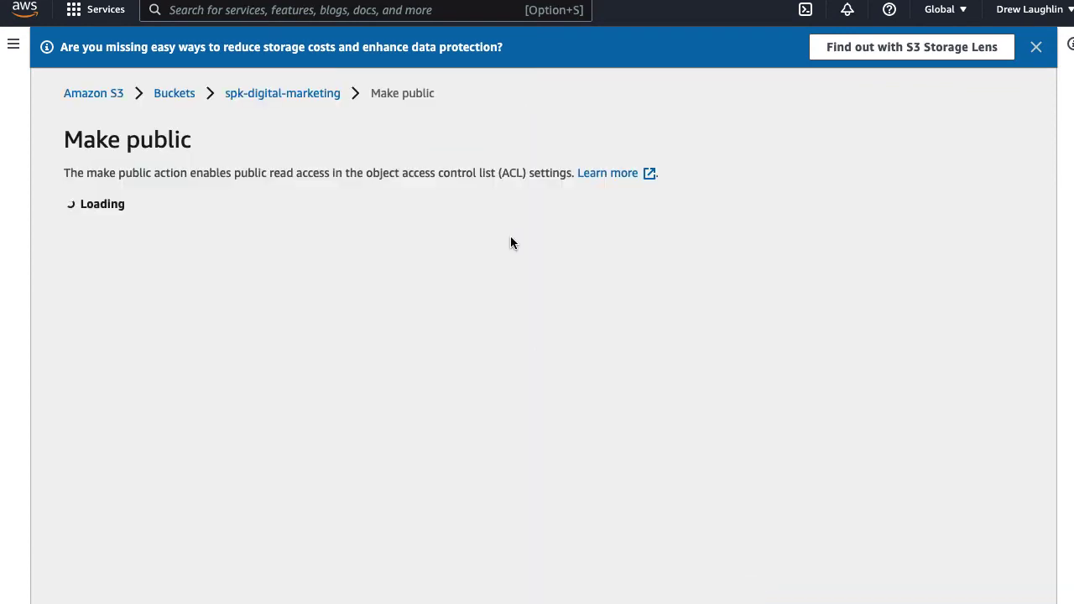
Confirm public read access for all the specified objects and return to the bucket's object list.
scroll(461, 260, down, 12)
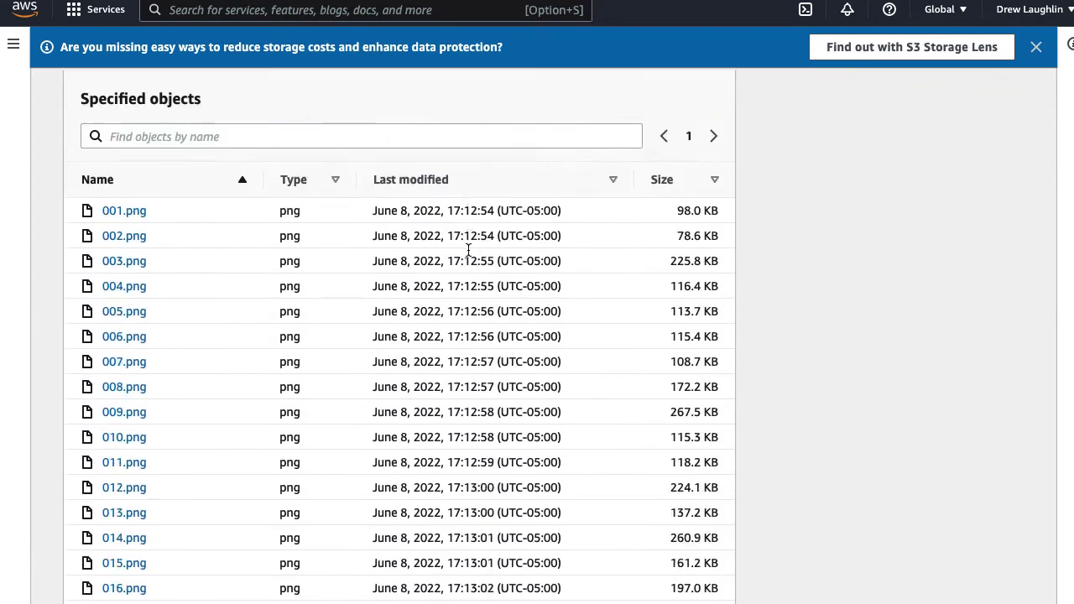
scroll(758, 266, down, 15)
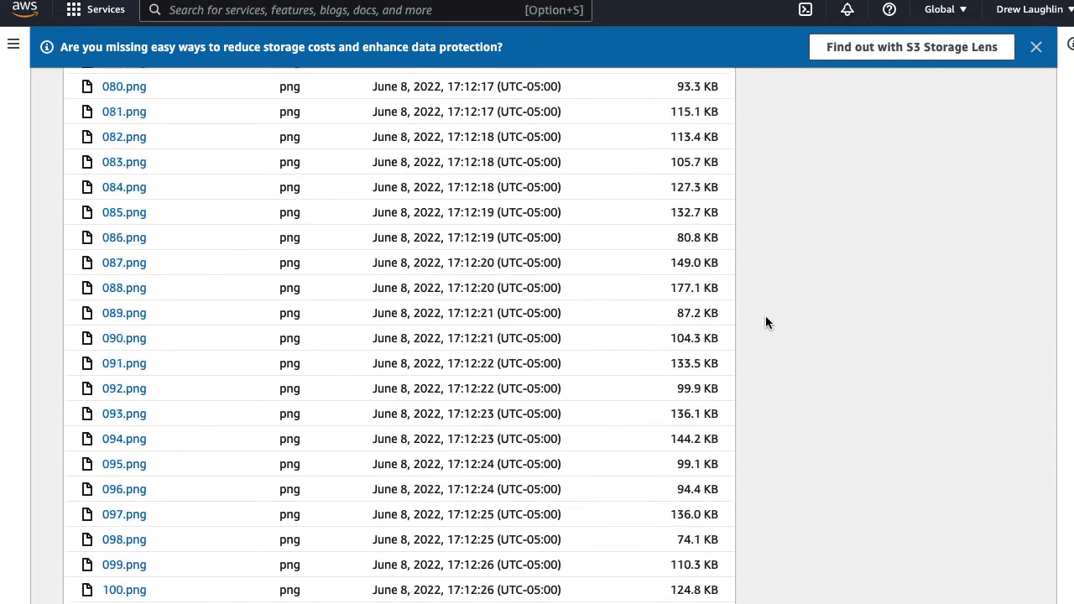
click(686, 592)
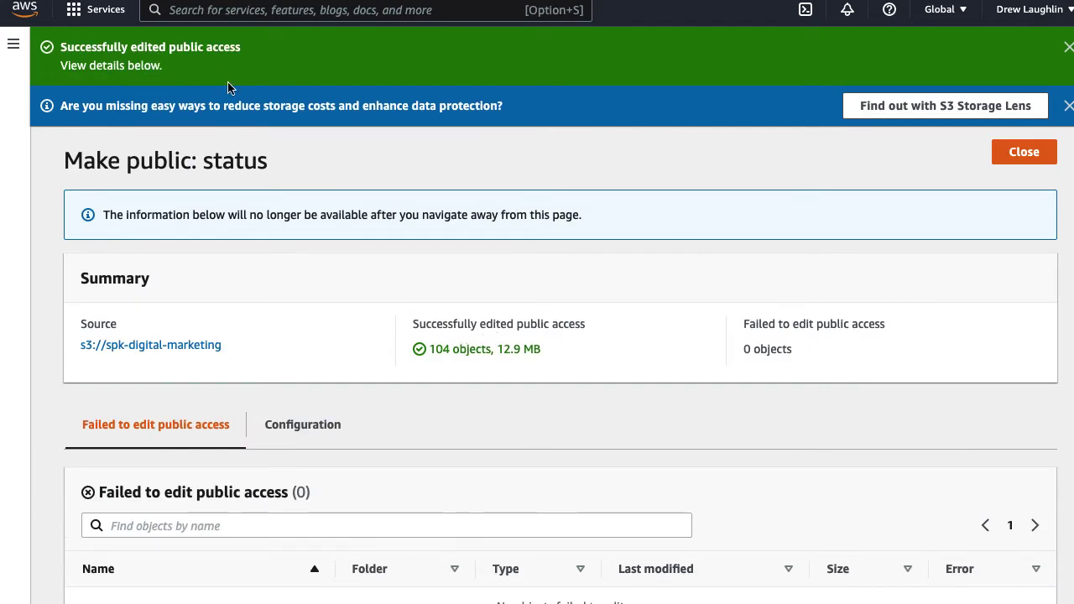
double_click(82, 65)
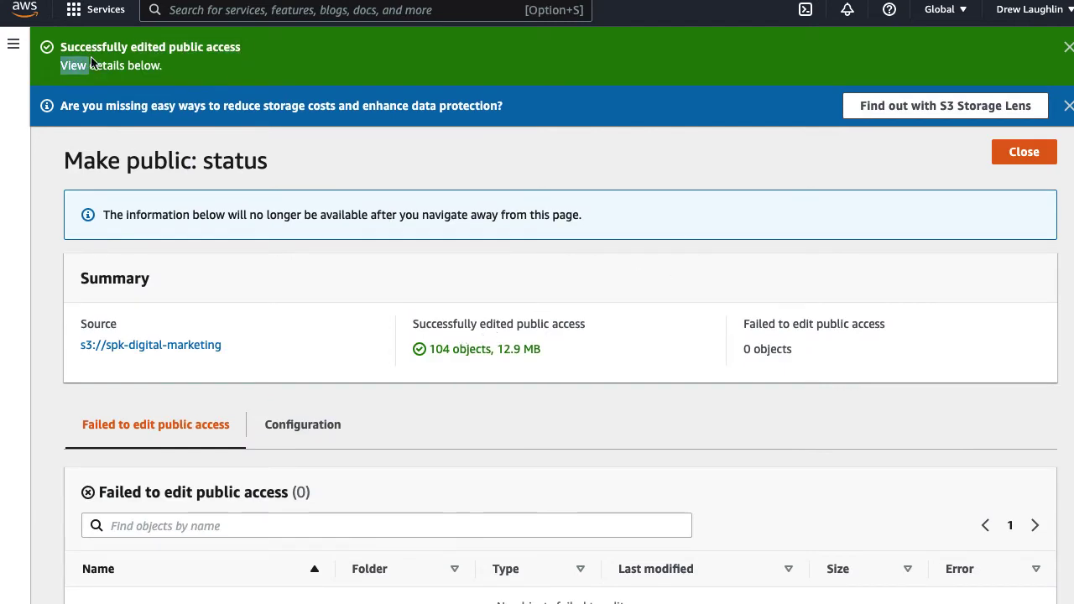
click(1022, 156)
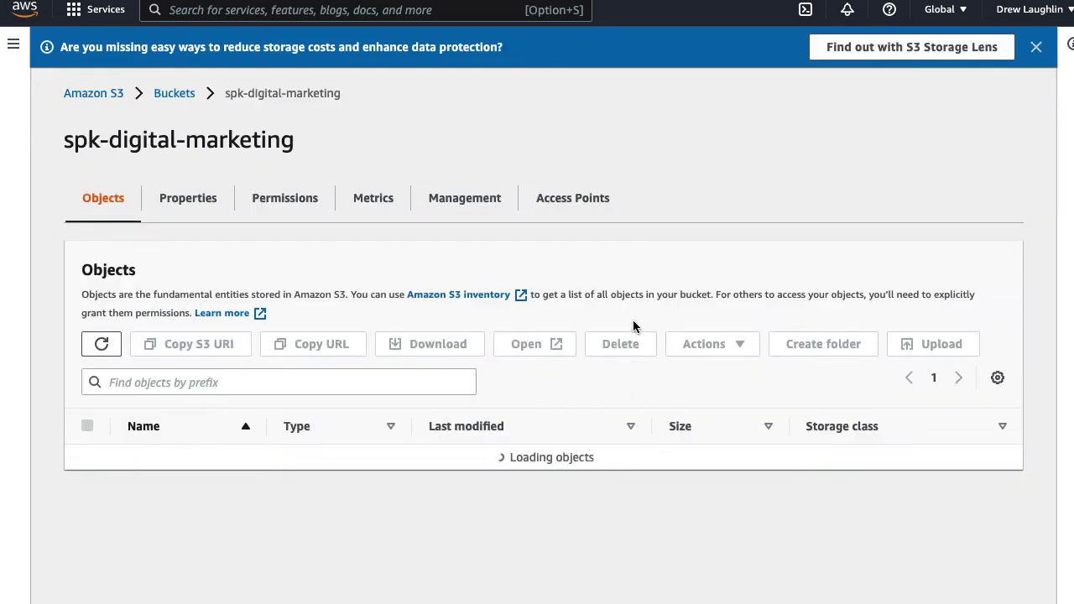
scroll(638, 294, down, 2)
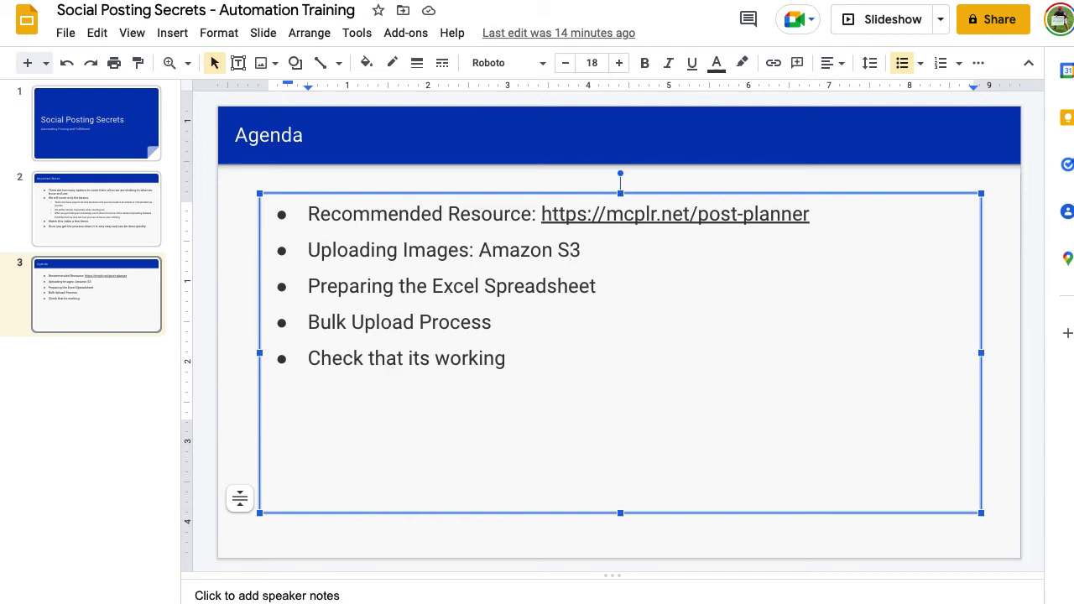
Switch to the posting blurbs spreadsheet in Excel and look through the digital marketing blurbs in column B.
key(super+Tab)
click(36, 210)
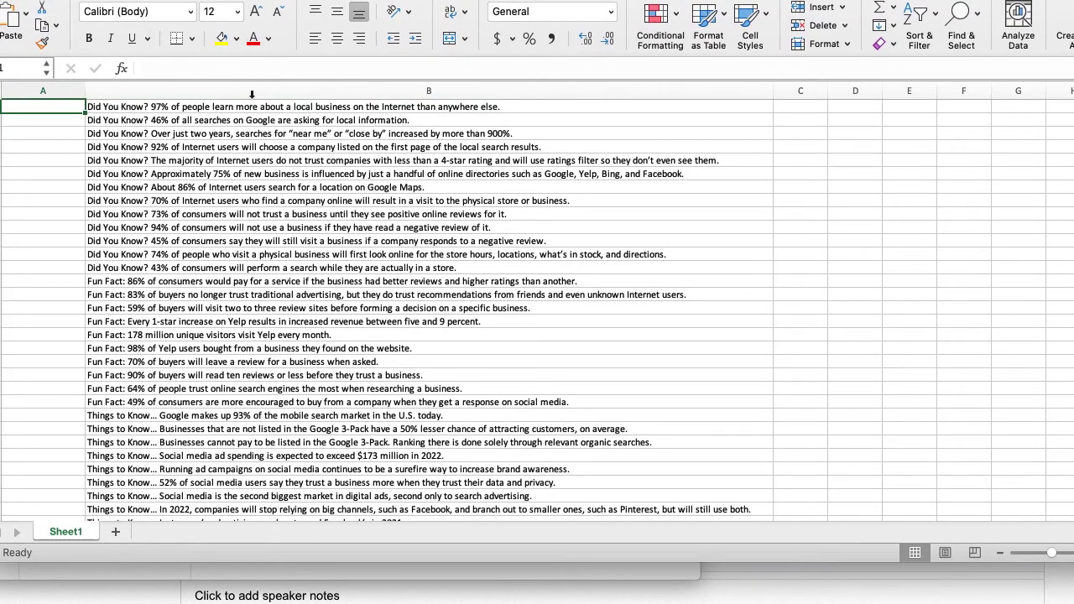
scroll(194, 128, down, 5)
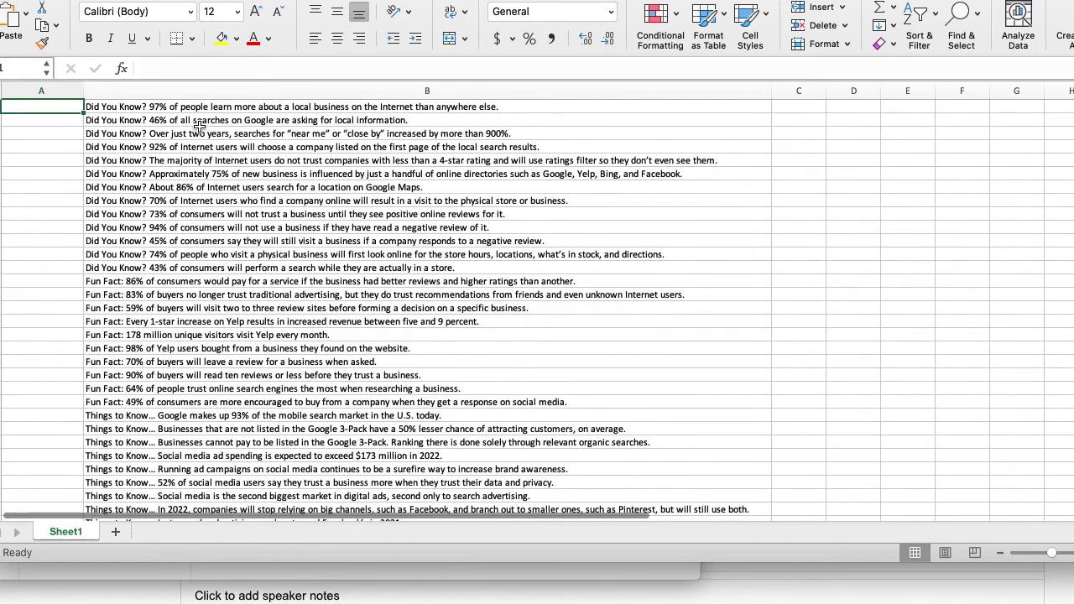
scroll(199, 126, down, 20)
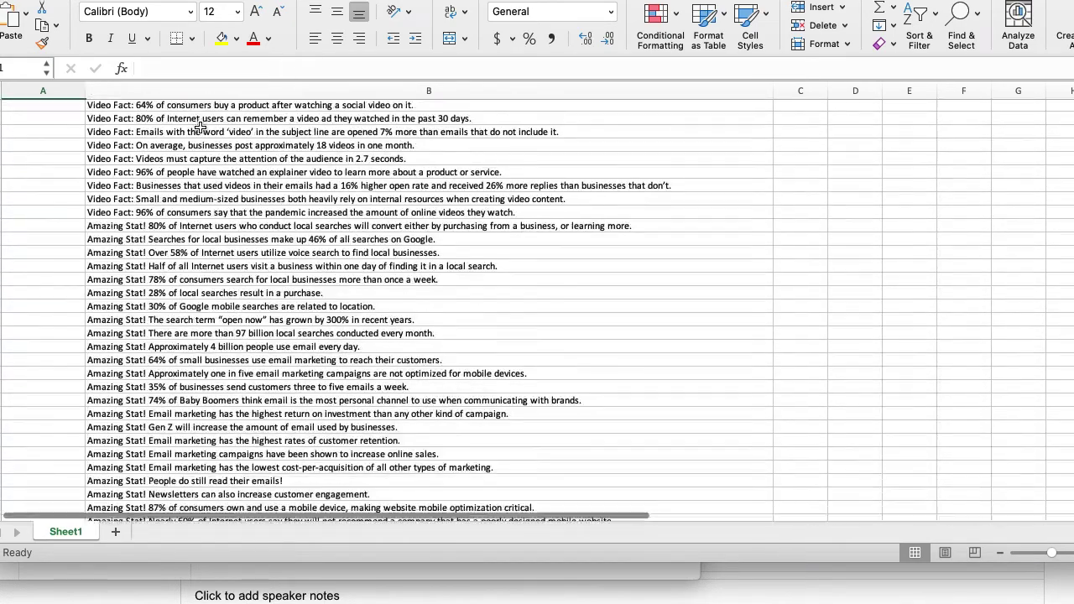
scroll(209, 168, down, 2)
scroll(225, 257, up, 20)
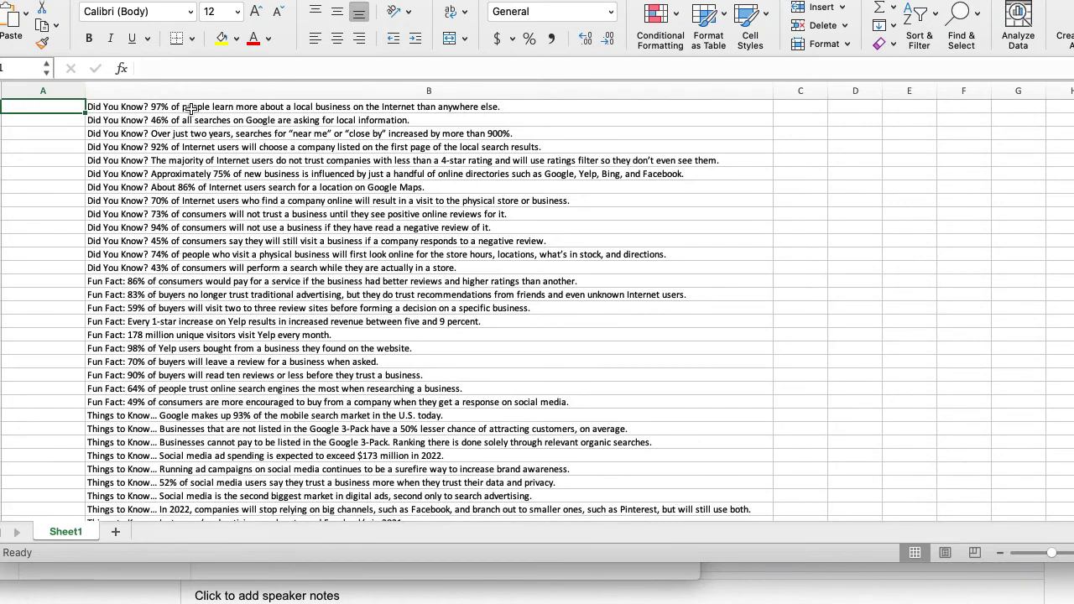
scroll(191, 109, up, 2)
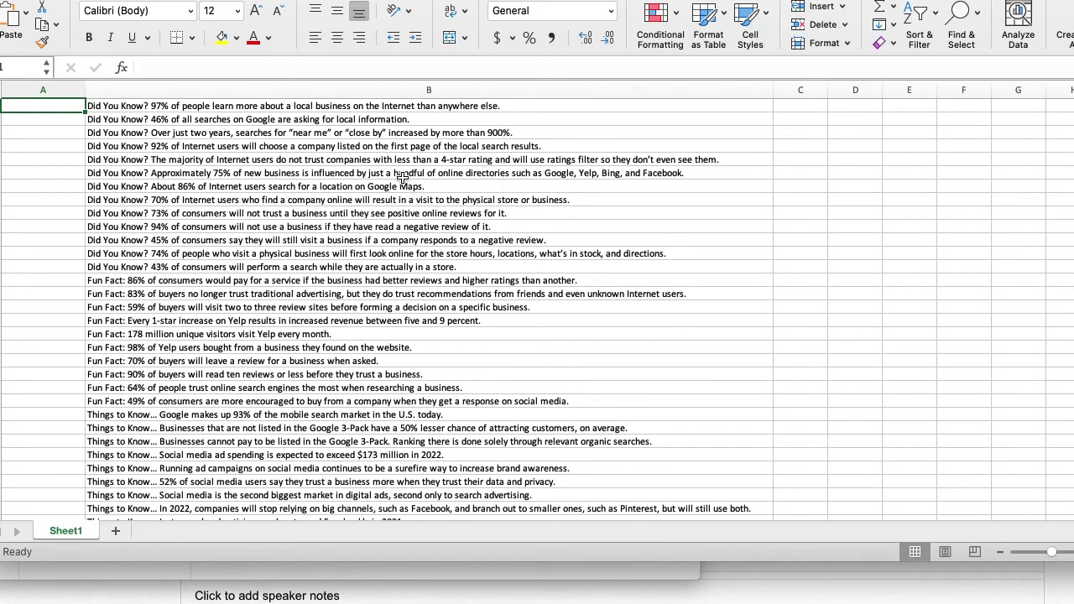
Widen column C, directly beside the blurbs in the spreadsheet.
click(171, 90)
drag(826, 89, 1047, 89)
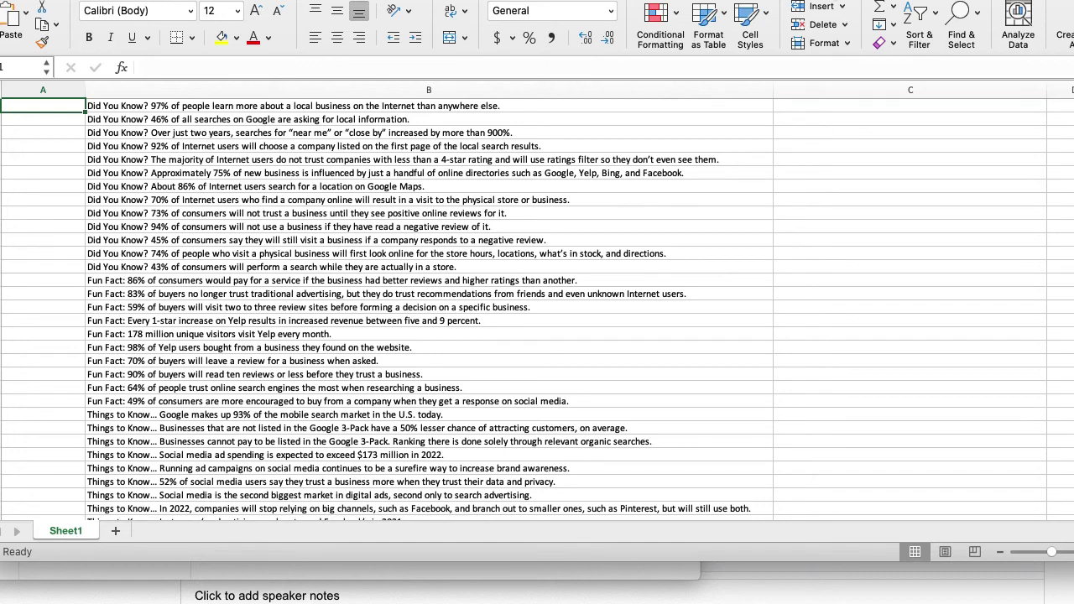
Switch between Excel and the S3 bucket to compare the first two blurbs in column B with the numbered image objects.
key(super+Tab)
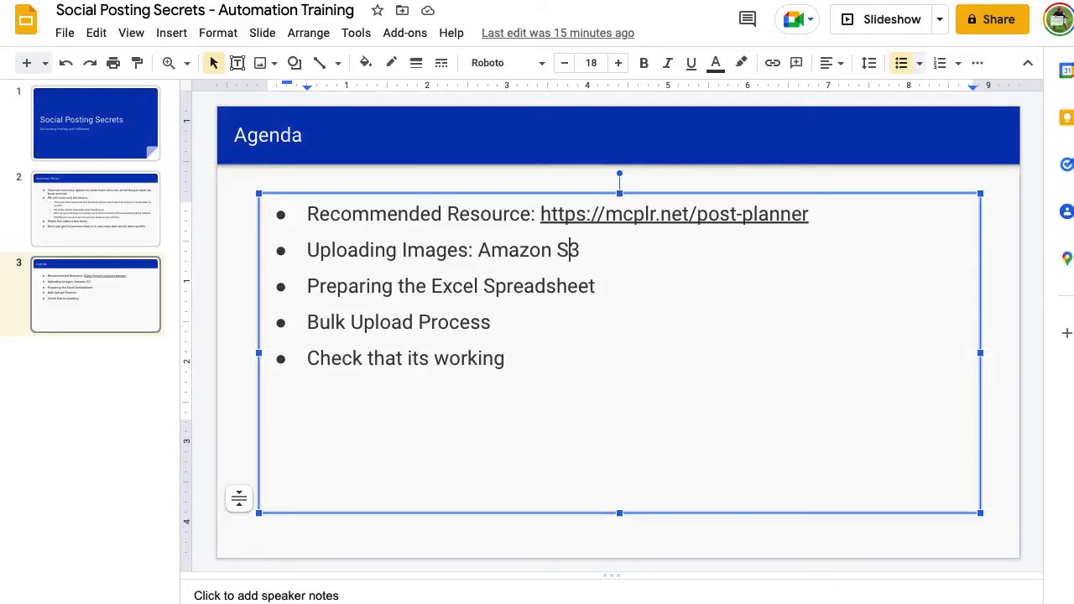
key(super+Tab)
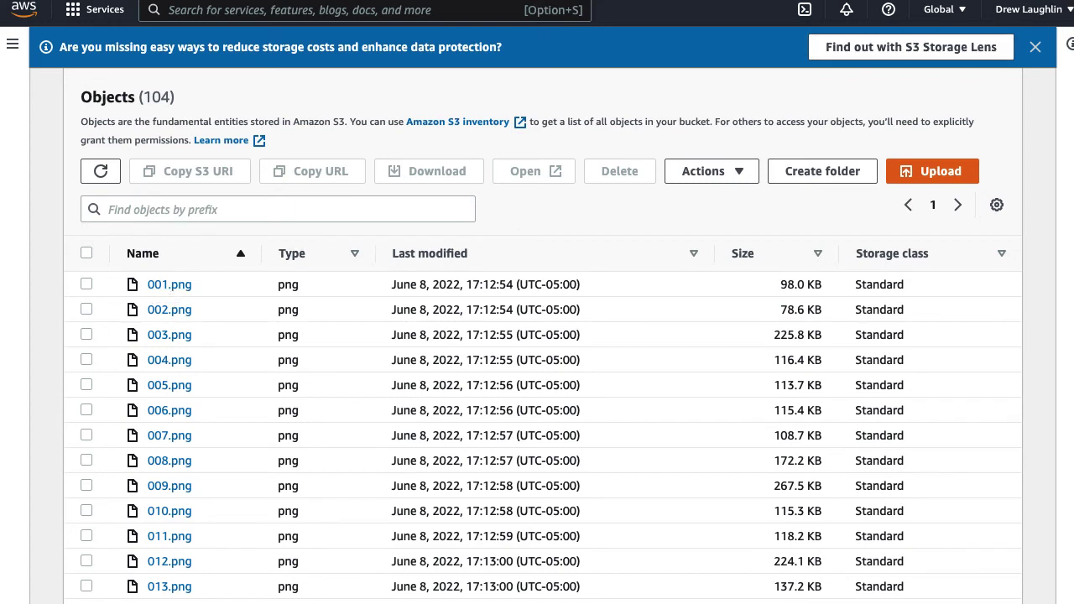
key(super+Tab)
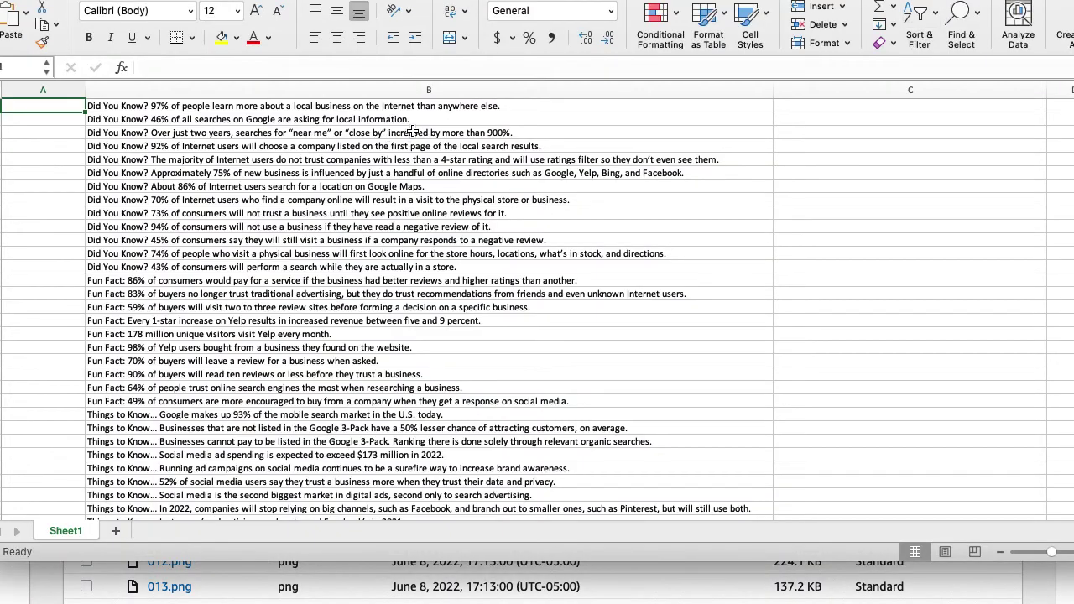
click(393, 107)
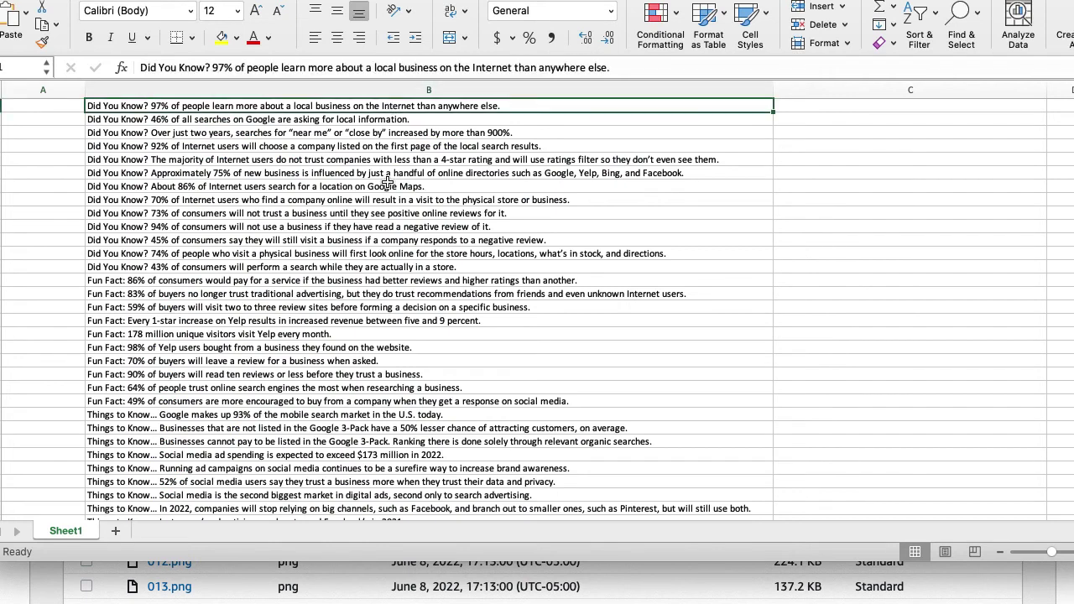
click(426, 122)
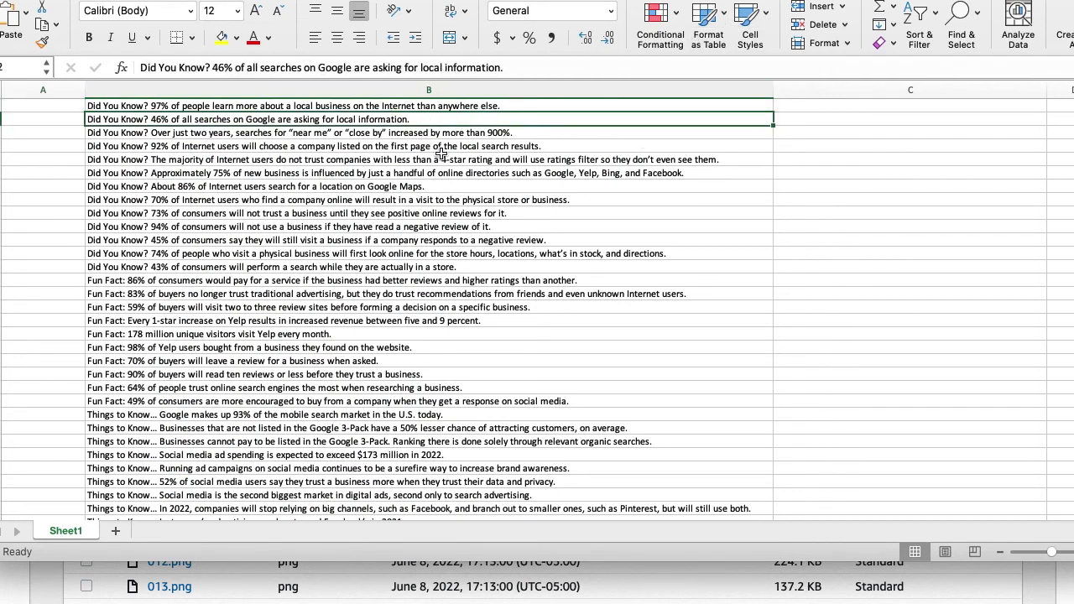
key(super+Tab)
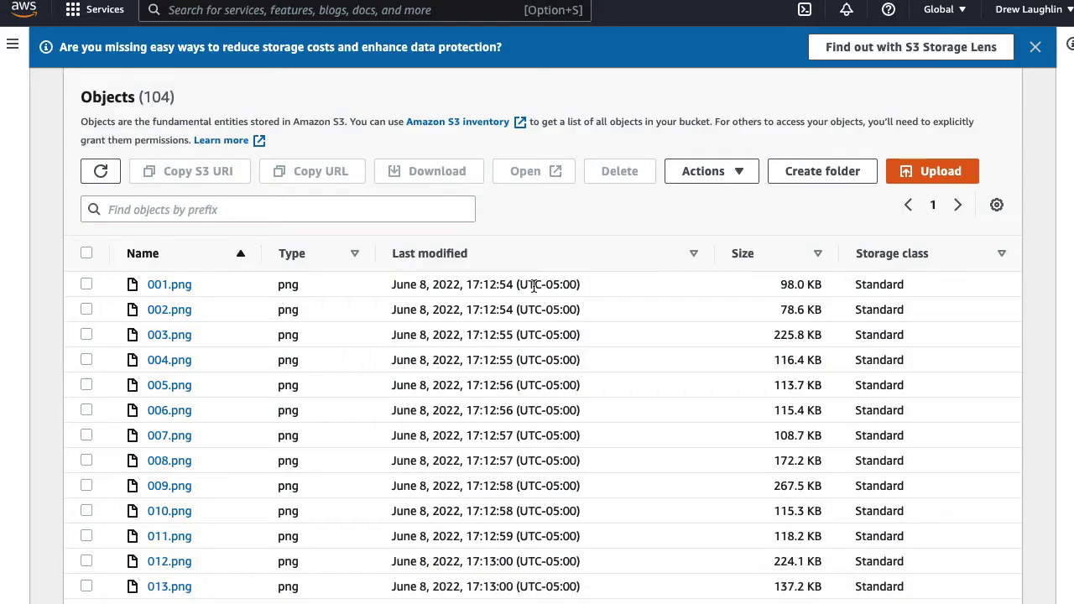
Open the details of the 001.png object in the S3 bucket and copy its object URL.
click(167, 289)
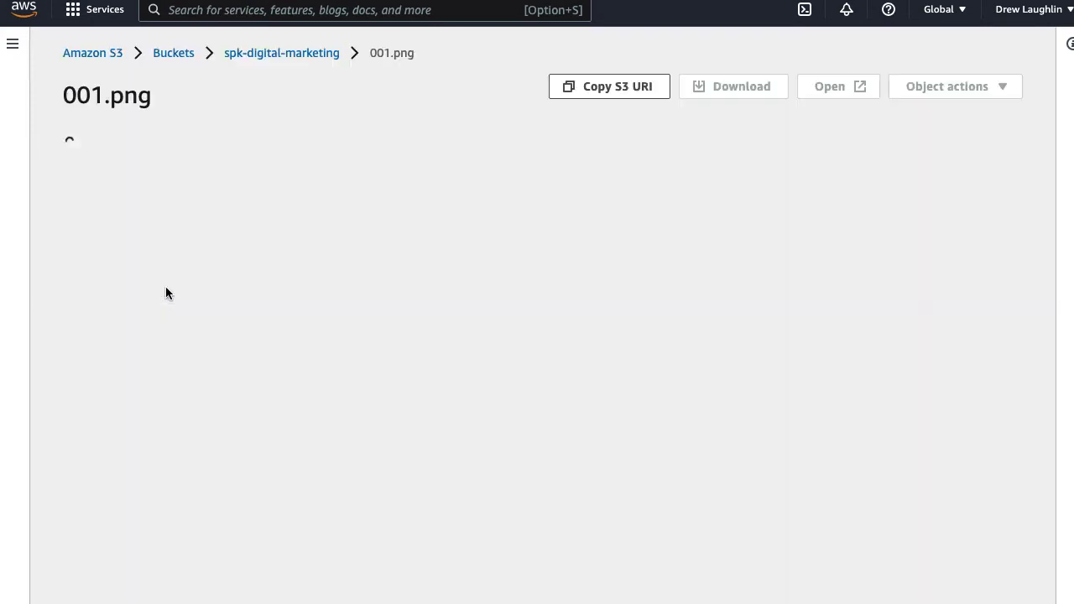
scroll(439, 240, down, 3)
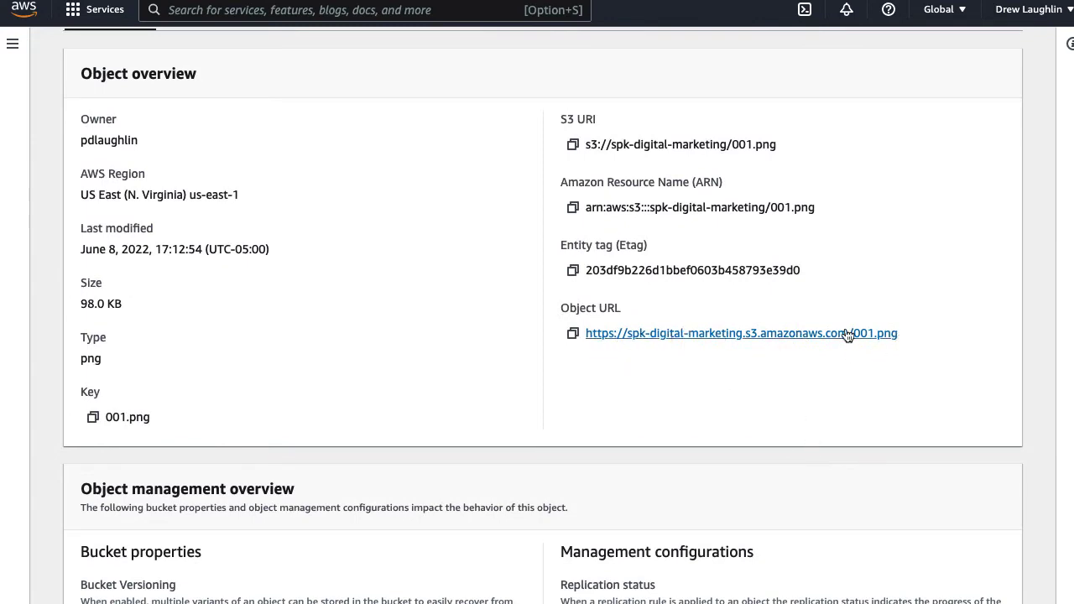
right_click(719, 338)
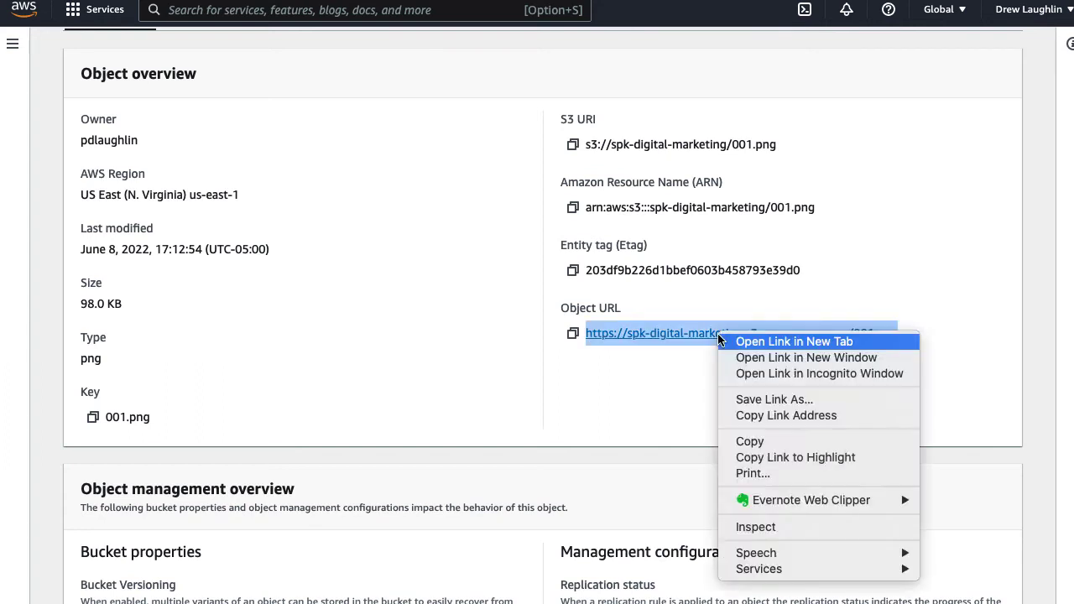
click(757, 442)
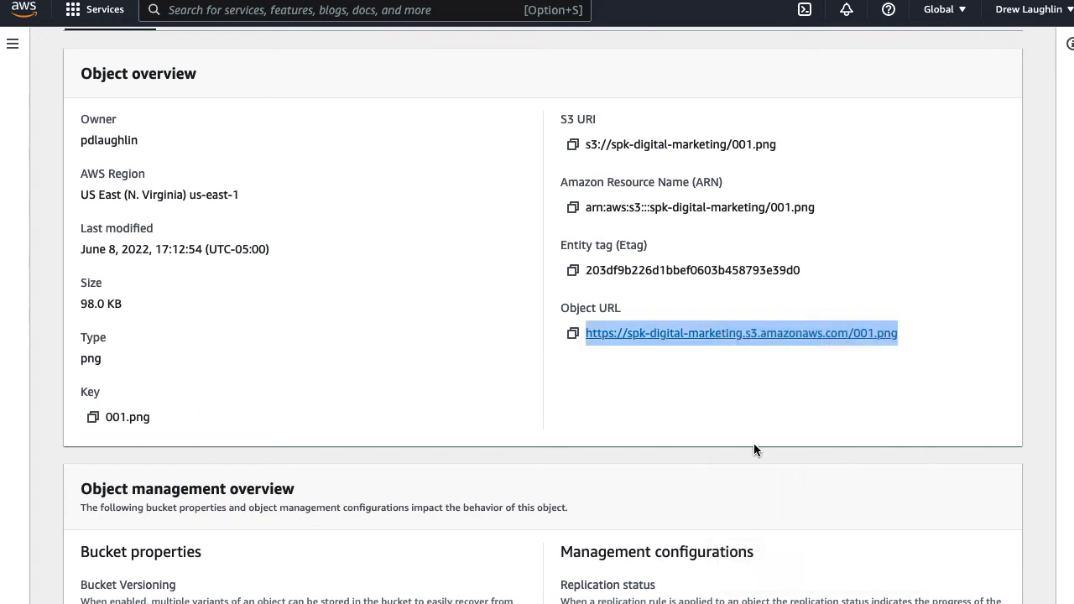
Switch to the blurbs workbook in Excel and add a second worksheet.
key(super+Tab)
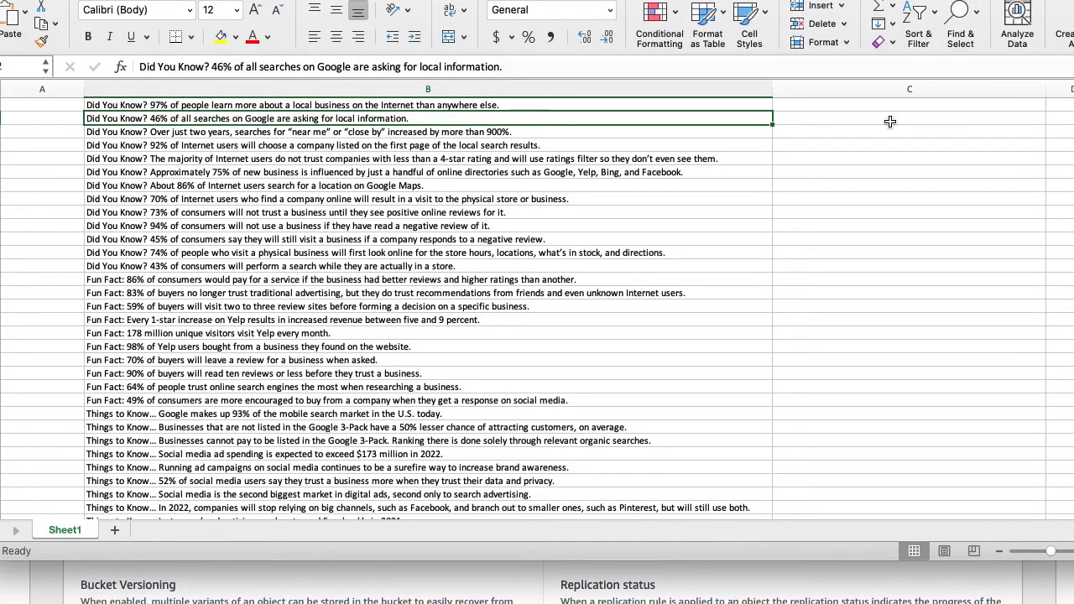
click(833, 108)
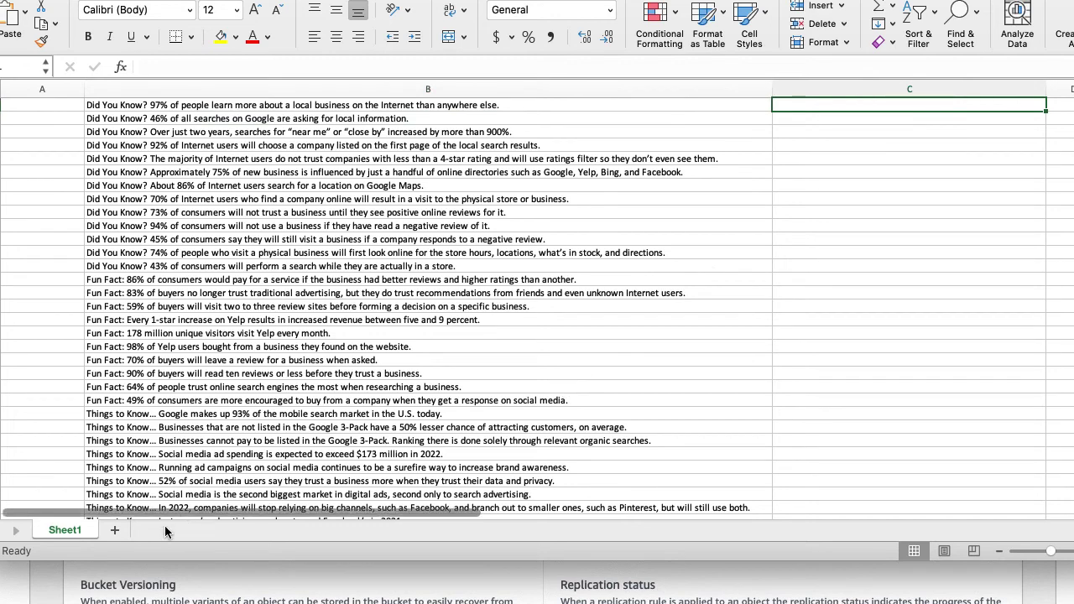
click(114, 530)
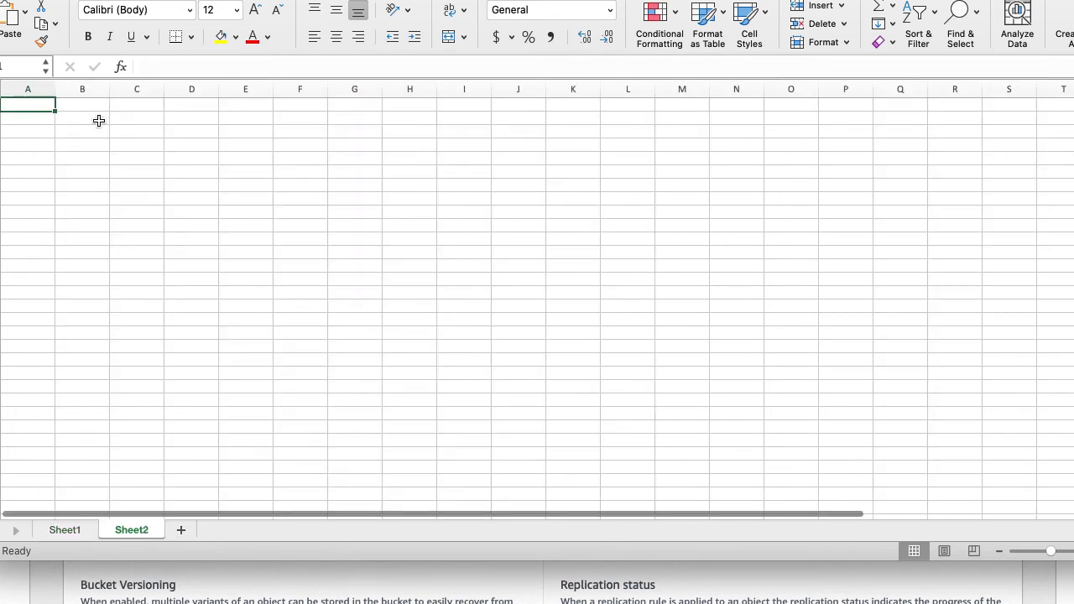
Widen column B on Sheet2 and paste the copied 001.png object URL into cell B1.
click(91, 89)
drag(109, 89, 504, 87)
click(141, 103)
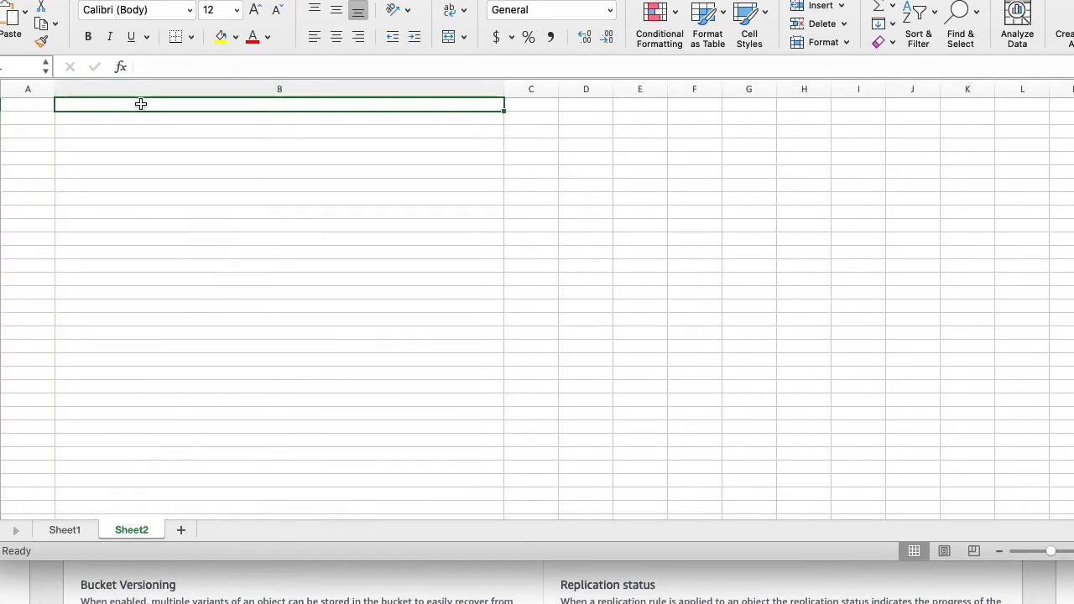
key(super+v)
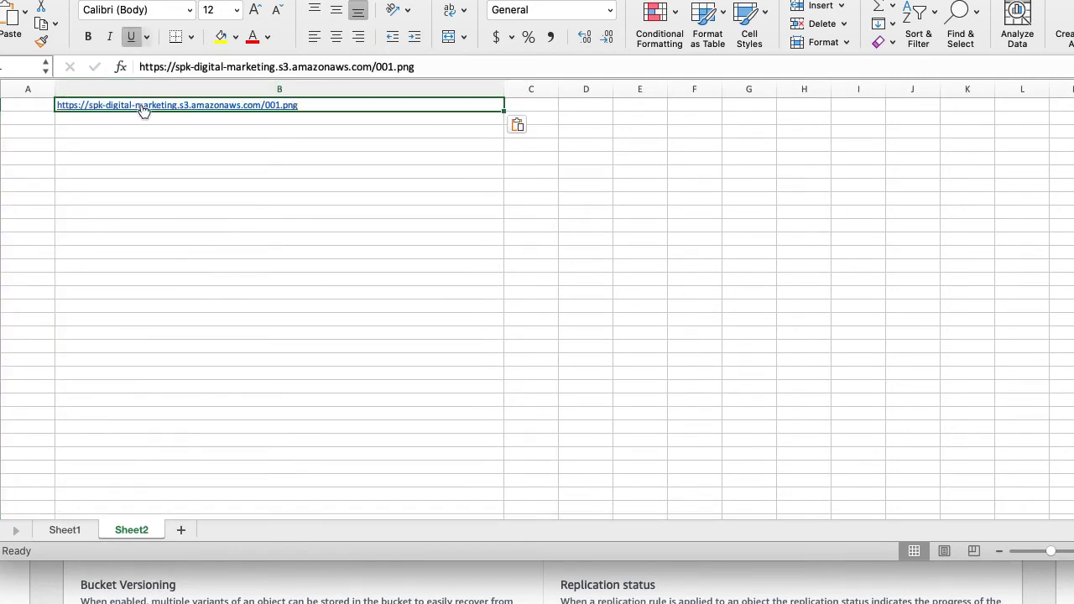
Narrow column B on Sheet2 so it fits the pasted URL more closely.
click(440, 67)
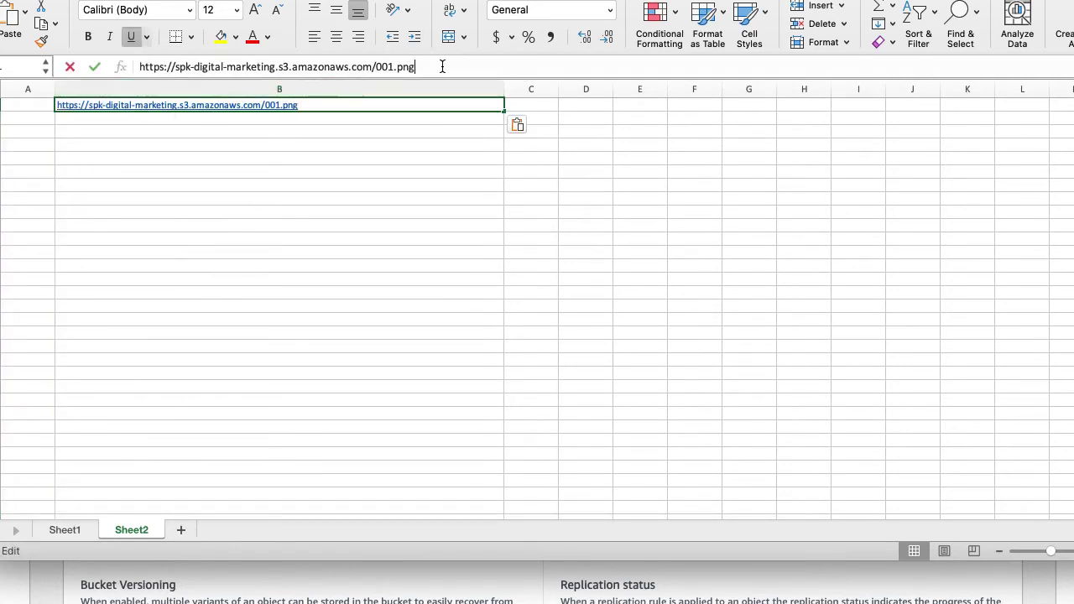
click(506, 88)
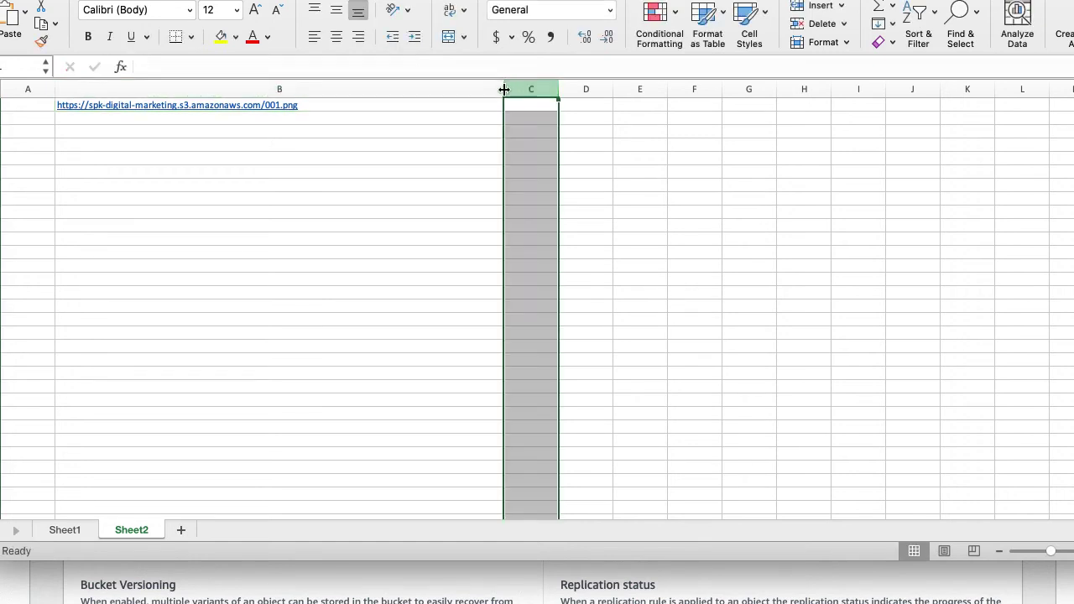
click(342, 90)
drag(503, 89, 349, 90)
Cut the .png extension from the end of the URL in B1 and paste it into cell D1.
click(417, 67)
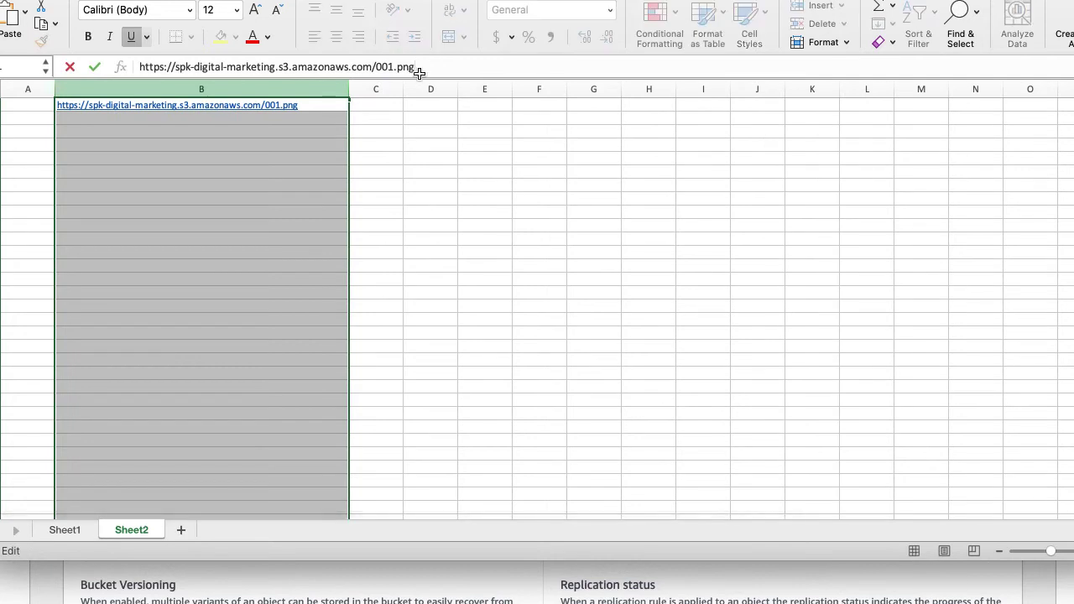
drag(375, 67, 420, 67)
click(417, 67)
drag(396, 68, 427, 67)
key(BackSpace)
click(427, 104)
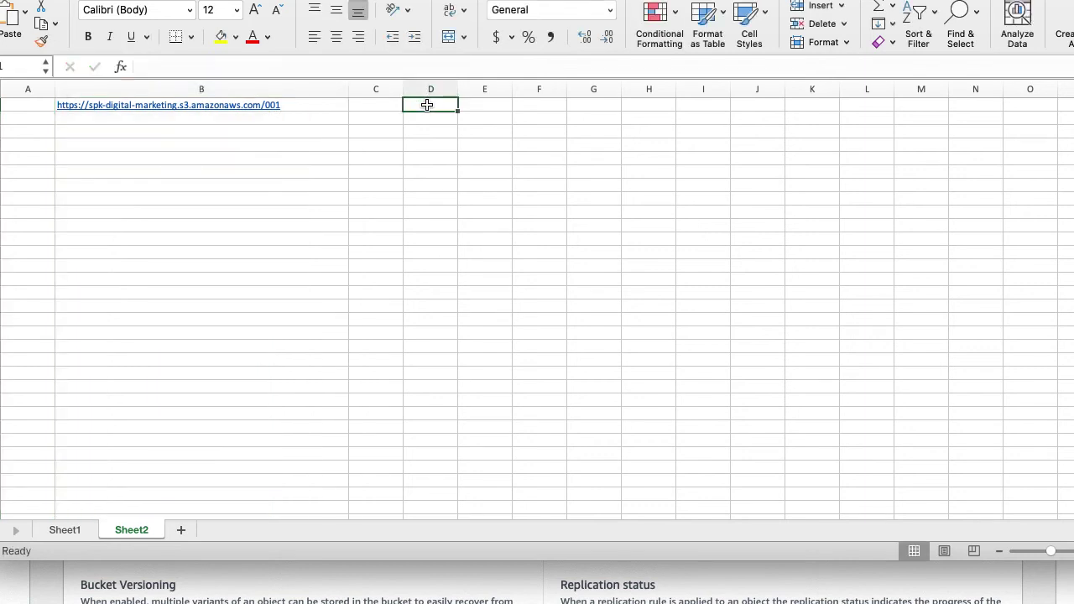
key(super+v)
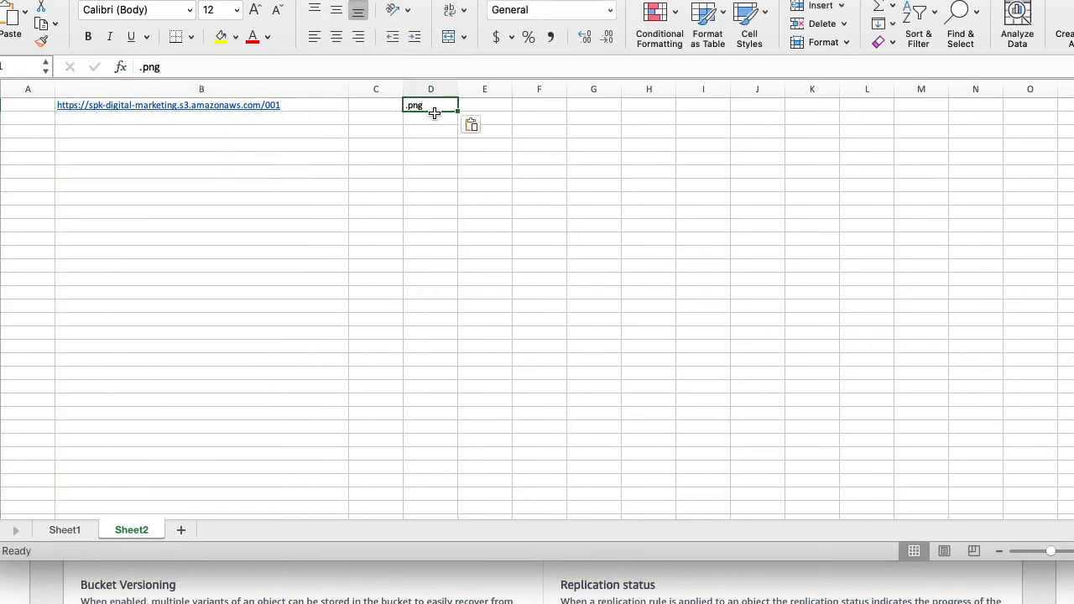
Cut the number 001 from the end of the URL in B1 and paste it into cell C1.
click(337, 107)
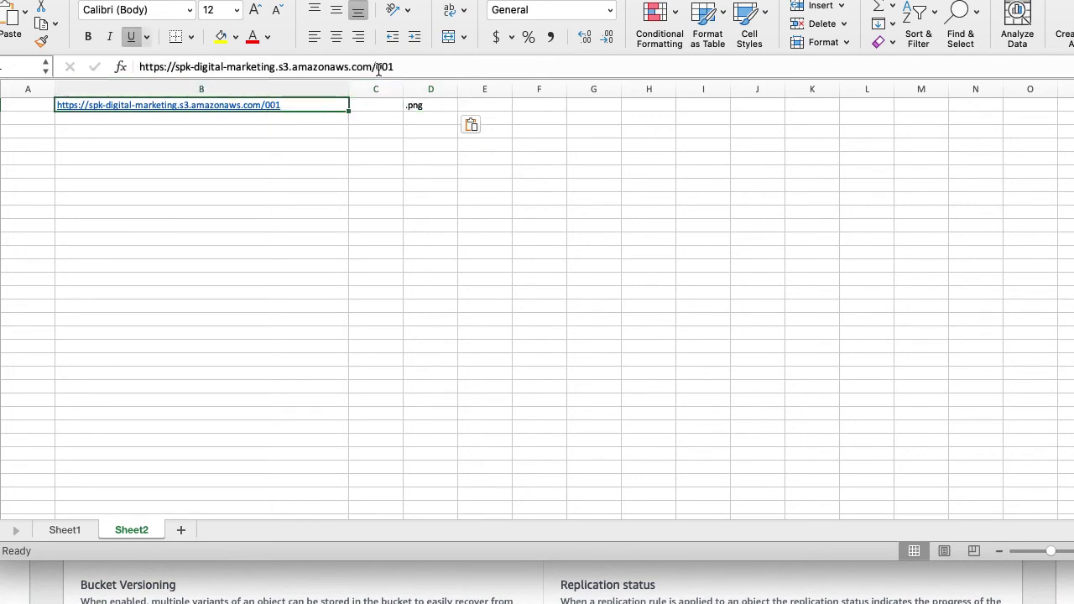
drag(378, 68, 396, 68)
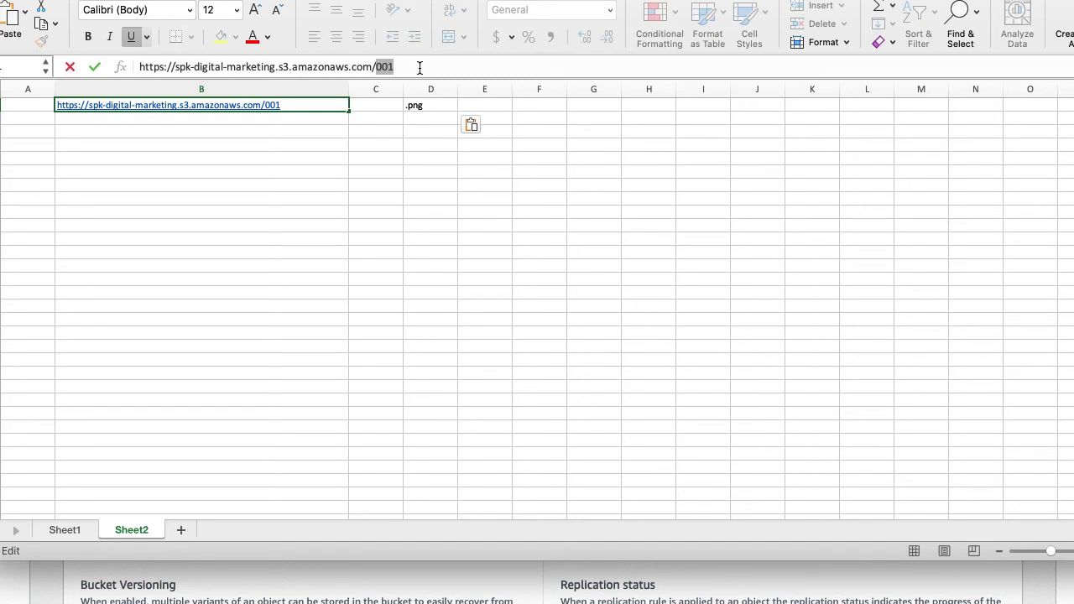
key(cmd+x)
click(374, 106)
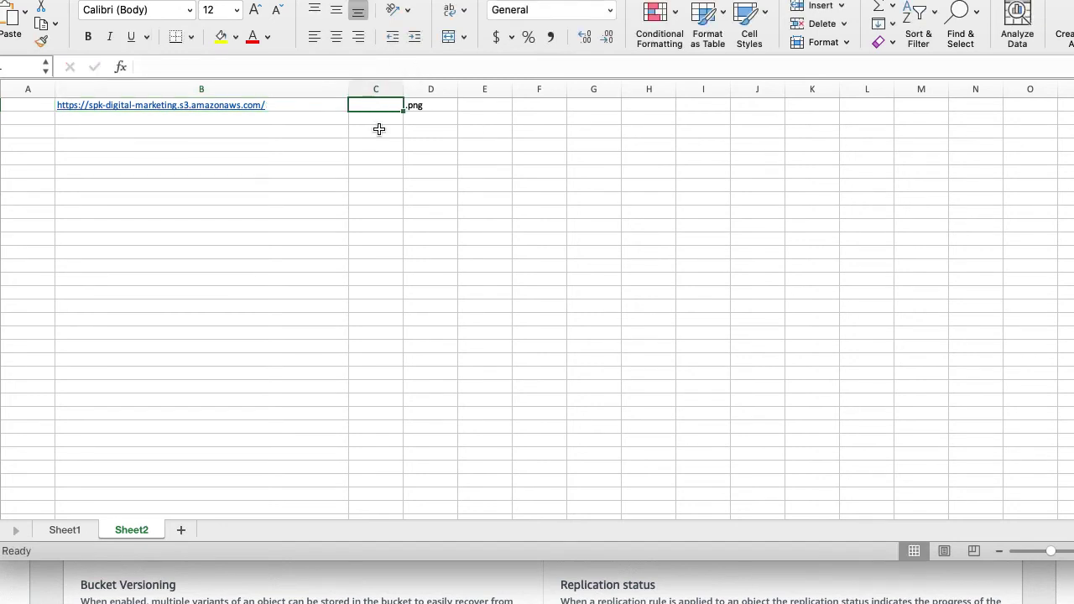
key(cmd+v)
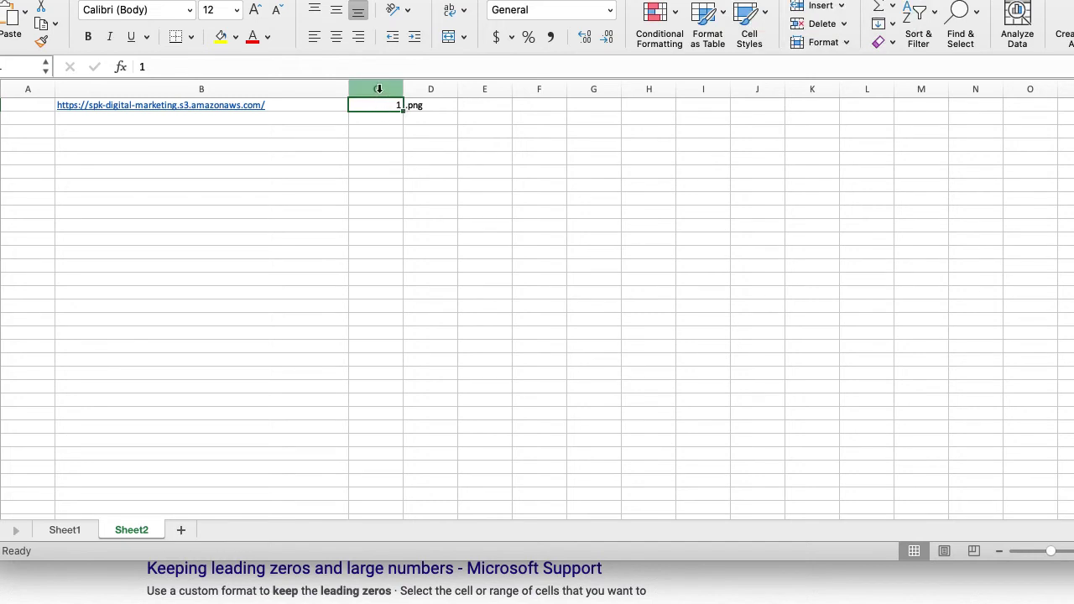
Set the number format of the whole column C to Text.
click(378, 89)
right_click(379, 92)
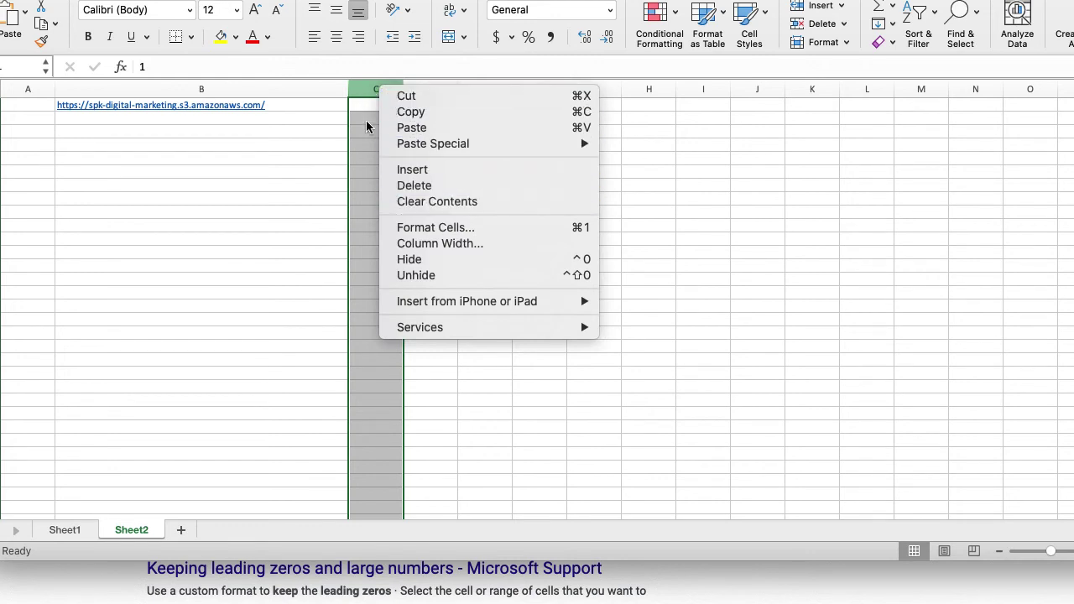
click(464, 226)
click(258, 202)
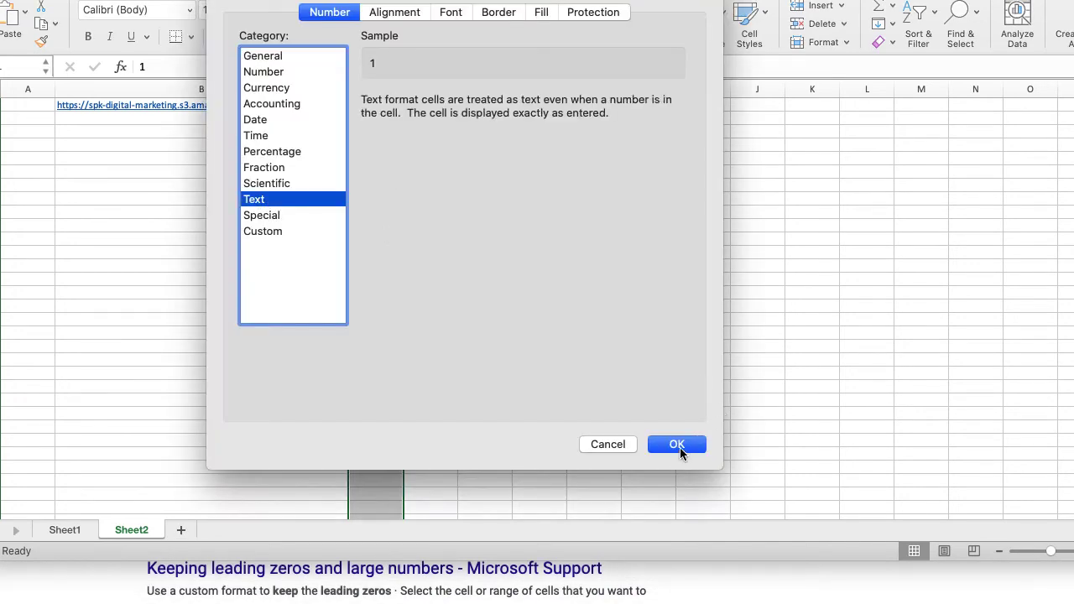
click(679, 446)
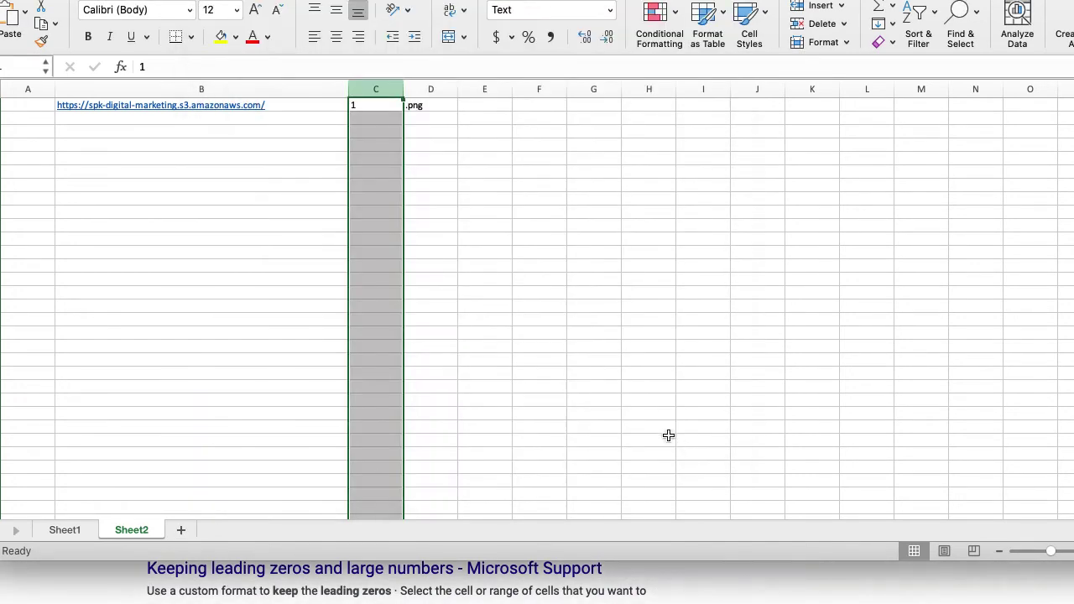
Re-enter the image number in cell C1 as 001 with its leading zeros.
click(370, 106)
text(001)
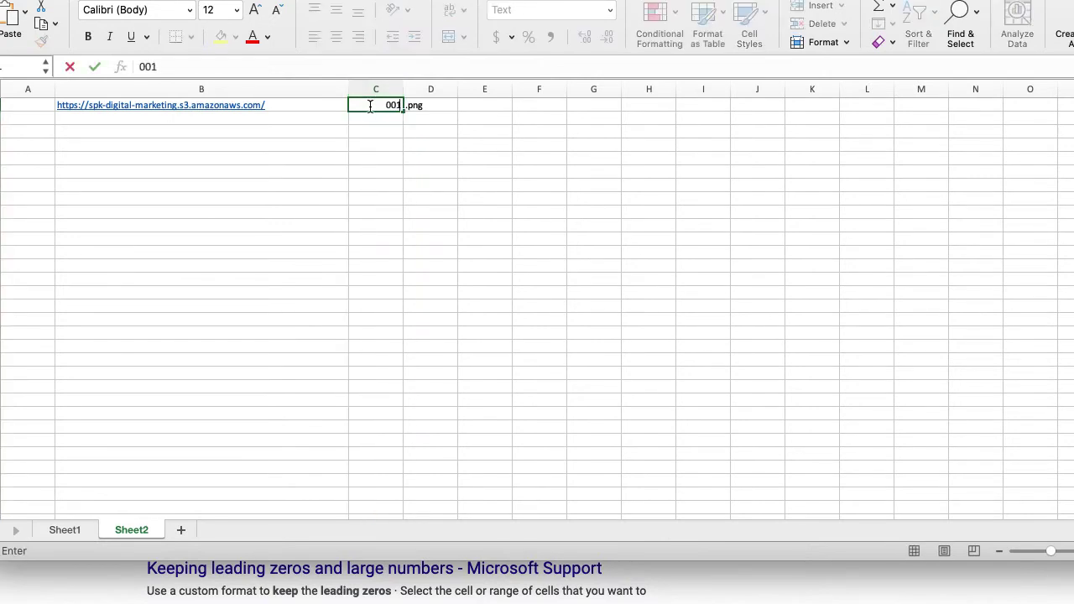
key(Return)
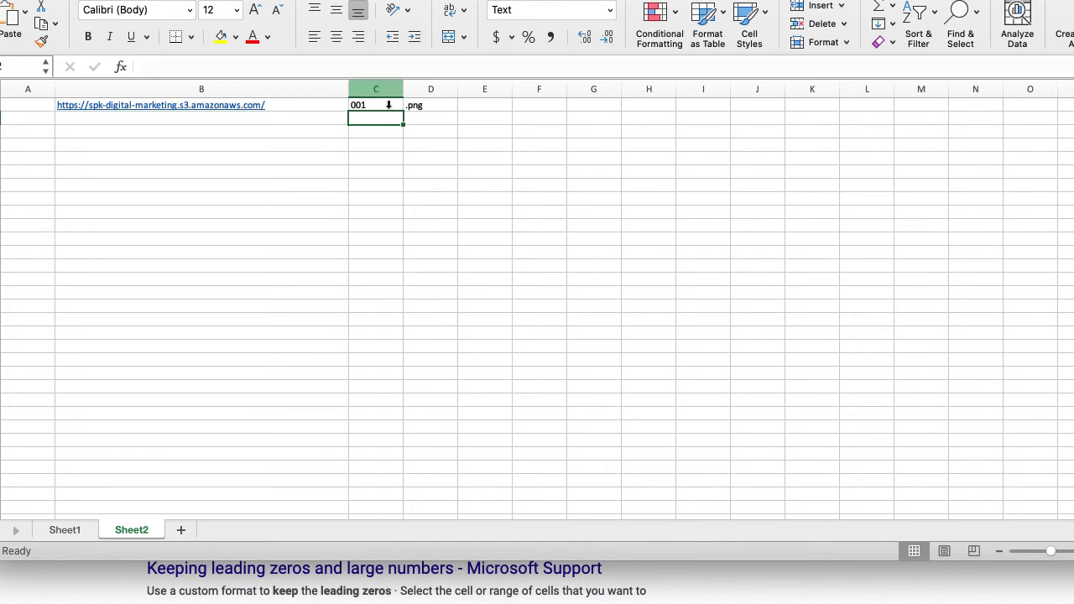
Fill the image numbers down column C as a series from 001 to 104.
click(389, 105)
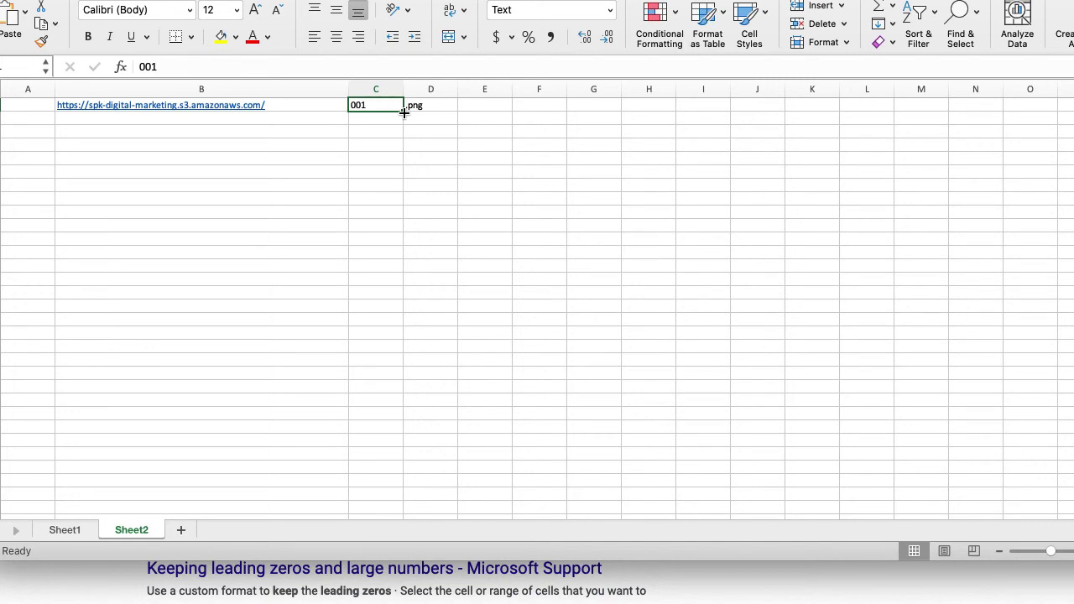
mouse_move(404, 112)
mouse_down()
mouse_move(397, 405)
mouse_move(416, 511)
mouse_move(392, 566)
mouse_move(394, 264)
mouse_up()
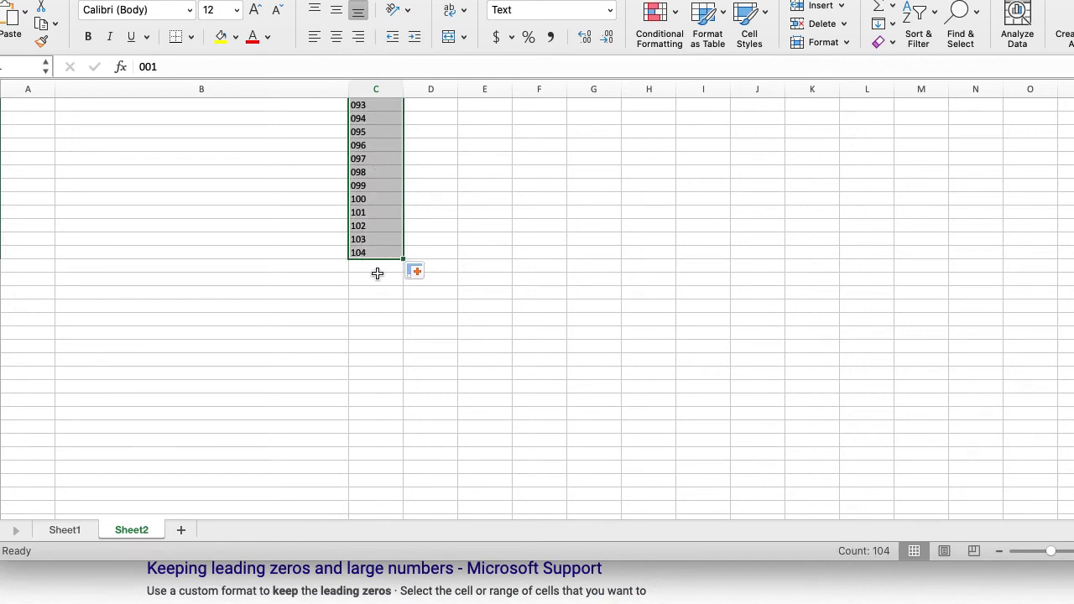
scroll(384, 272, up, 10)
scroll(372, 283, up, 15)
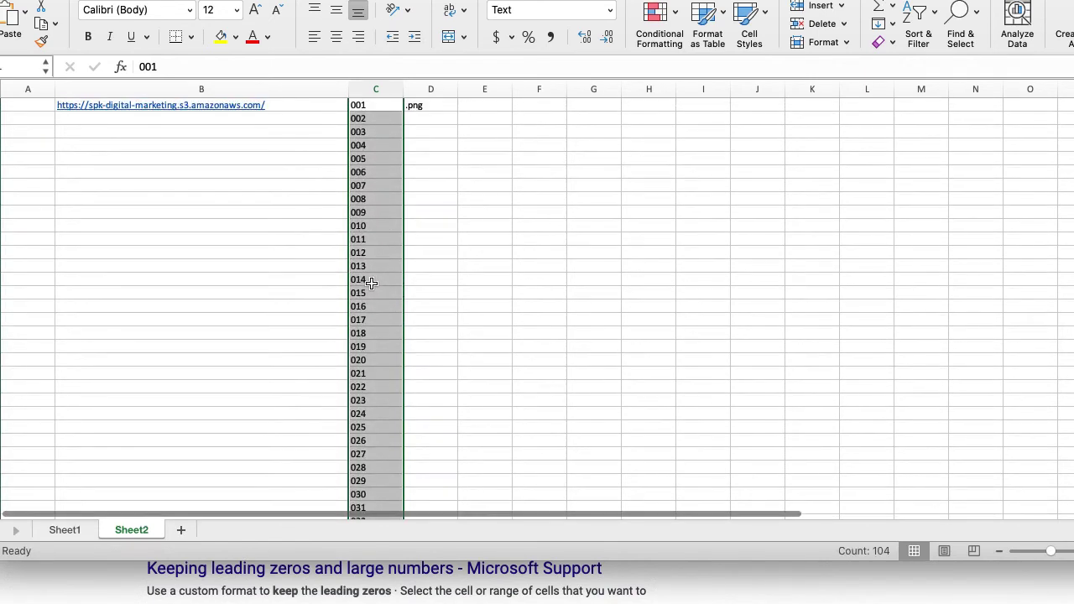
Fill the .png extension from D1 down column D beside all numbers through 104.
click(443, 107)
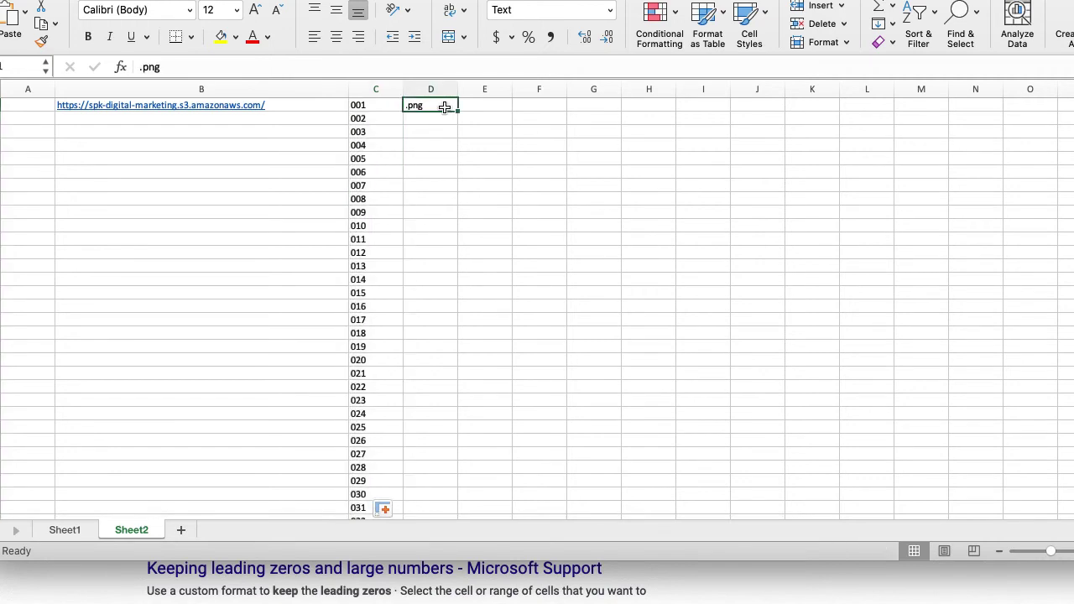
drag(458, 112, 452, 497)
scroll(403, 323, up, 10)
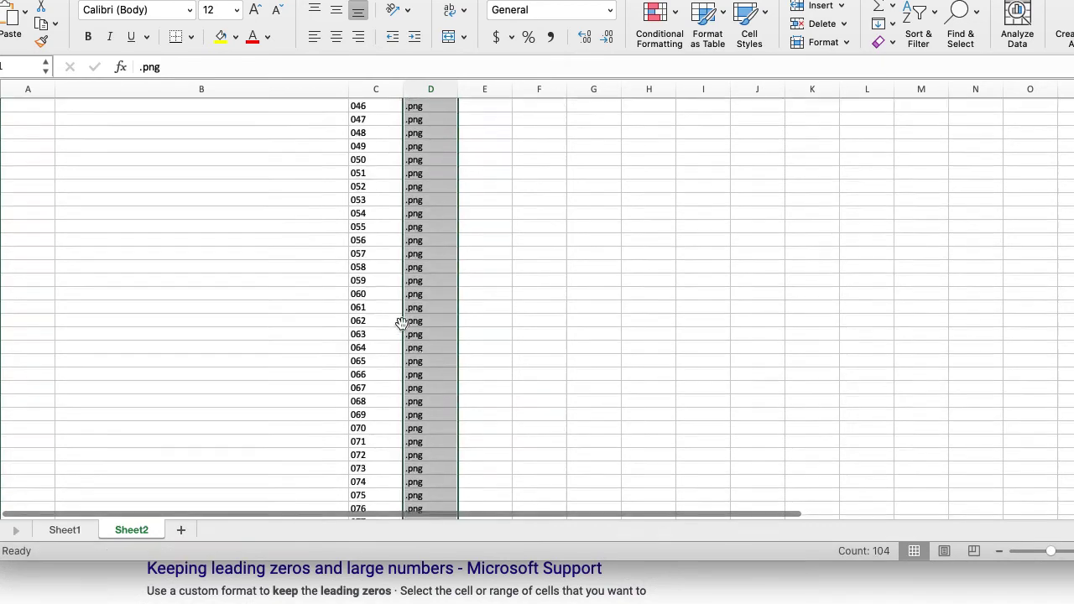
scroll(403, 324, up, 10)
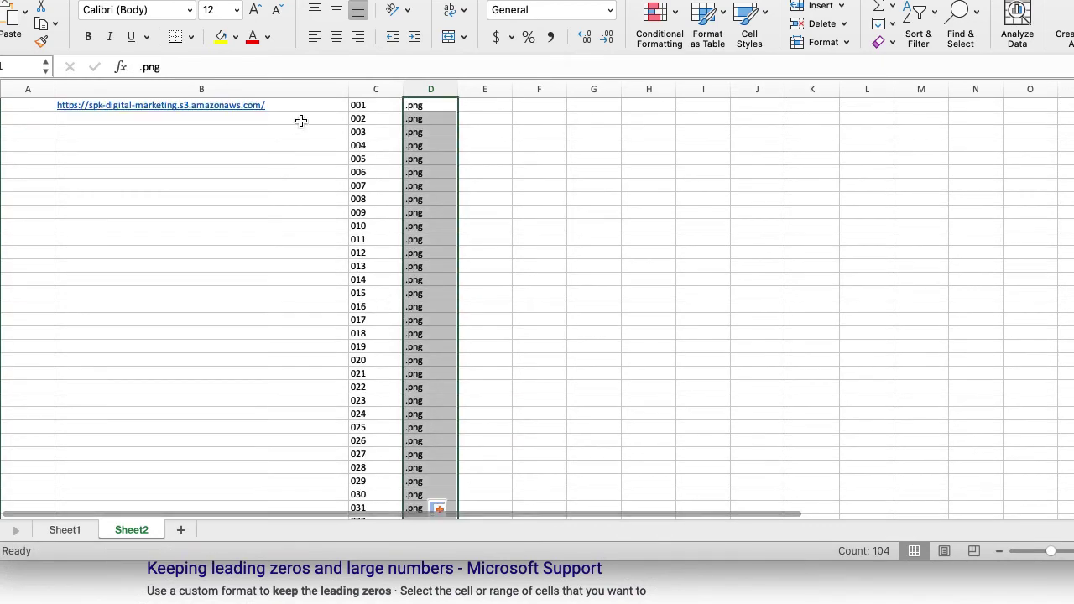
click(324, 107)
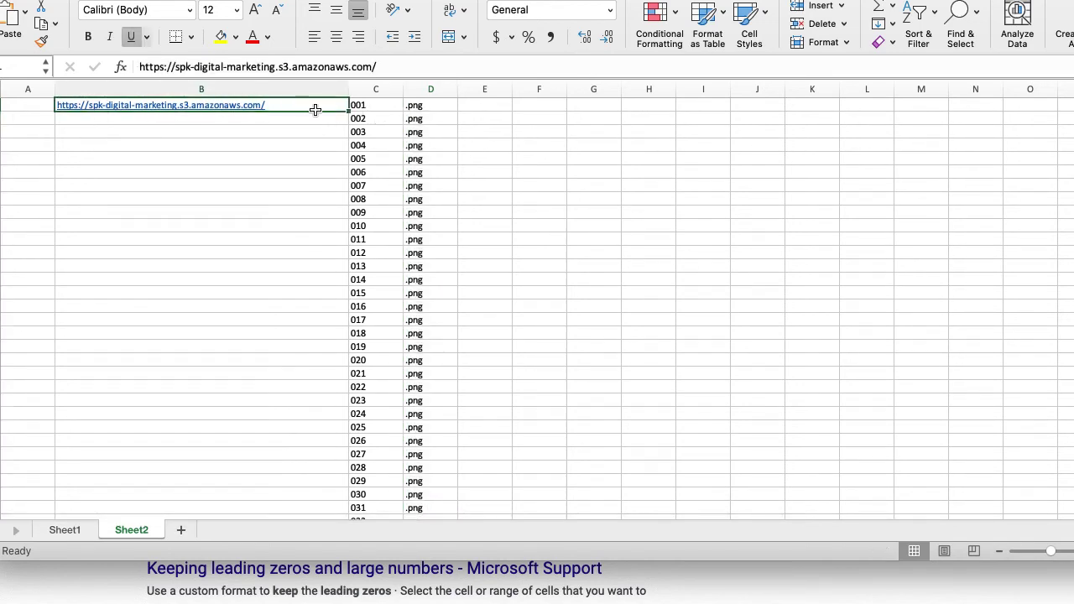
scroll(350, 112, right, 1)
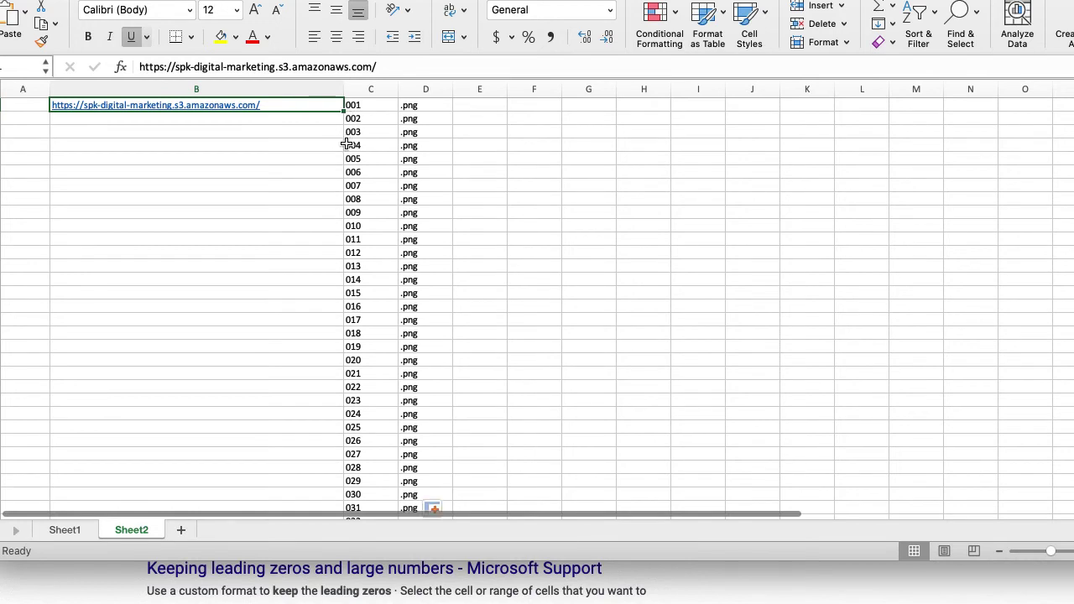
drag(348, 112, 330, 500)
scroll(366, 326, up, 20)
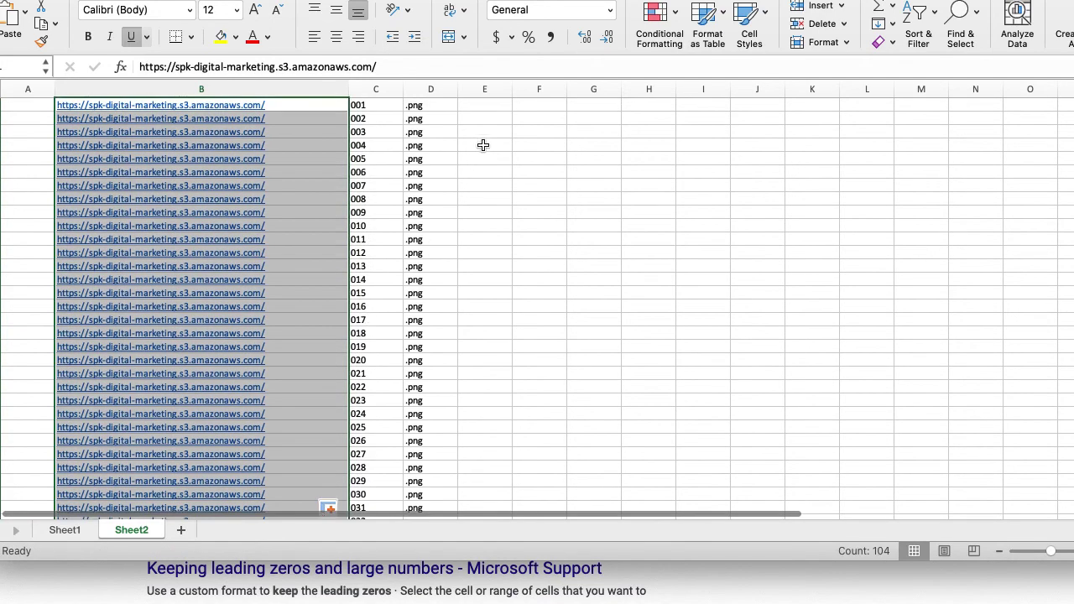
Widen column E on Sheet2 and enter the formula =CONCATENATE(B1,C1,D1) in cell E1 to build the first image URL.
click(486, 106)
drag(512, 91, 709, 92)
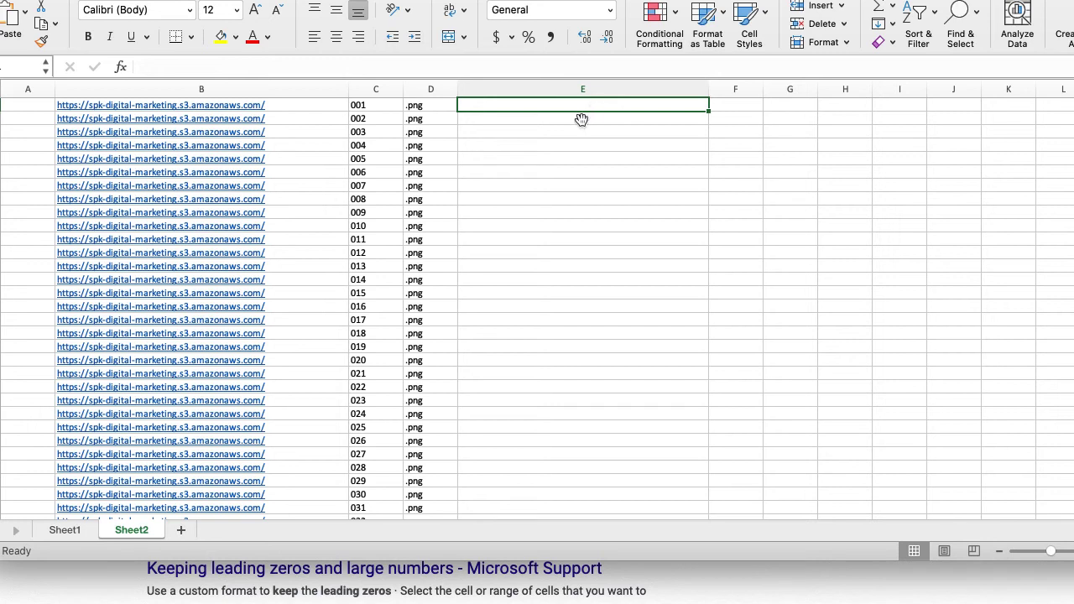
click(223, 70)
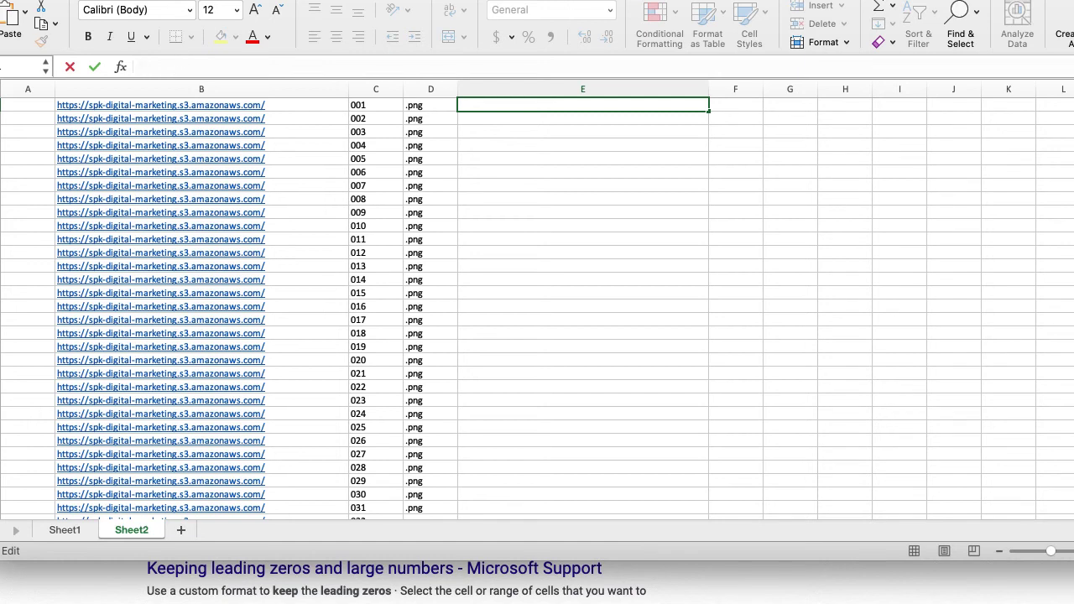
text(=concatenate)
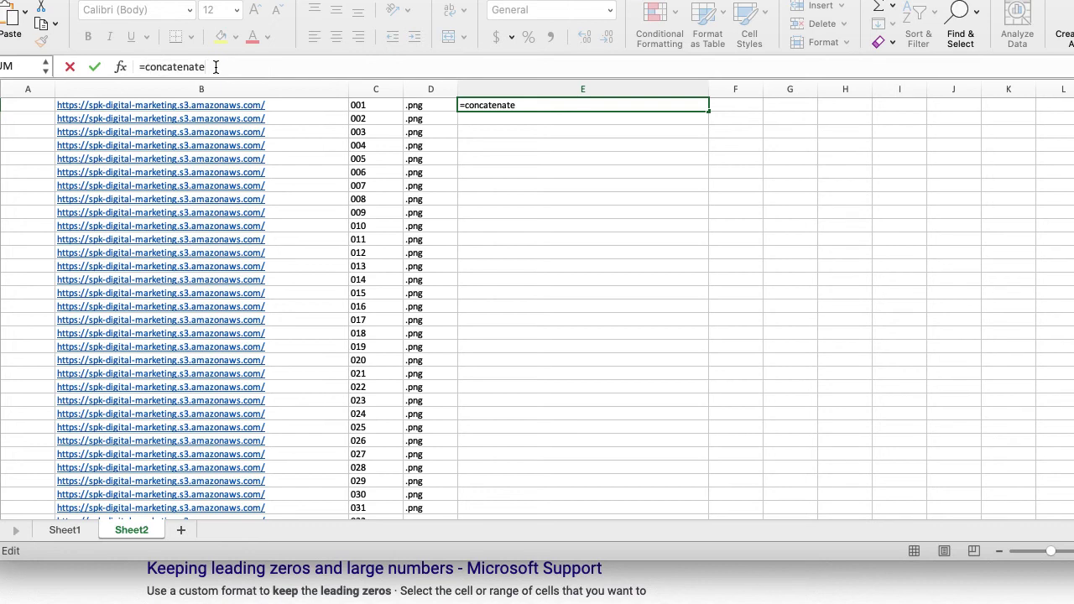
text(()
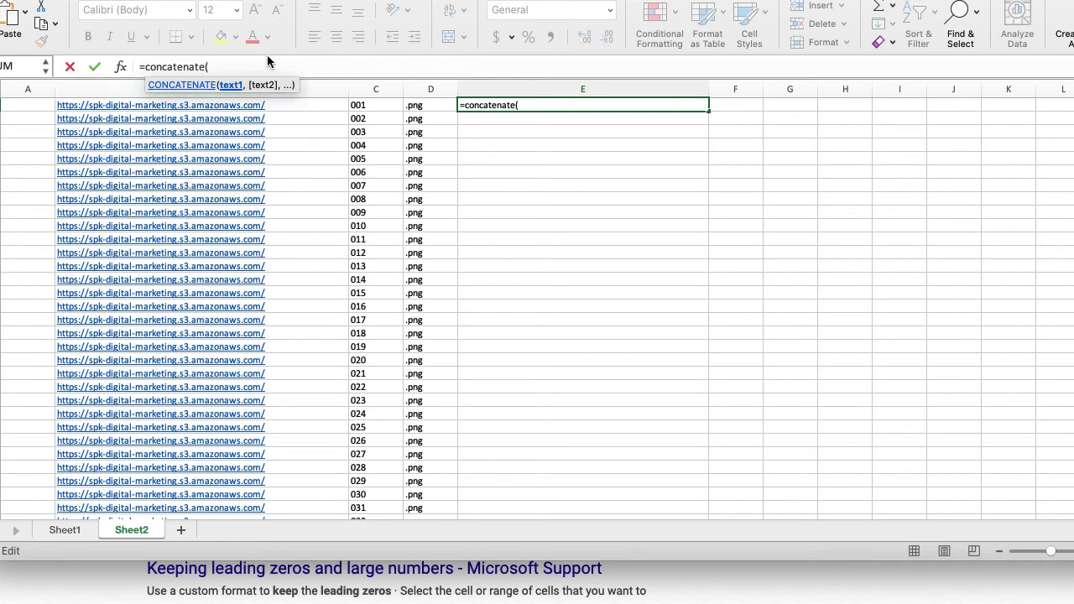
text(b1)
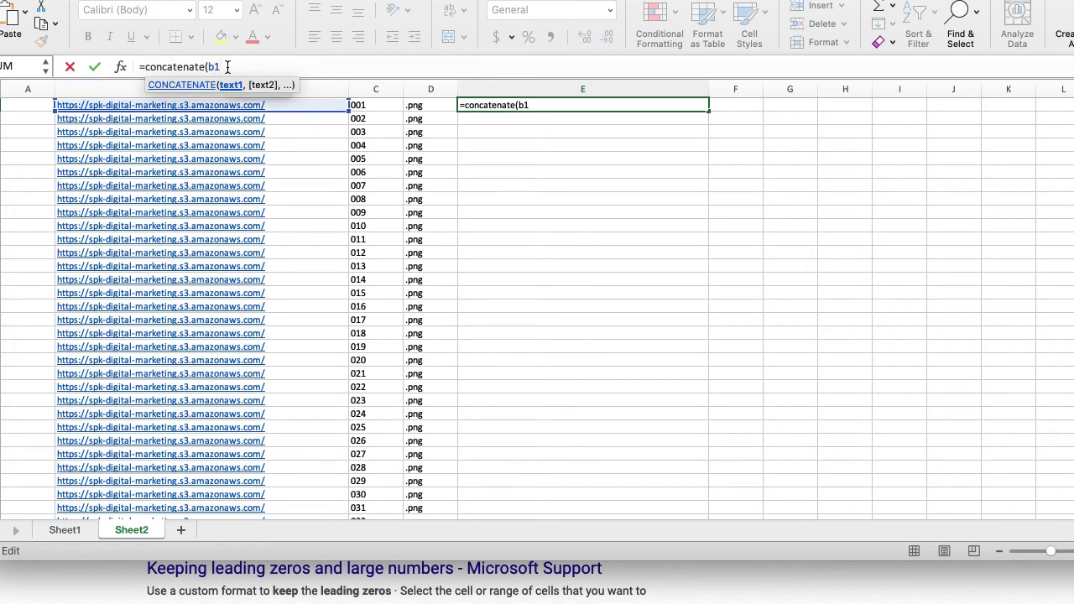
text(,)
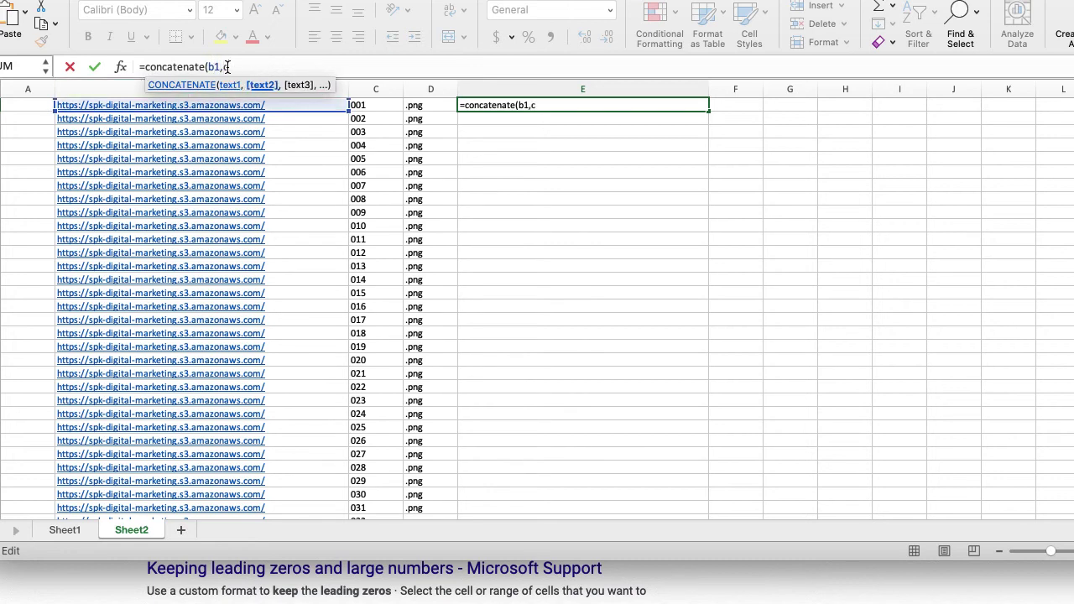
text(c1)
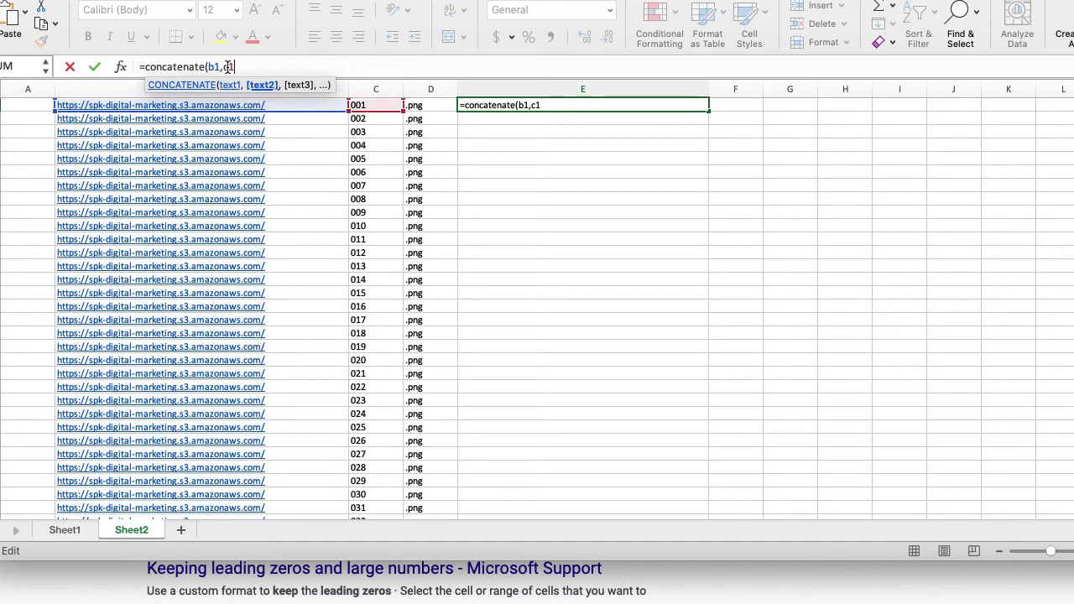
text(,d1)
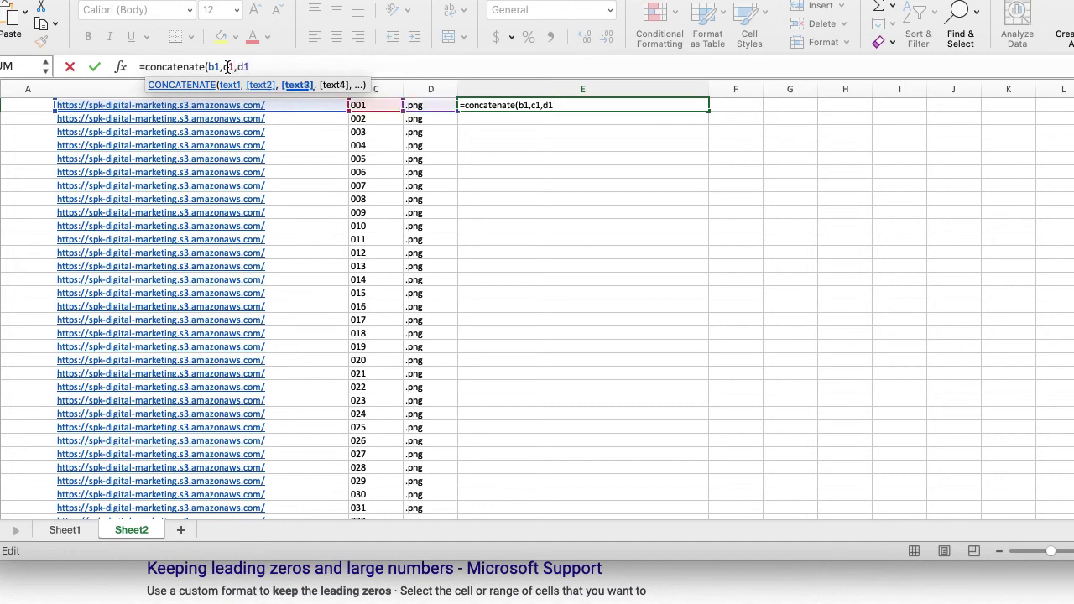
text())
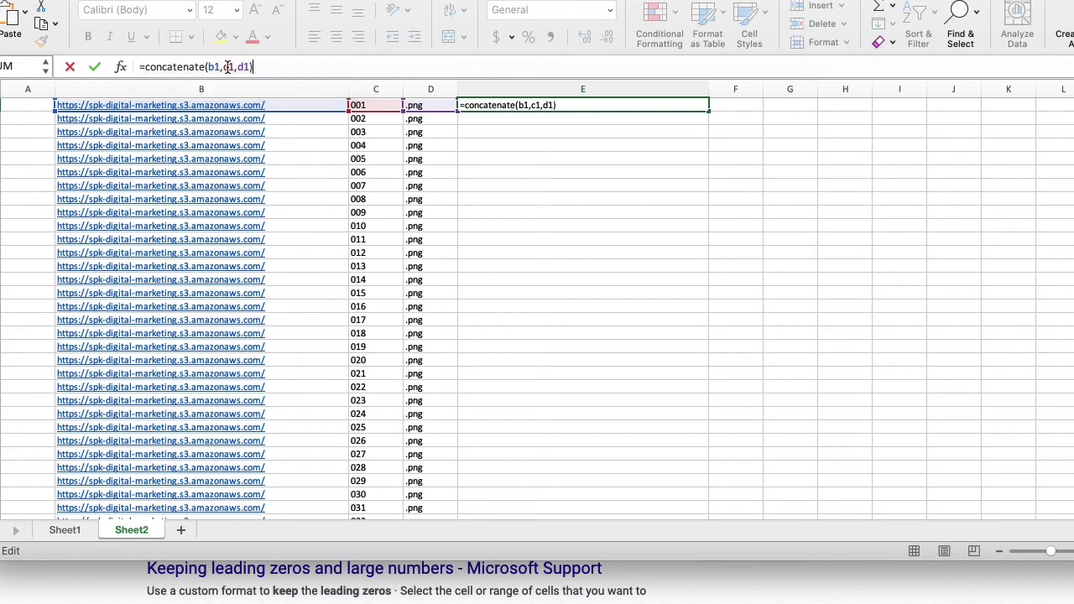
key(Return)
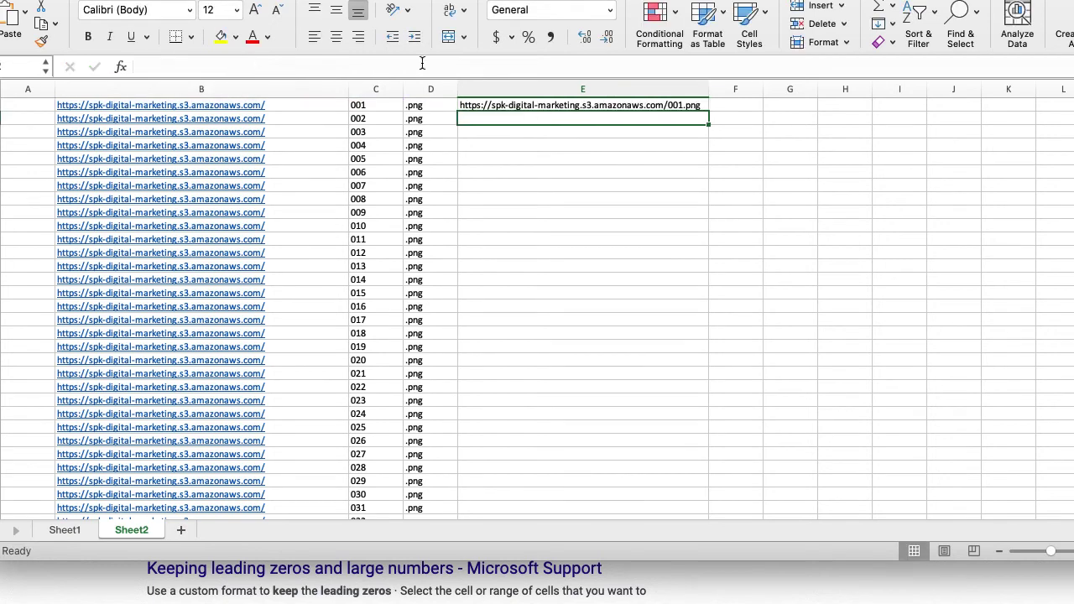
Widen column E further and fill the CONCATENATE formula from E1 down through the row for image 104.
drag(709, 88, 748, 89)
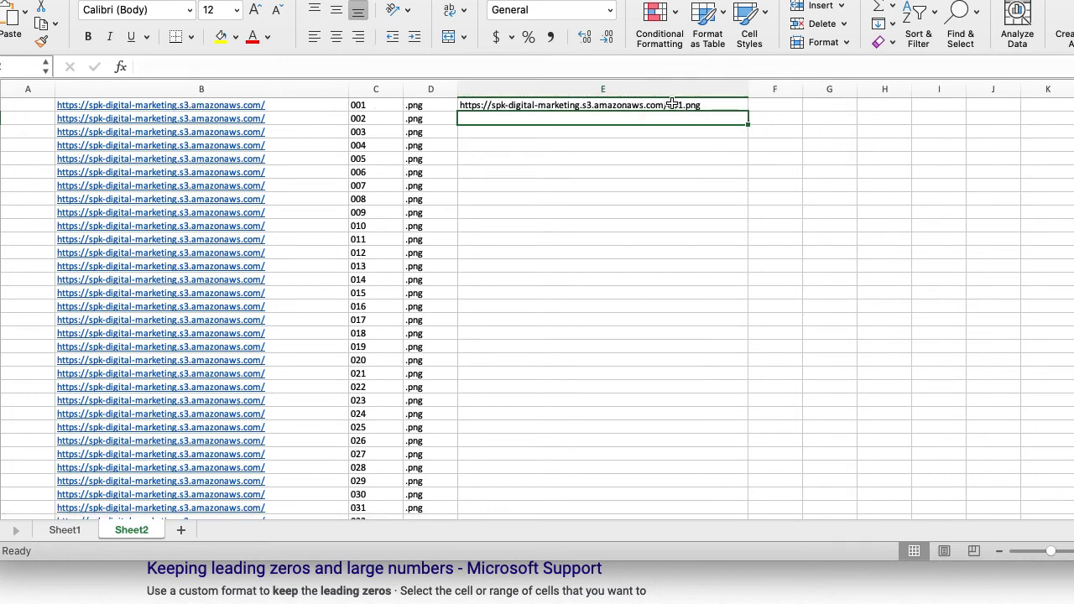
click(723, 105)
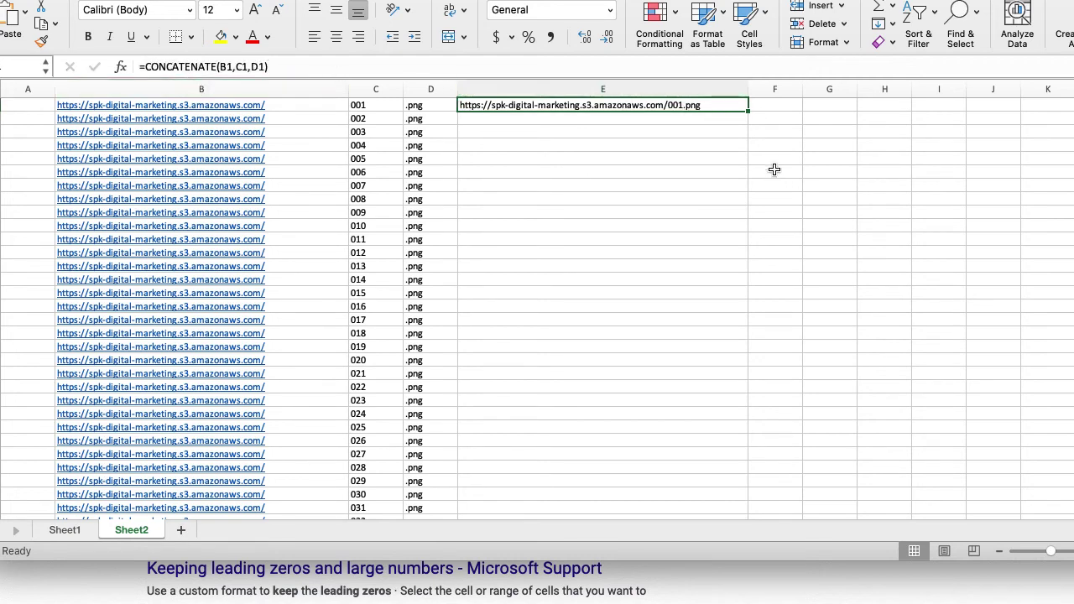
drag(748, 111, 746, 498)
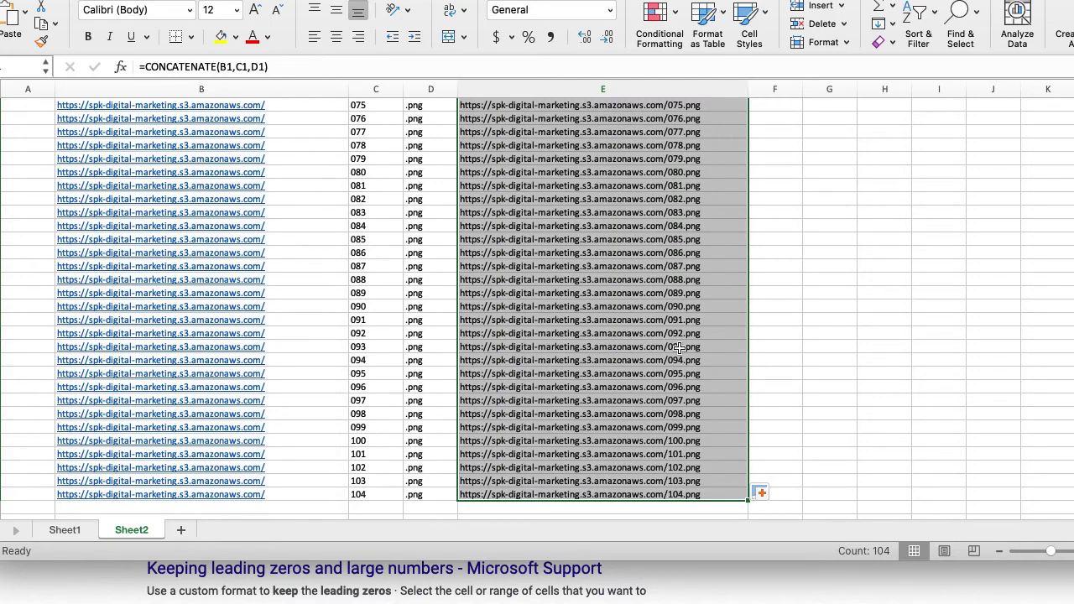
Copy the 104 image URLs from column E and paste them as values into Sheet1 from cell C1 beside the blurbs.
scroll(686, 348, up, 20)
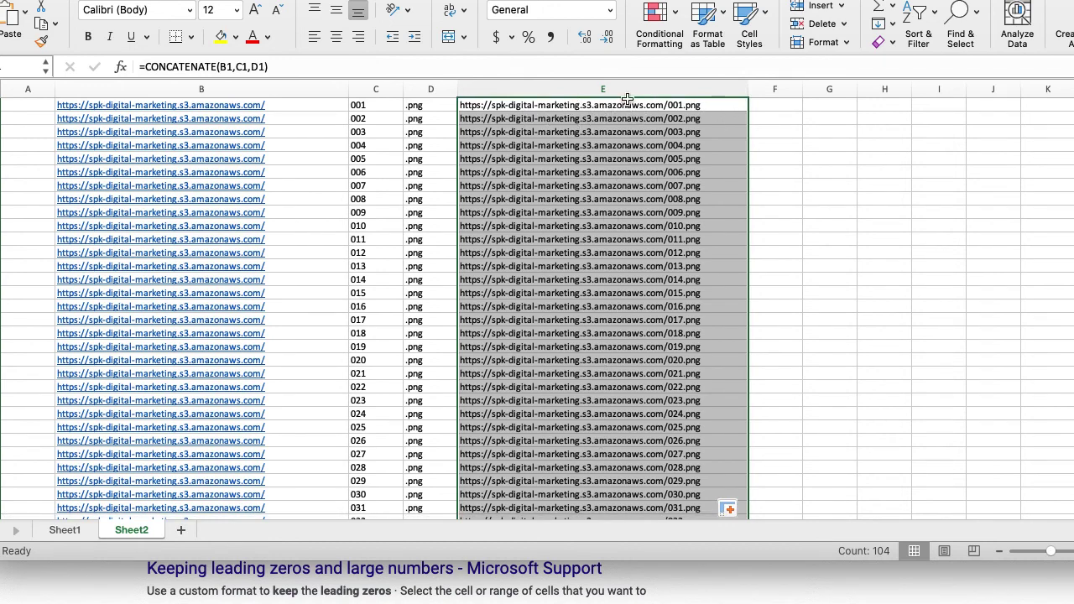
right_click(611, 112)
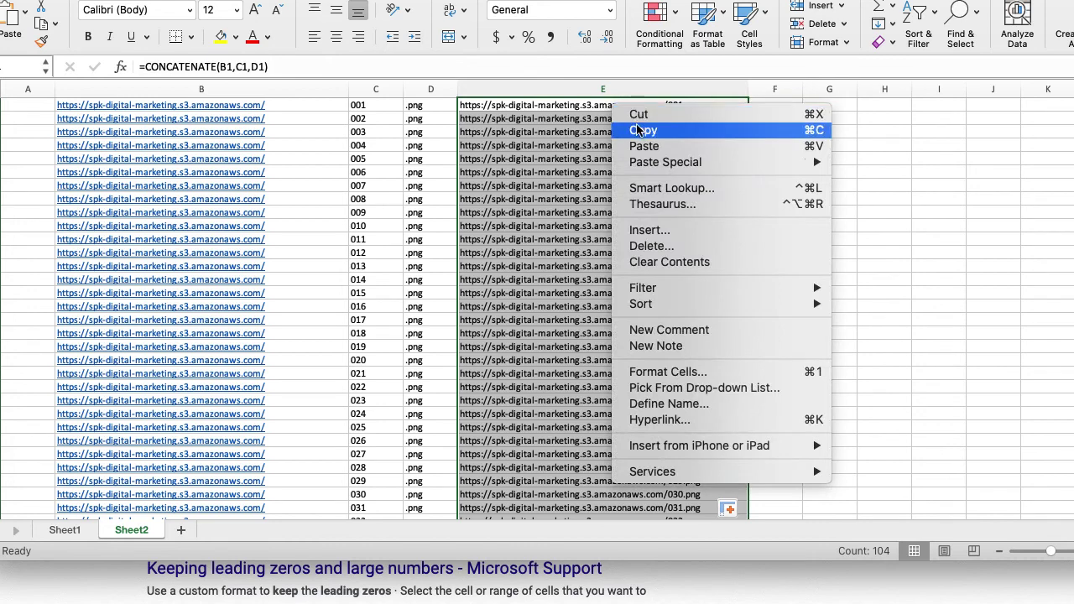
click(642, 131)
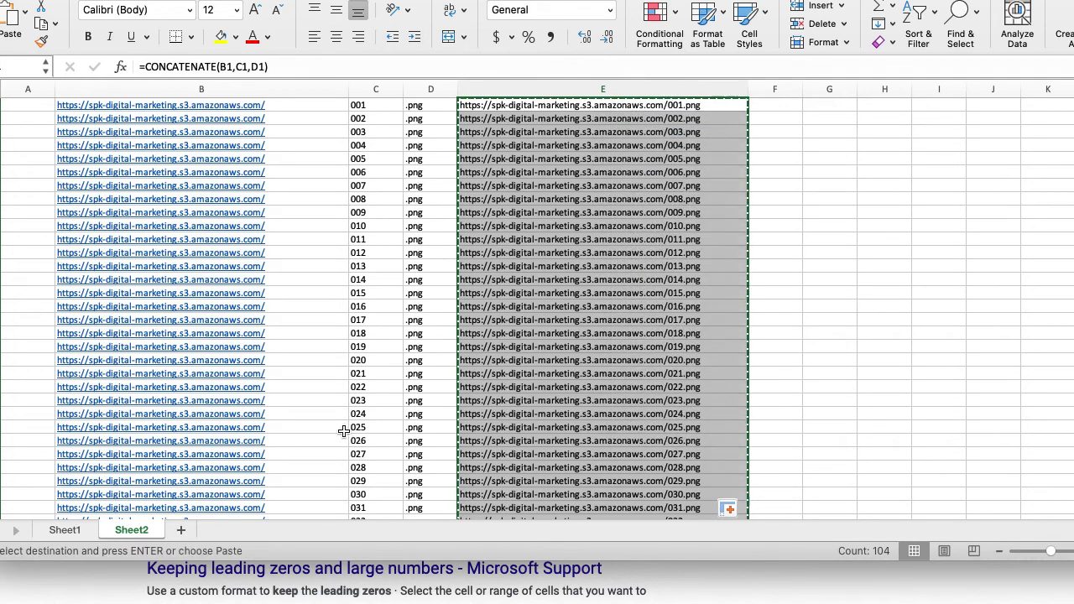
click(62, 530)
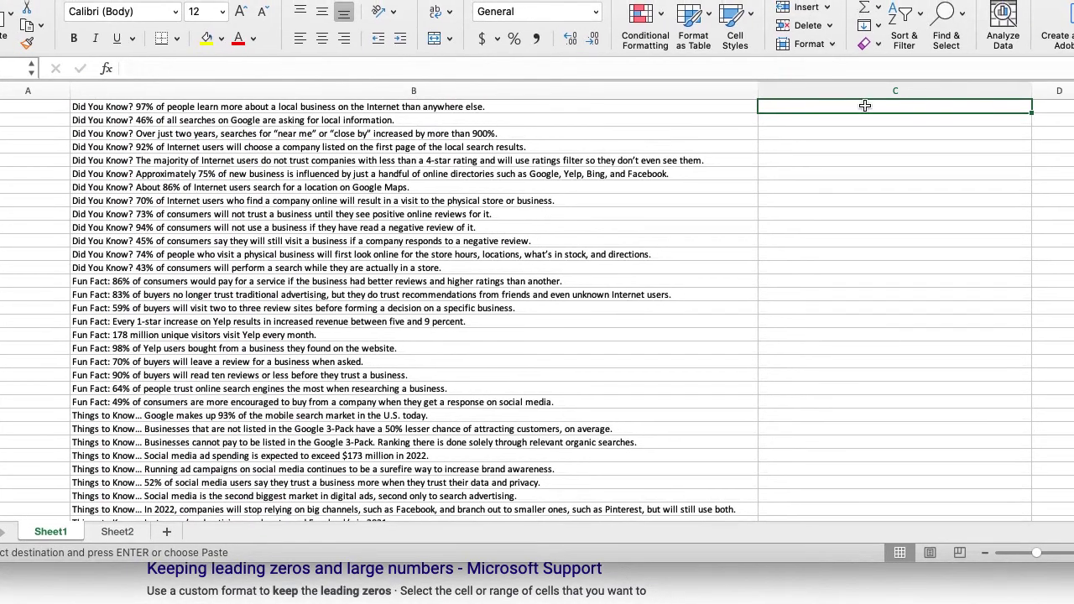
right_click(829, 110)
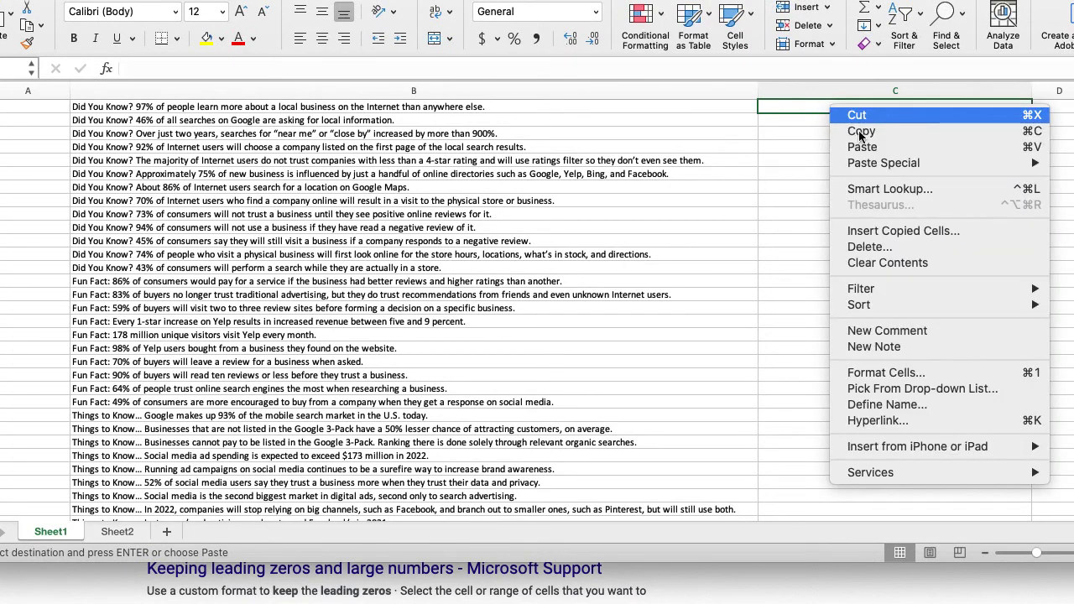
mouse_move(883, 166)
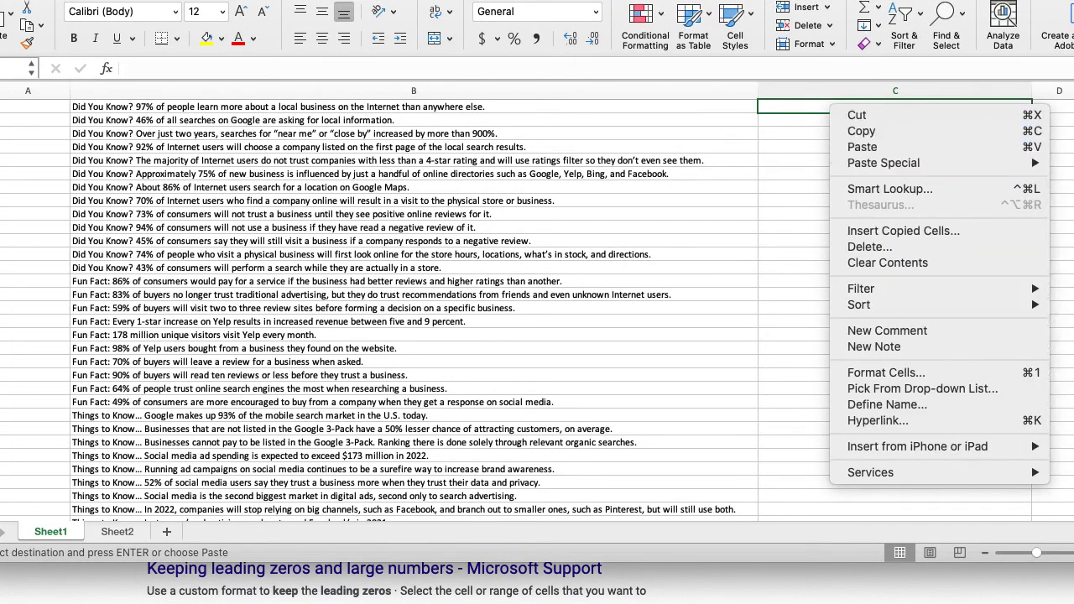
key(Escape)
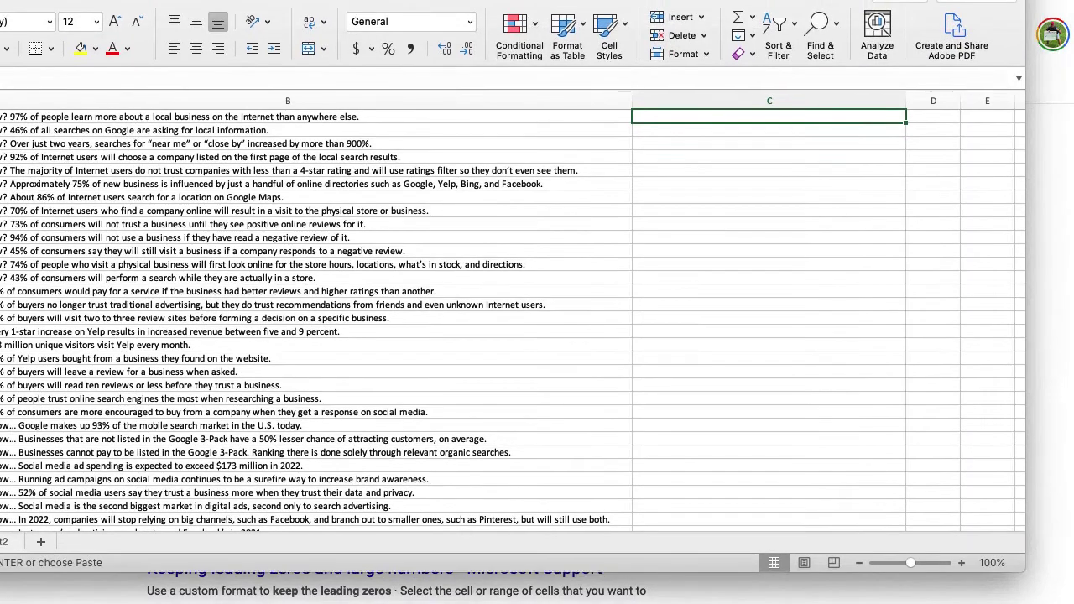
drag(738, 2, 704, 6)
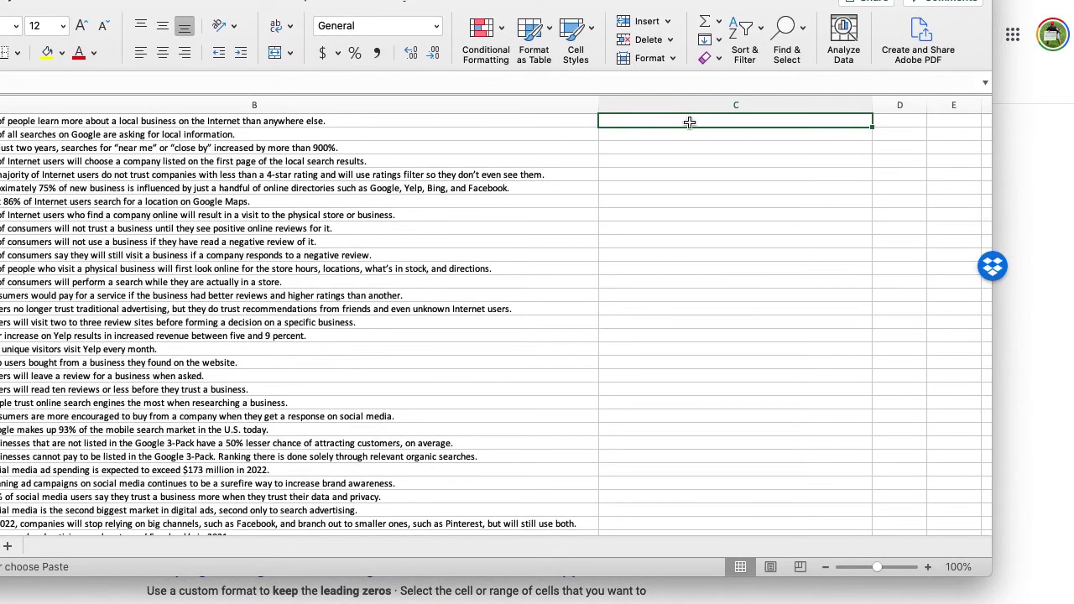
right_click(688, 123)
mouse_move(733, 178)
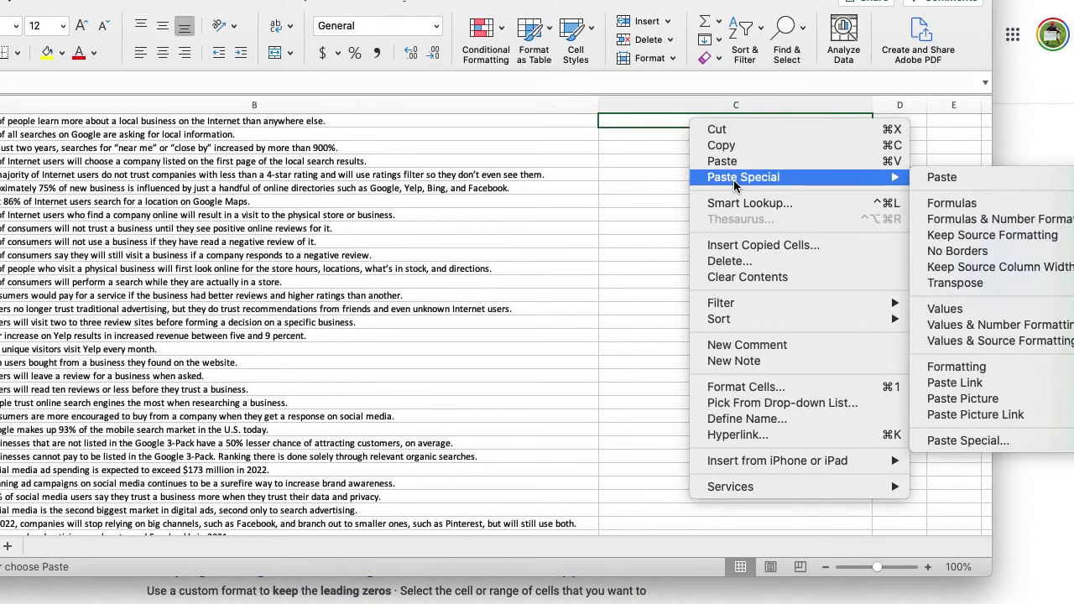
click(943, 310)
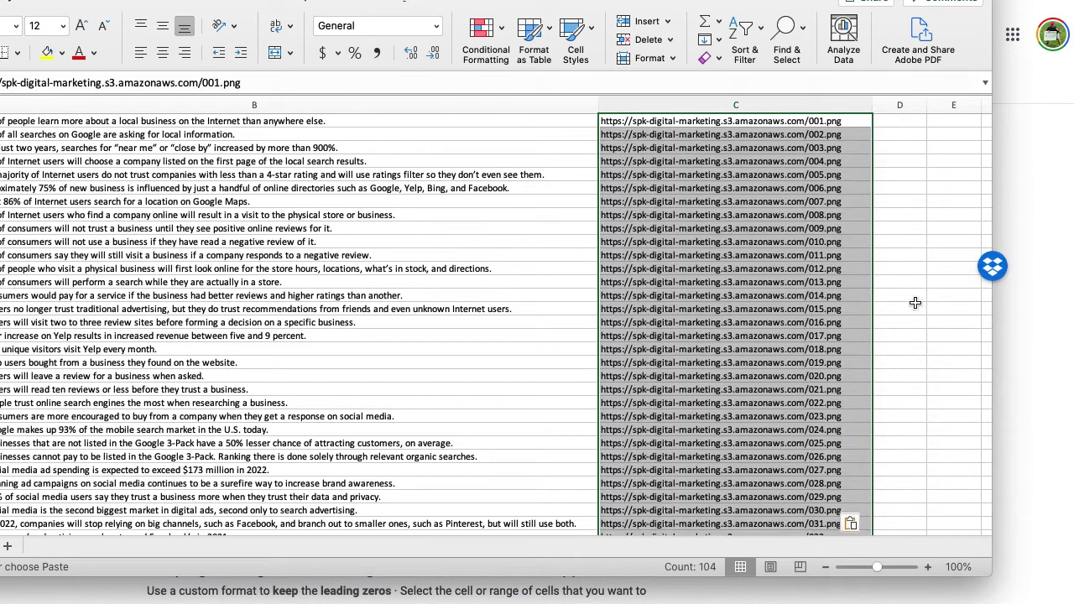
scroll(773, 195, down, 20)
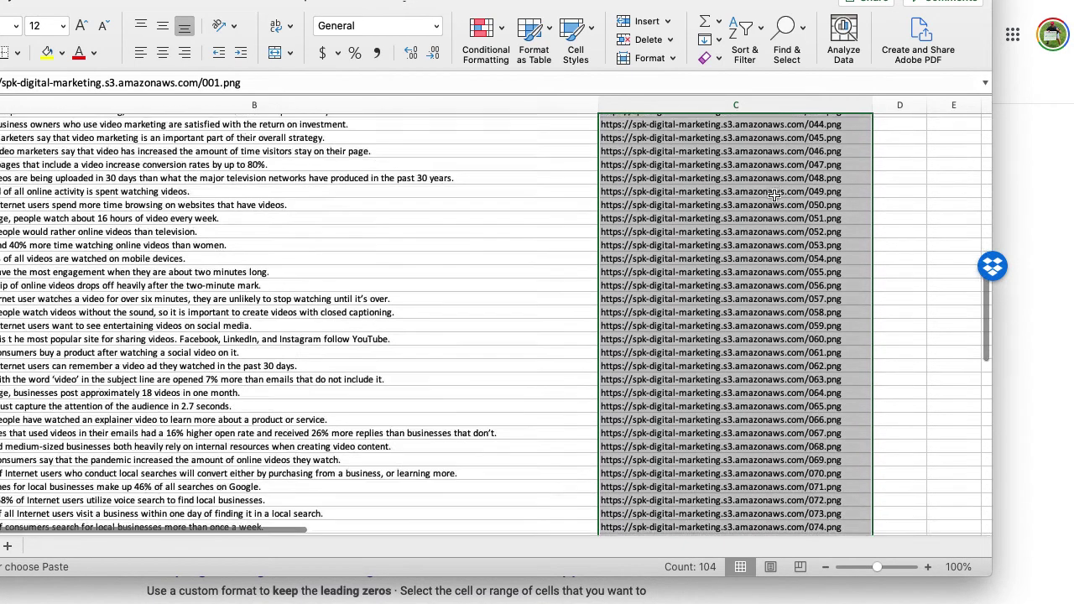
scroll(773, 197, up, 20)
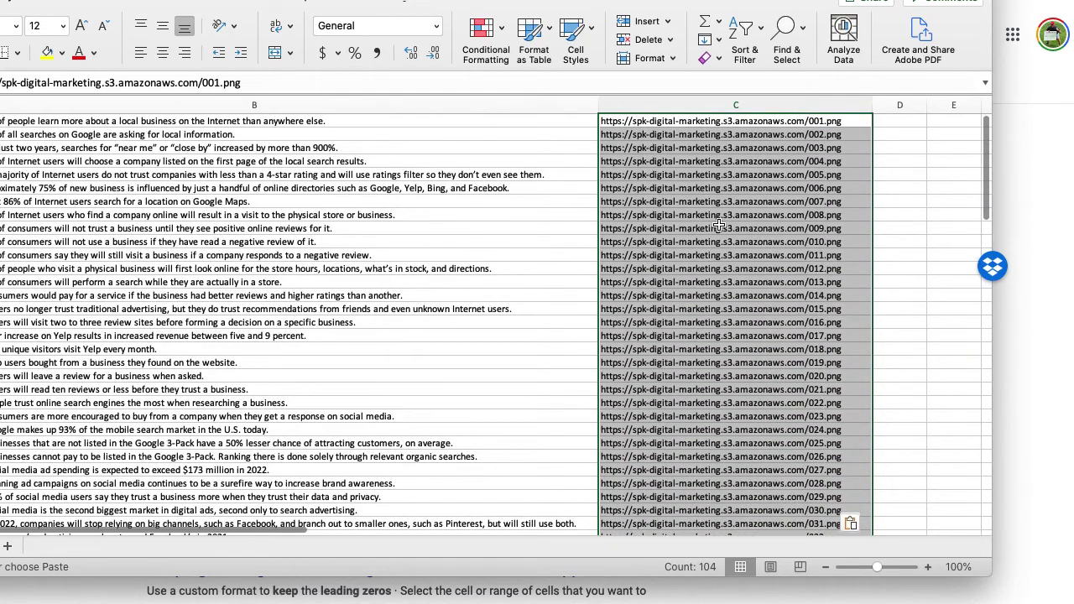
Compare the pasted URL in C9 on Sheet1 with the formula in E9 on Sheet2, and end back on Sheet1 with copy mode cleared.
click(718, 225)
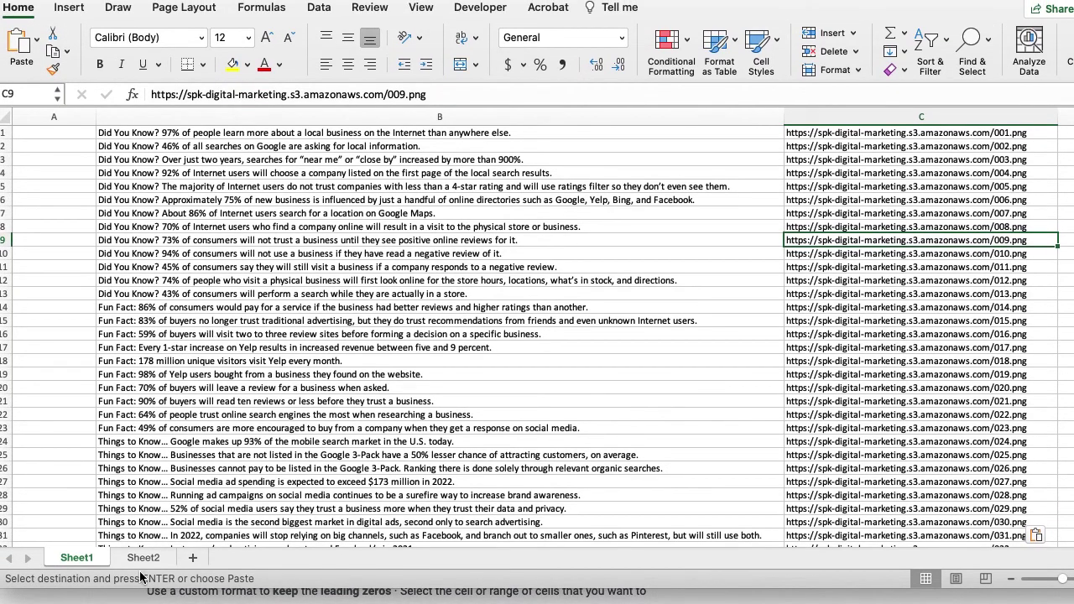
click(140, 558)
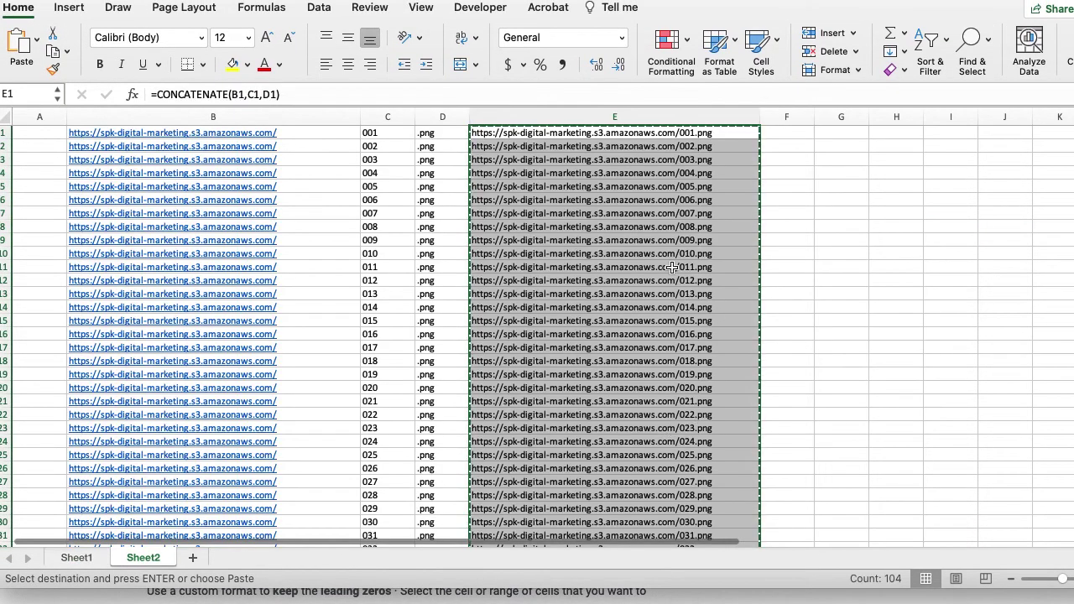
click(659, 242)
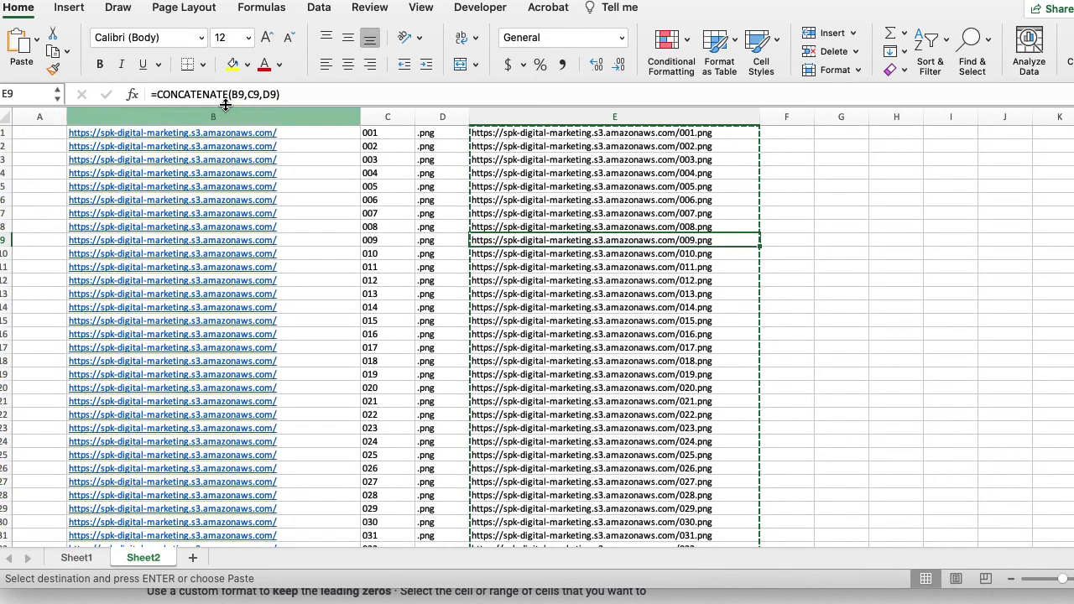
click(787, 240)
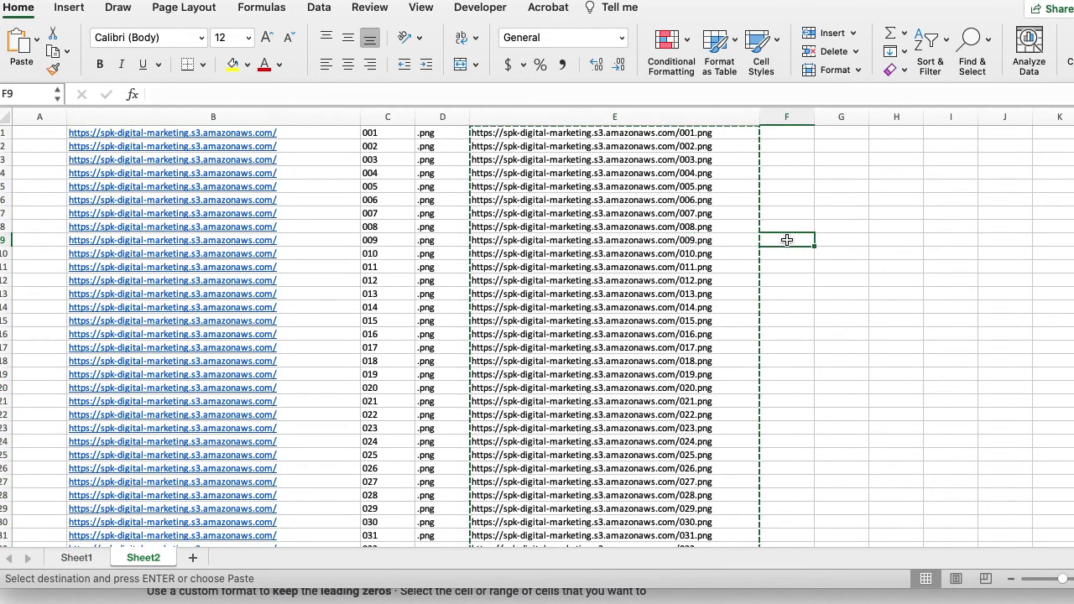
click(76, 558)
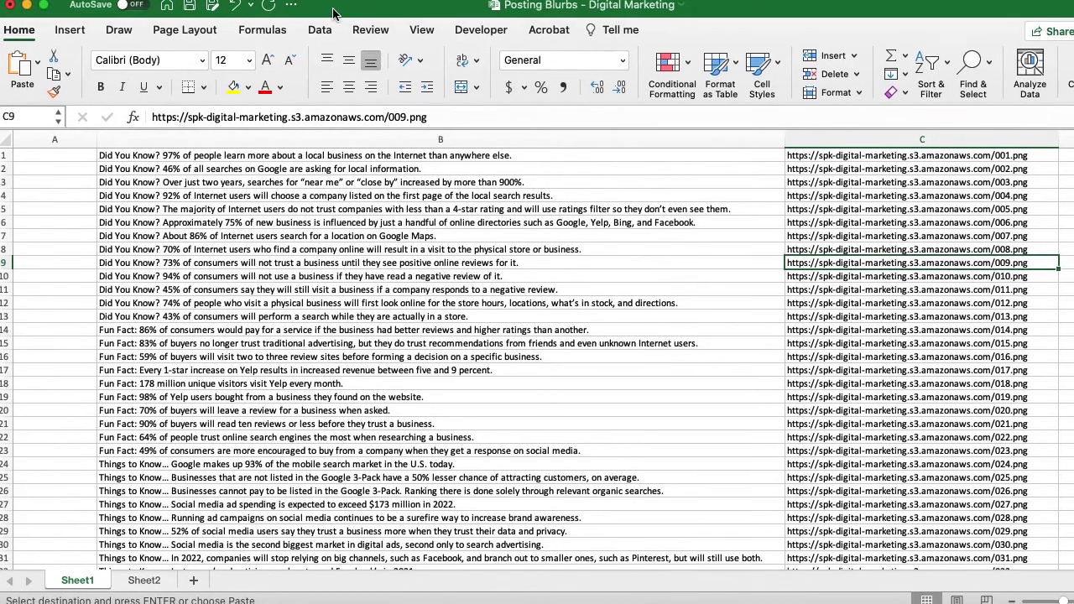
key(Escape)
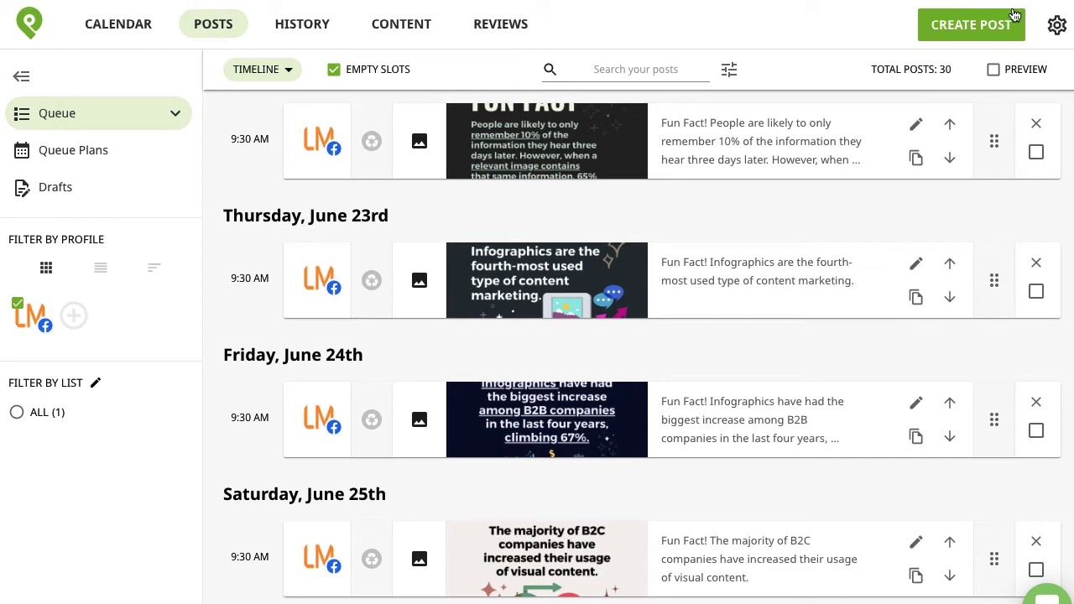
Check where the existing queued posts end and open the bulk upload form for Laughlin Marketing.
scroll(685, 228, down, 1)
scroll(685, 228, down, 20)
scroll(683, 225, up, 8)
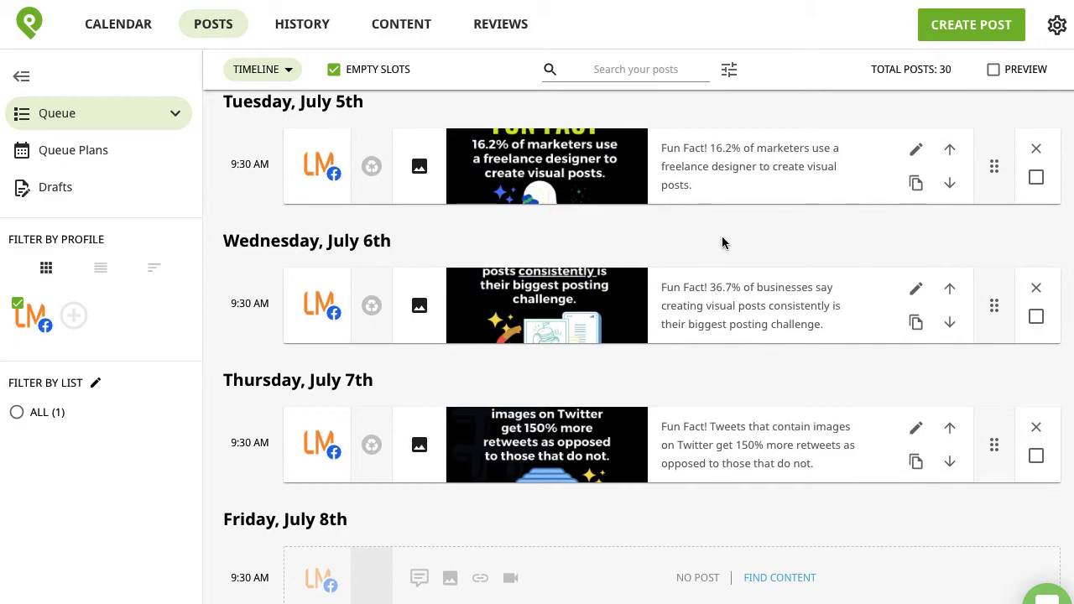
scroll(721, 238, up, 20)
click(971, 27)
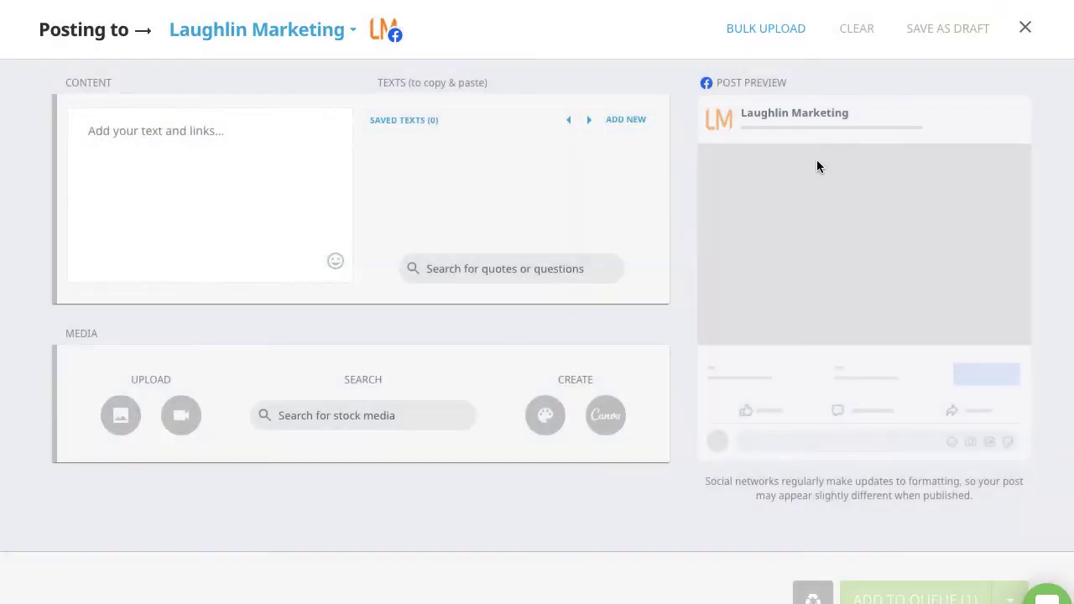
click(748, 36)
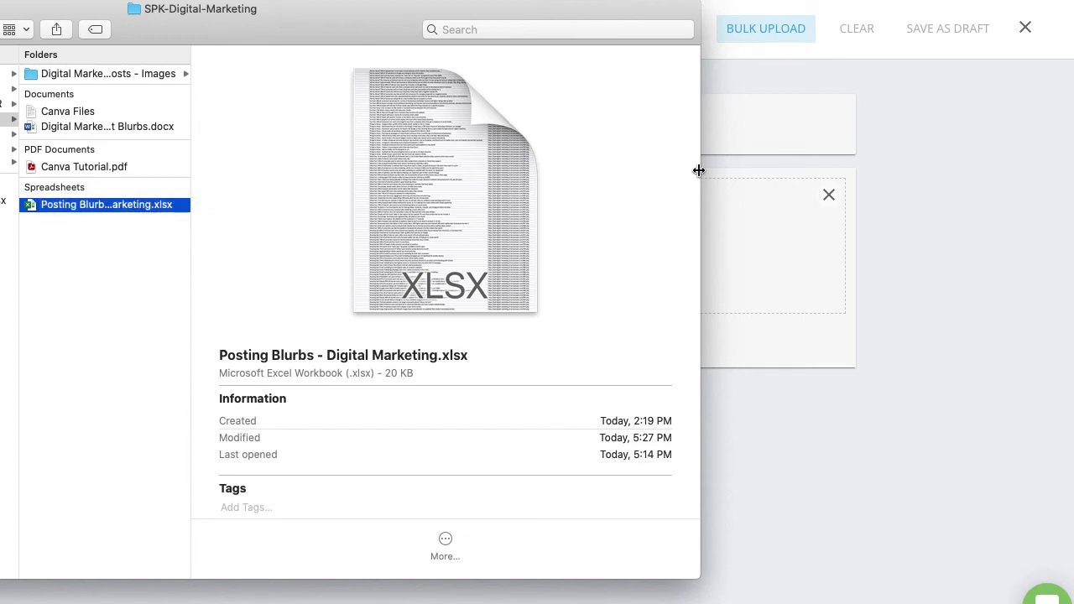
Add Posting Blurbs - Digital Marketing.xlsx from the SPK-Digital-Marketing folder to the form and bulk upload its posts.
drag(698, 170, 575, 173)
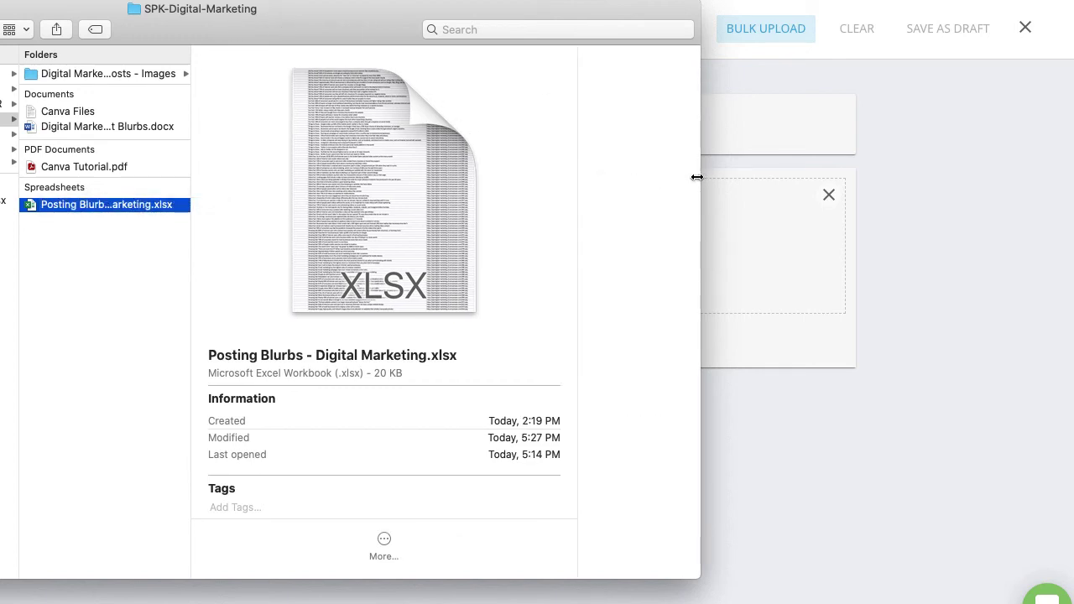
drag(696, 177, 422, 179)
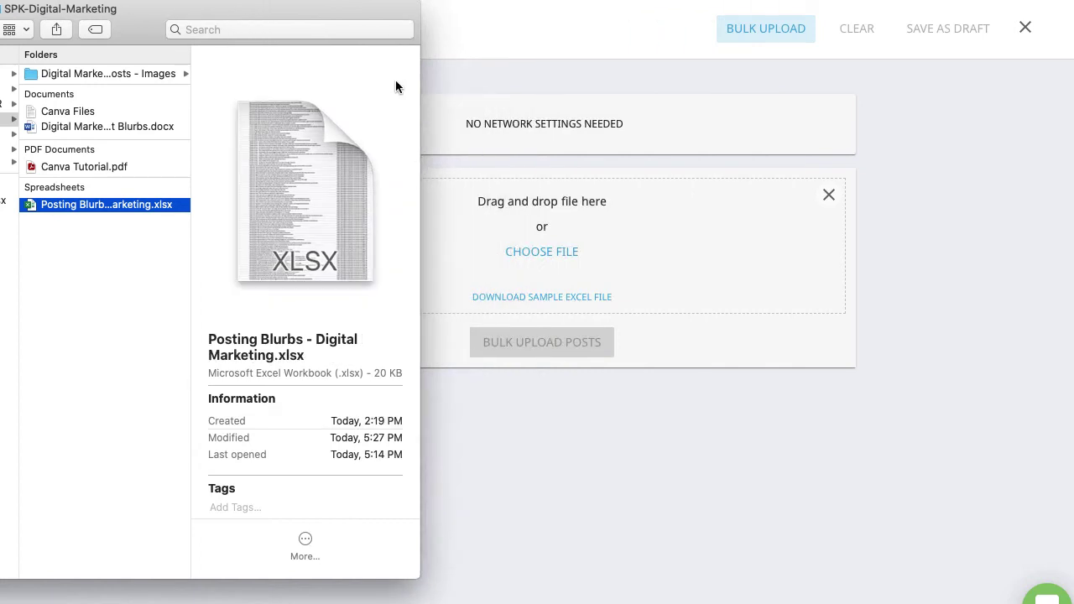
drag(31, 210, 520, 219)
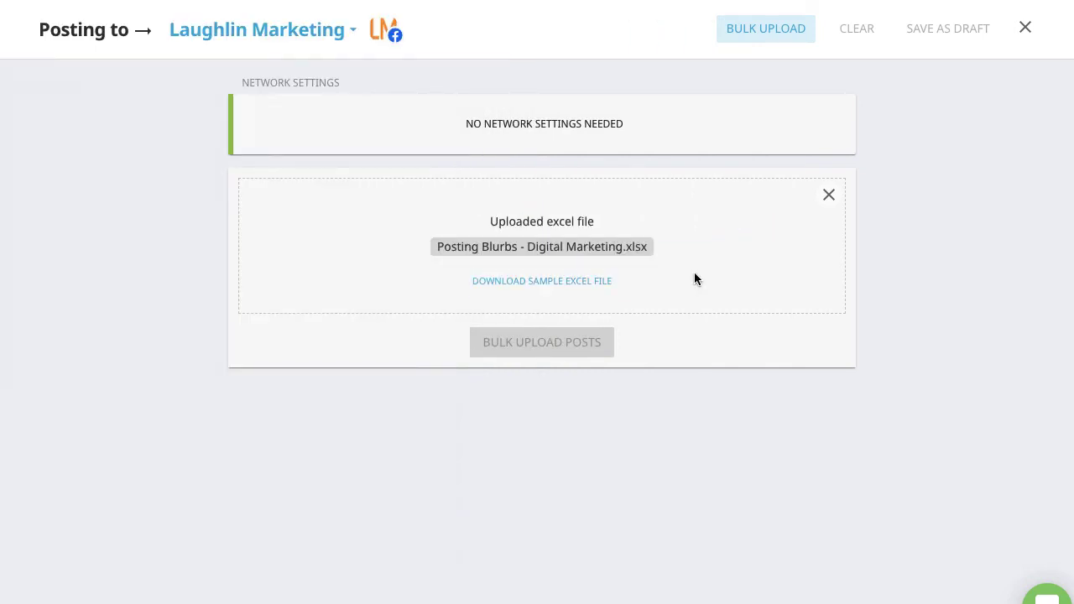
click(531, 350)
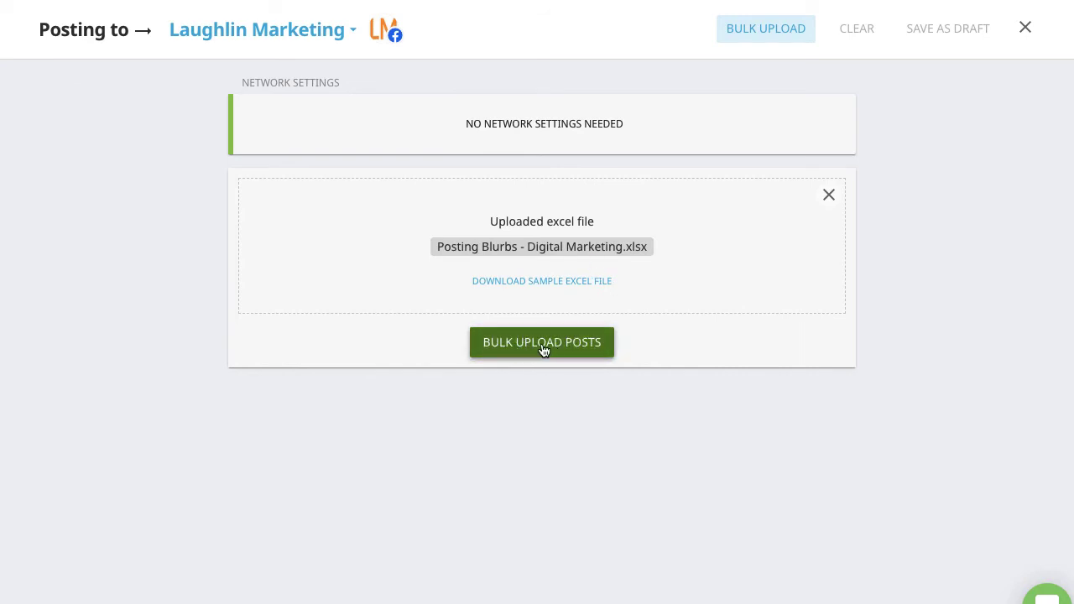
click(542, 350)
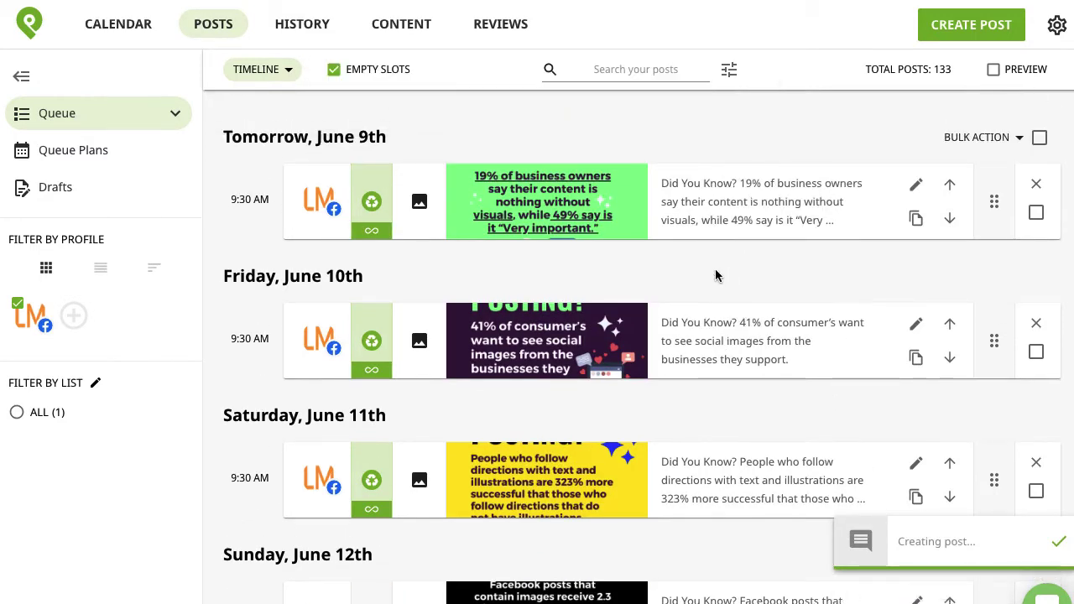
Look through the queue from June into mid-July to examine the newly uploaded posts following the existing ones.
scroll(708, 270, down, 20)
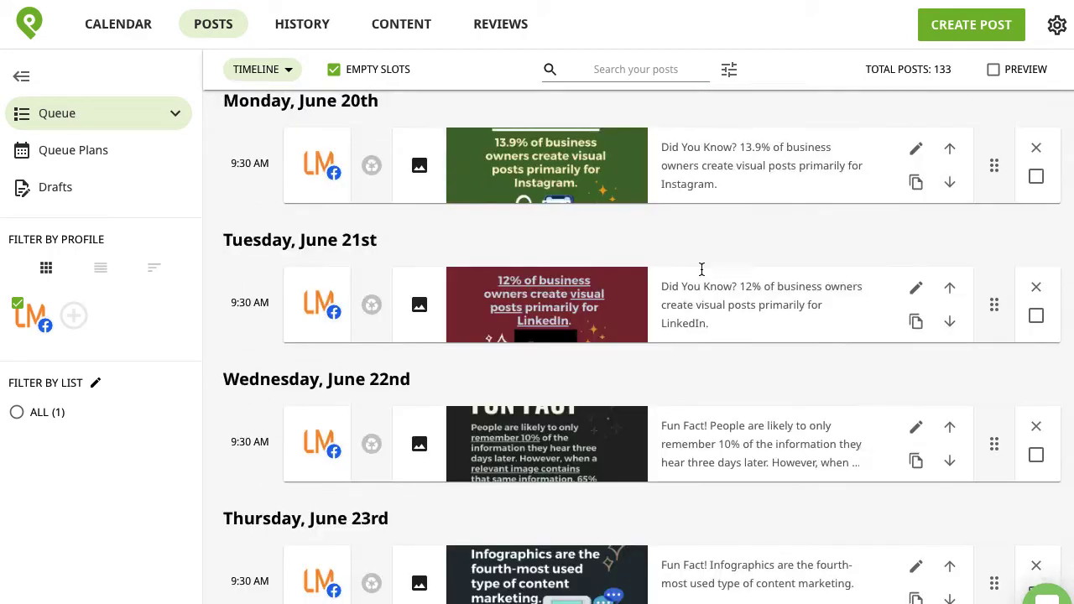
scroll(701, 270, down, 10)
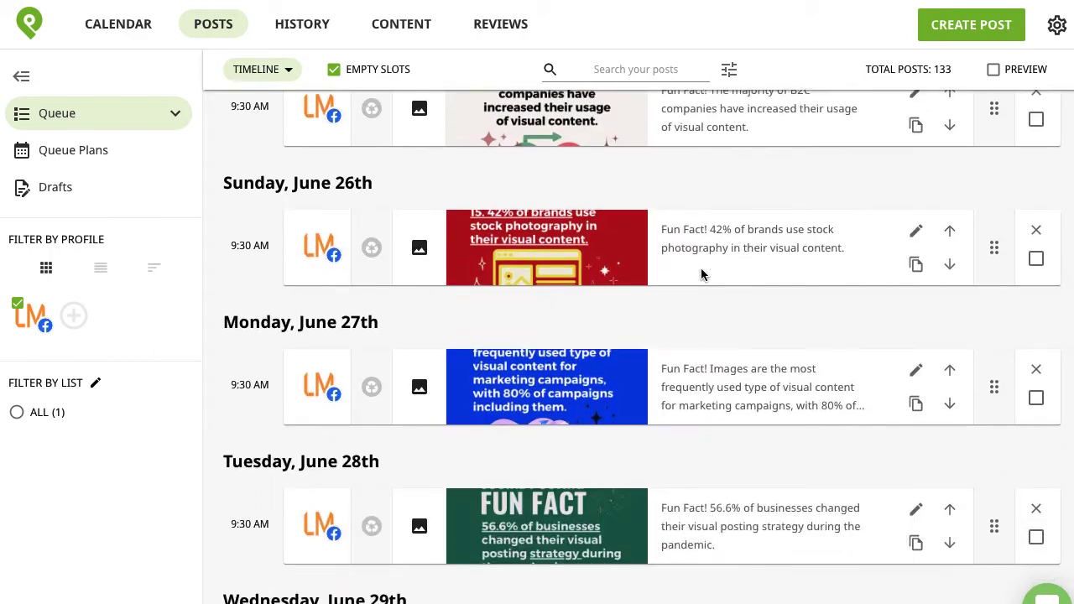
scroll(701, 273, down, 10)
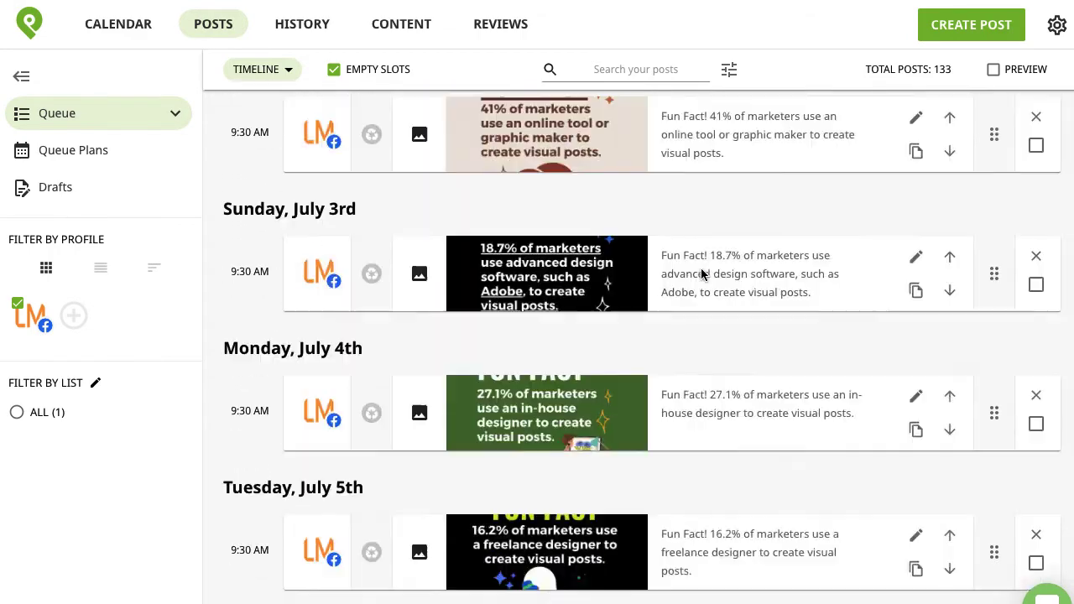
scroll(701, 270, down, 8)
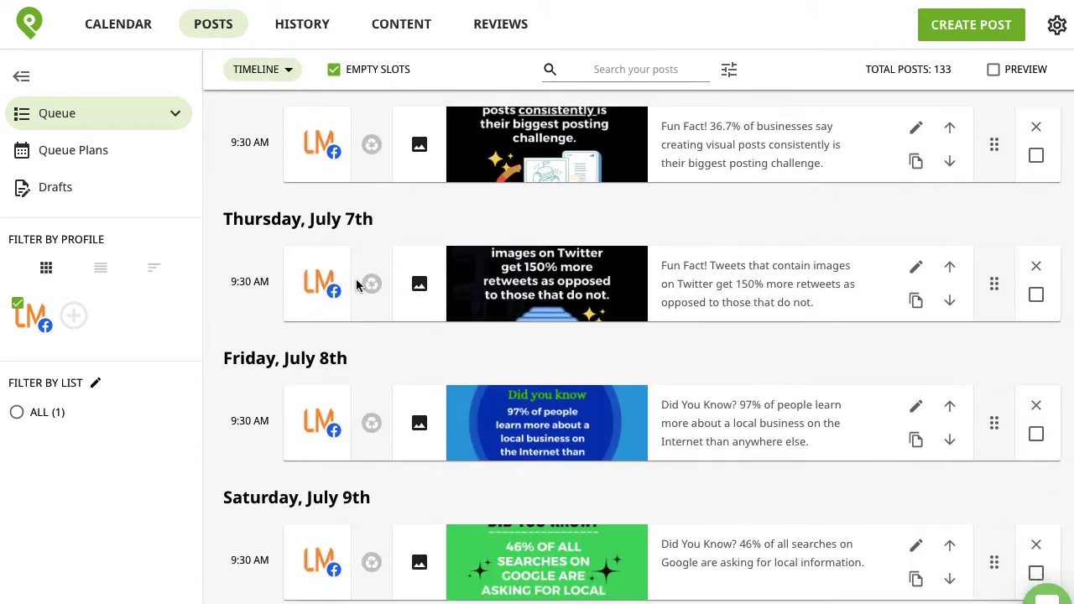
scroll(624, 378, down, 3)
scroll(615, 378, down, 3)
scroll(616, 379, down, 6)
scroll(619, 379, down, 5)
scroll(618, 379, down, 5)
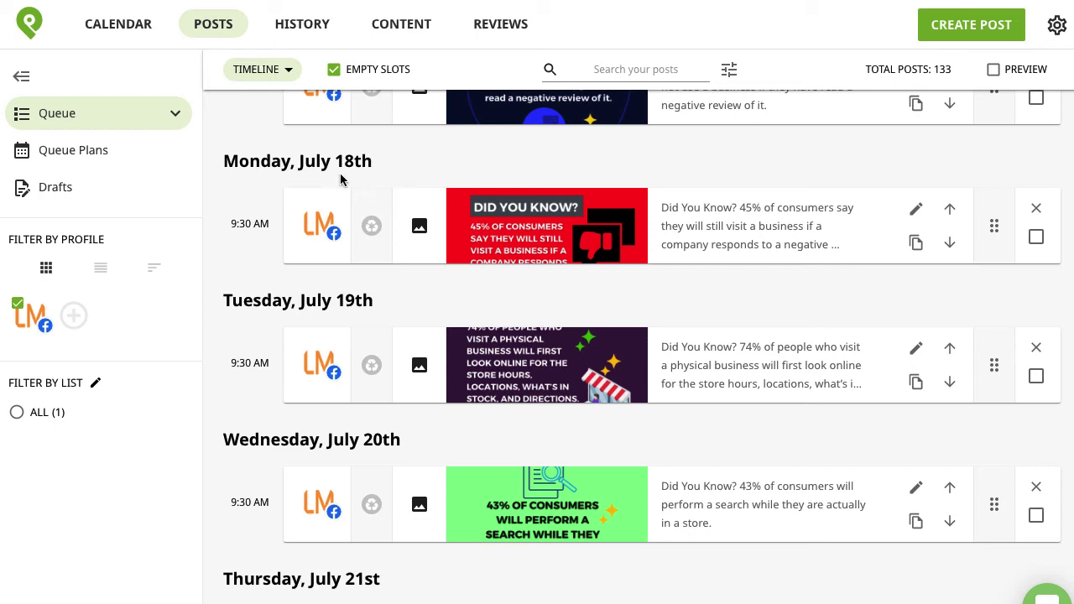
Examine the scheduled posting times and the blurb and image pairings of the mid-July posts.
drag(232, 225, 271, 228)
click(256, 231)
scroll(262, 251, down, 3)
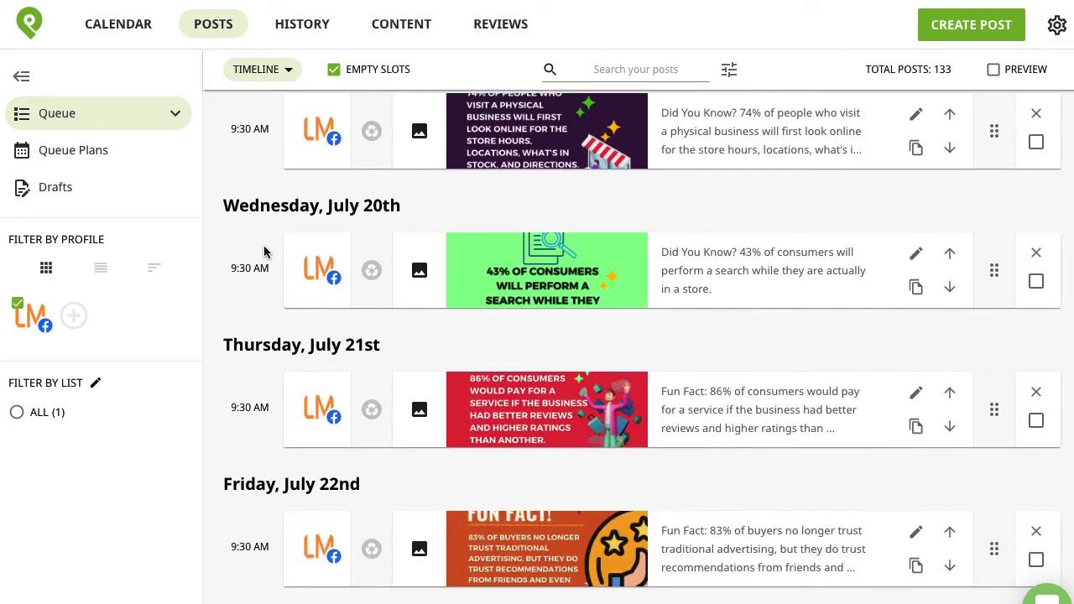
scroll(263, 252, down, 2)
scroll(264, 248, up, 8)
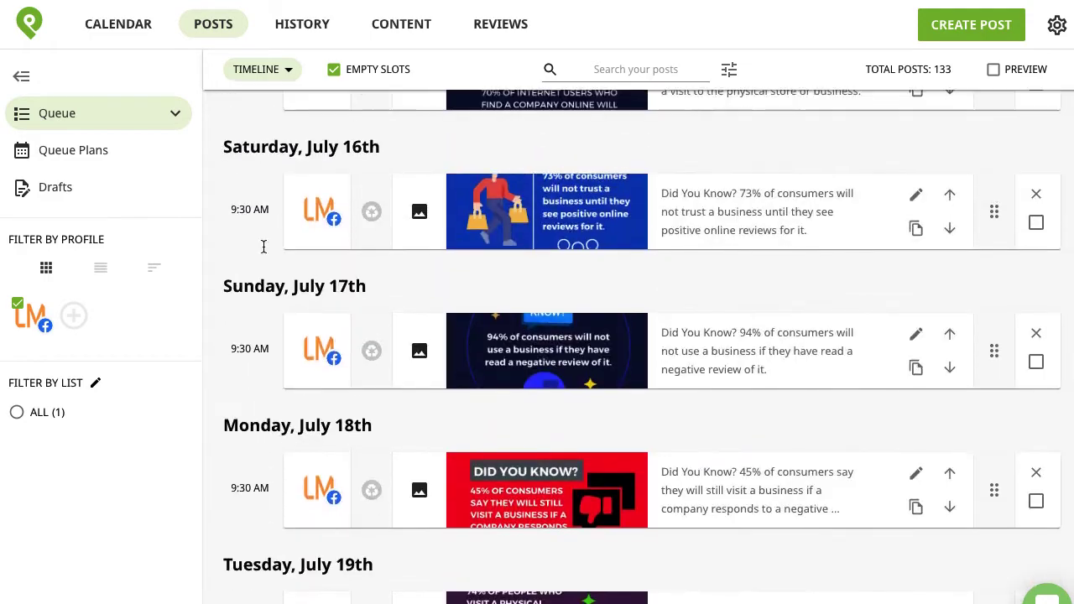
scroll(264, 246, up, 10)
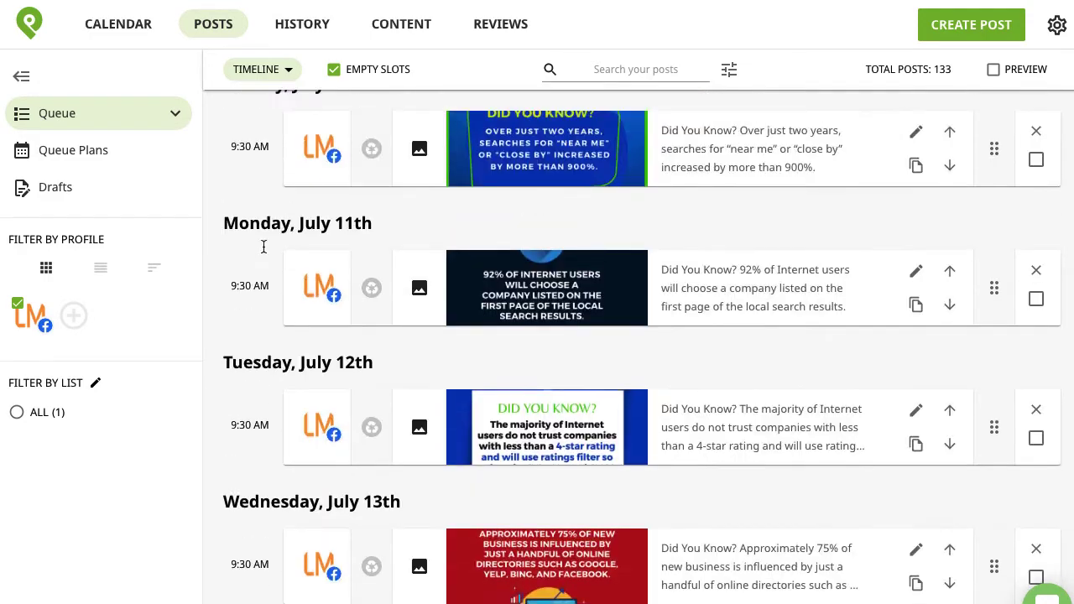
scroll(264, 247, up, 1)
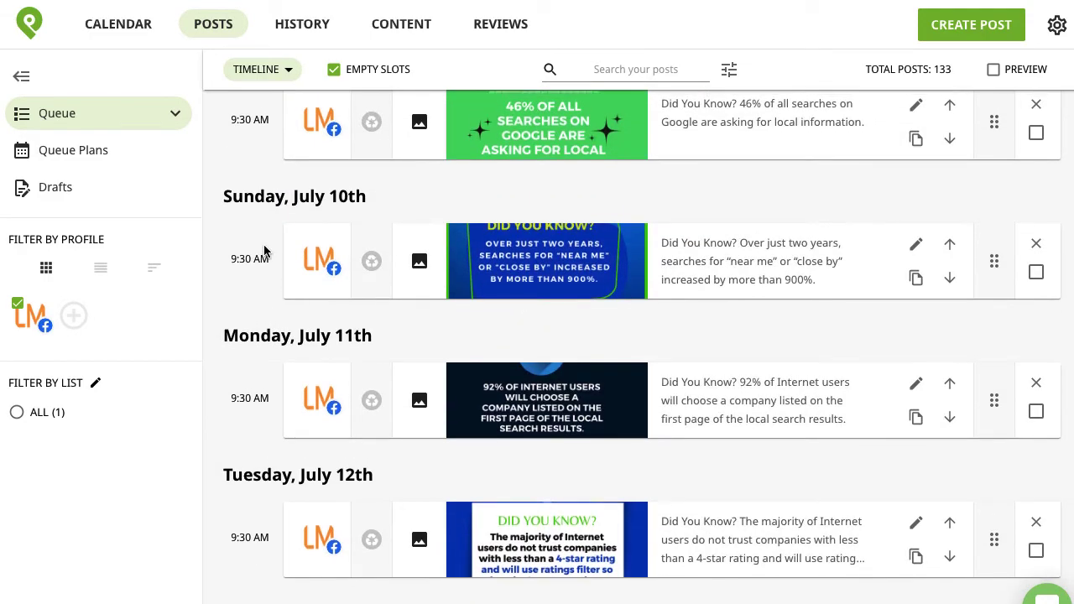
Look through the queue from late July to its last scheduled post and check that post's recycle setting.
scroll(264, 250, down, 20)
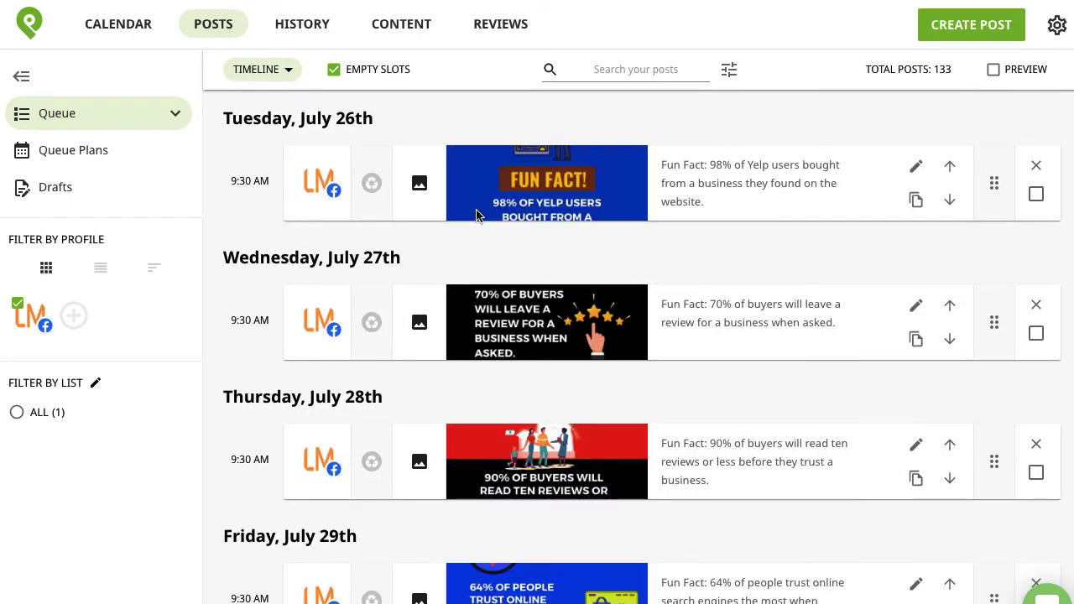
scroll(474, 213, down, 20)
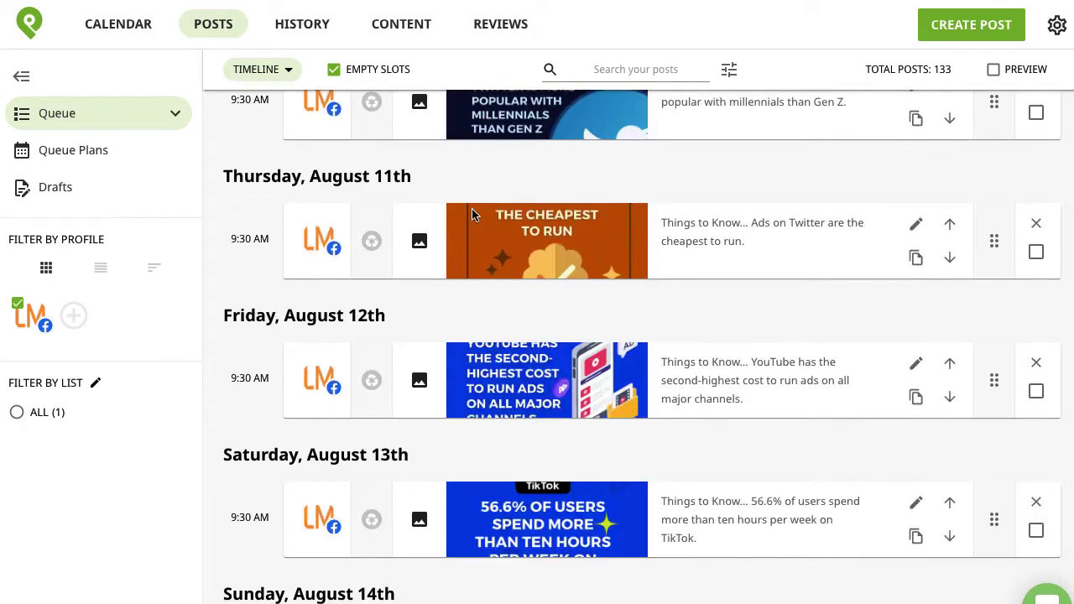
scroll(472, 213, down, 20)
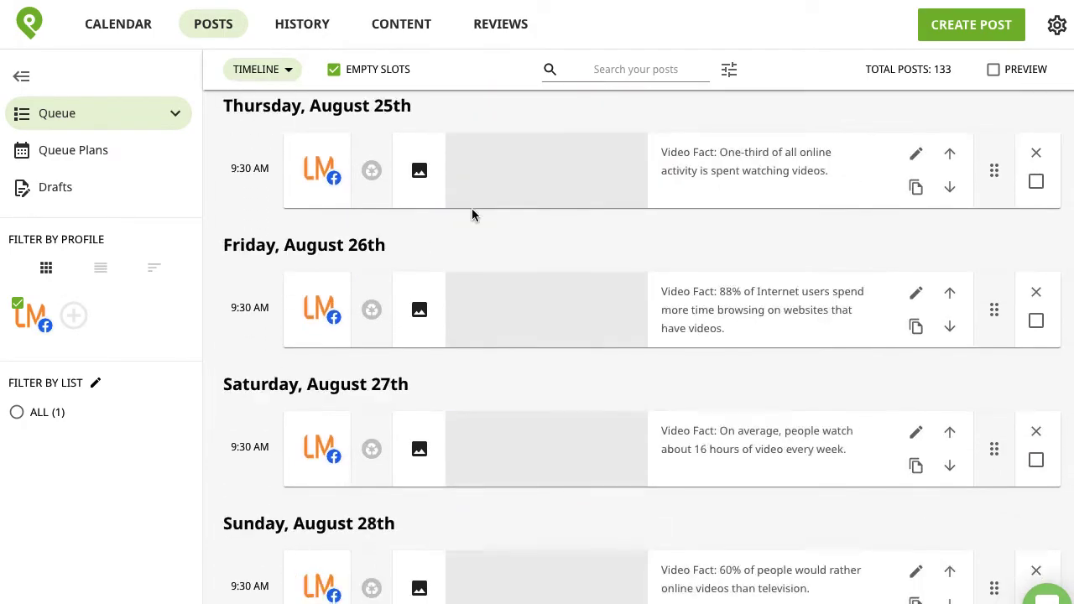
scroll(468, 277, down, 20)
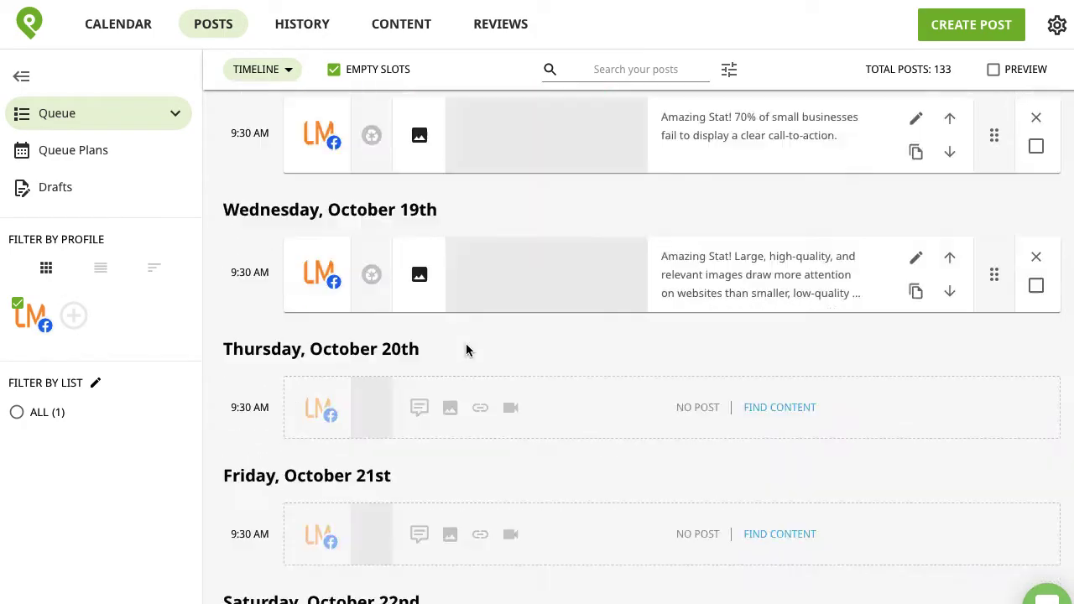
scroll(465, 350, down, 4)
scroll(472, 347, up, 6)
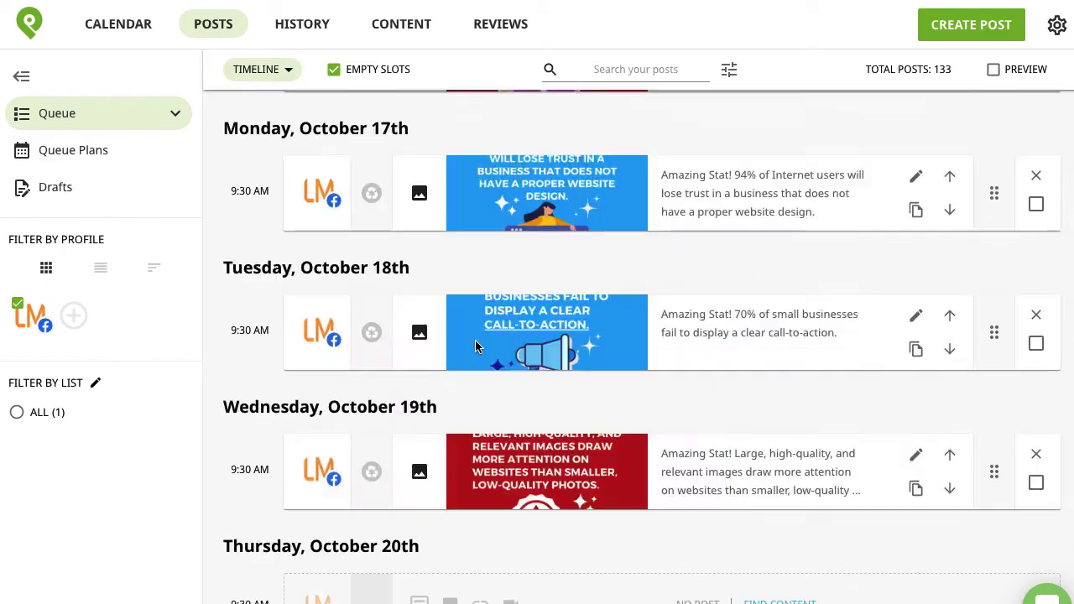
scroll(475, 347, down, 1)
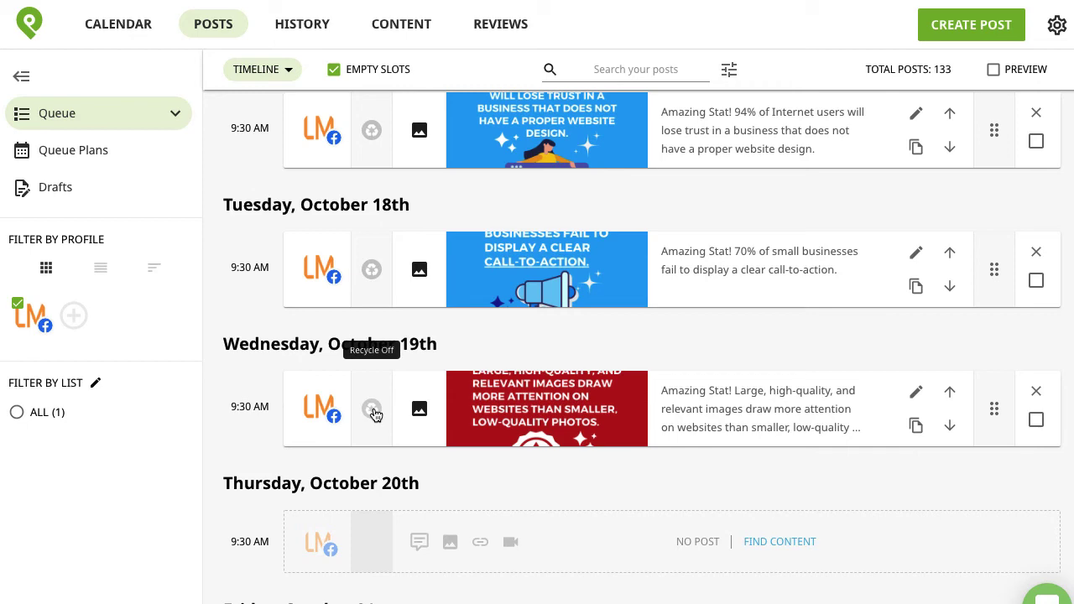
Review the October and September queued posts backwards, comparing each image with its blurb.
scroll(681, 279, up, 8)
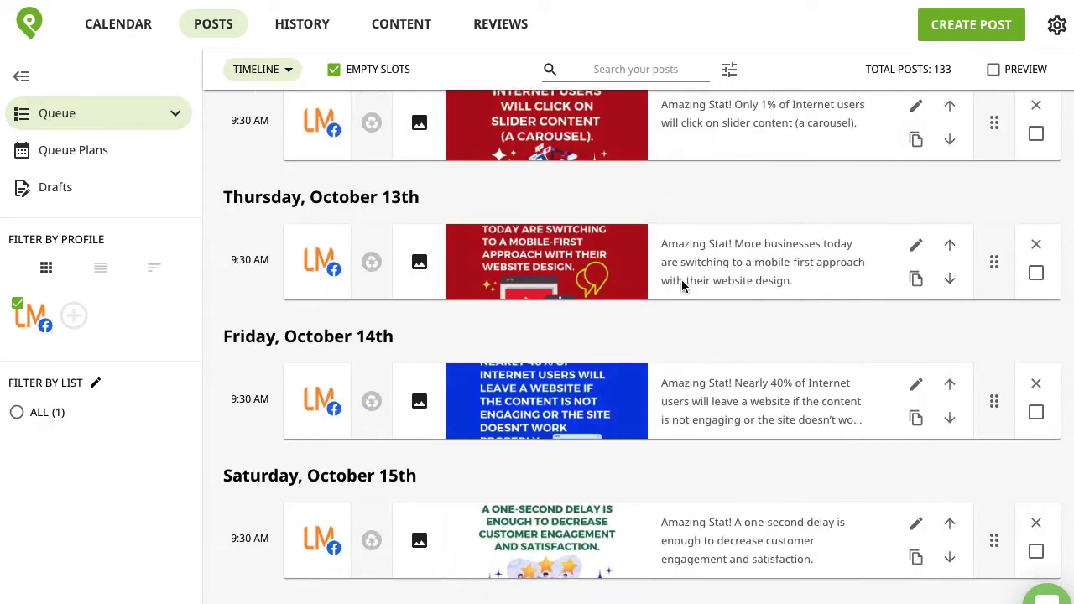
scroll(680, 281, up, 8)
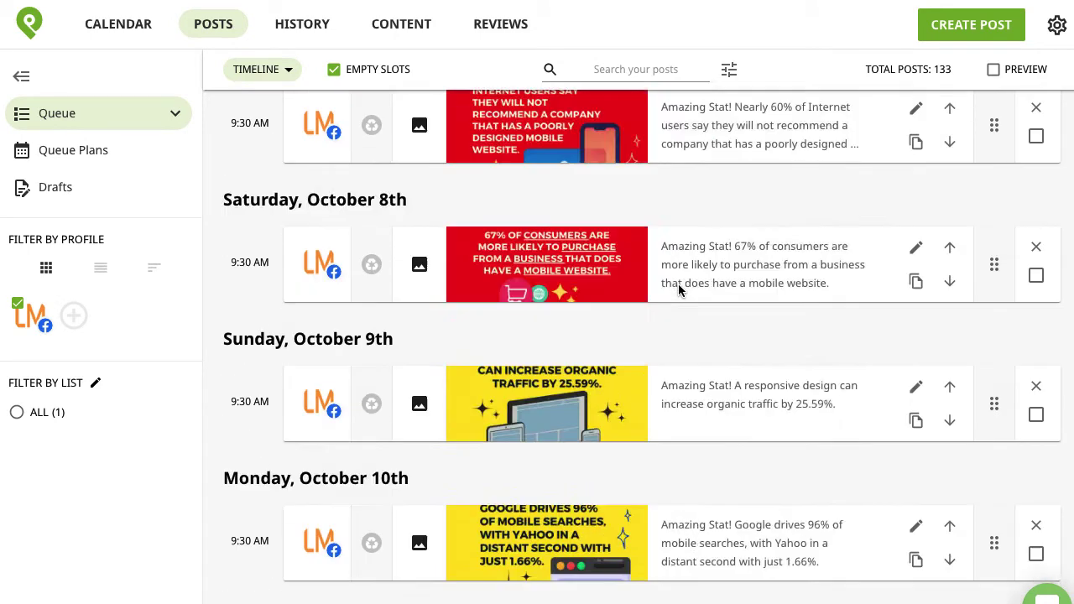
scroll(679, 290, up, 2)
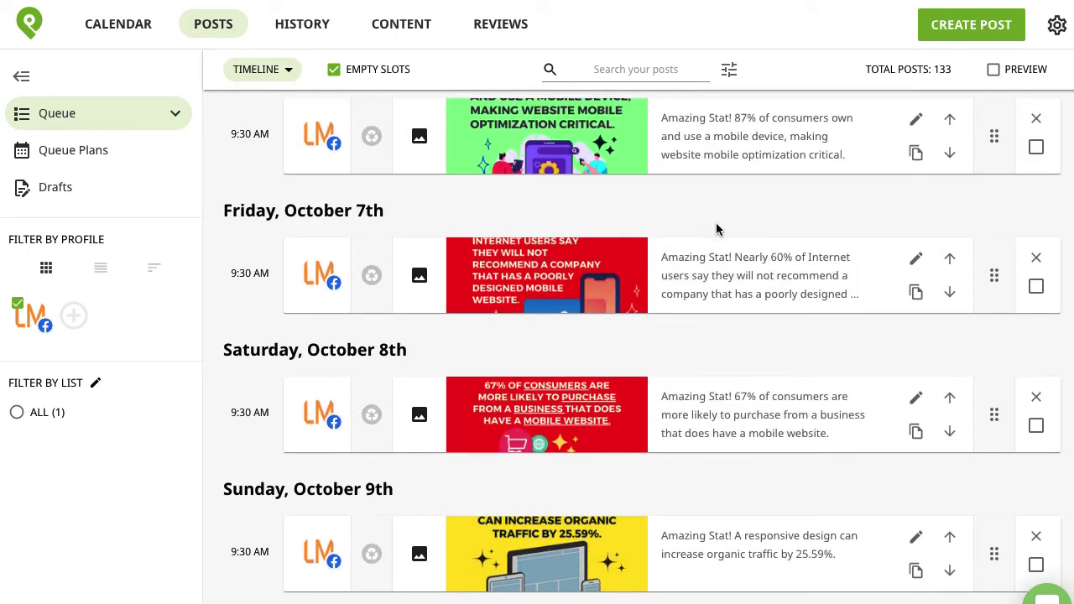
scroll(713, 227, up, 1)
scroll(713, 228, up, 10)
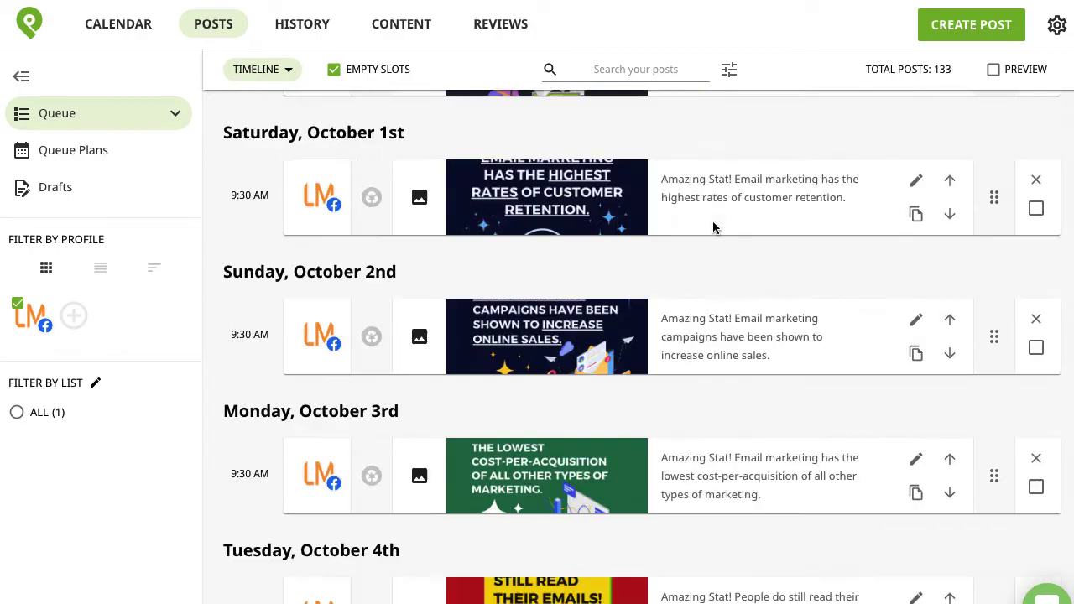
scroll(713, 224, up, 15)
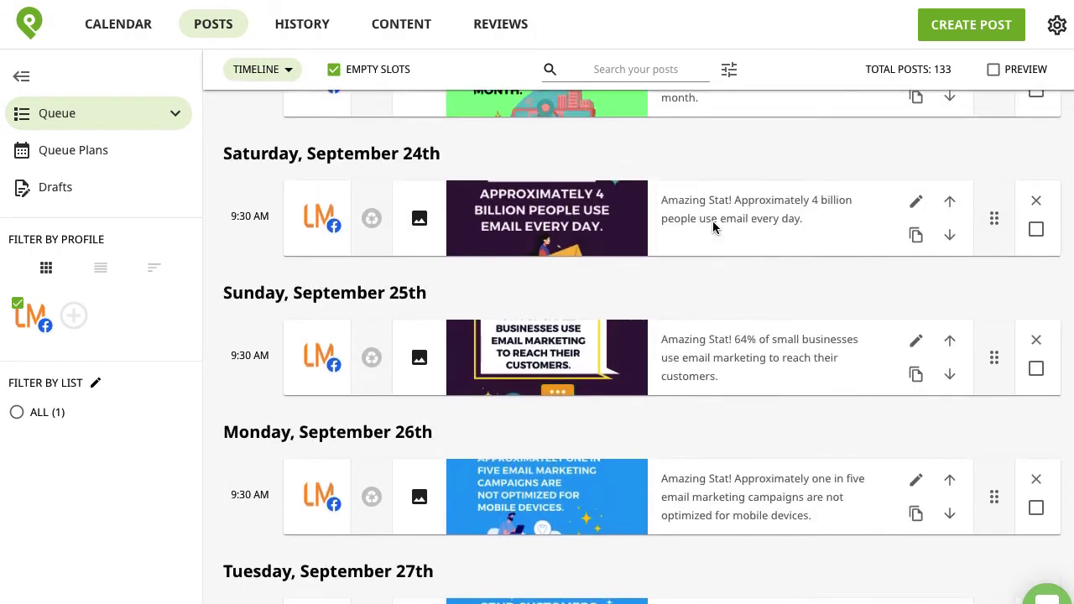
scroll(713, 222, up, 5)
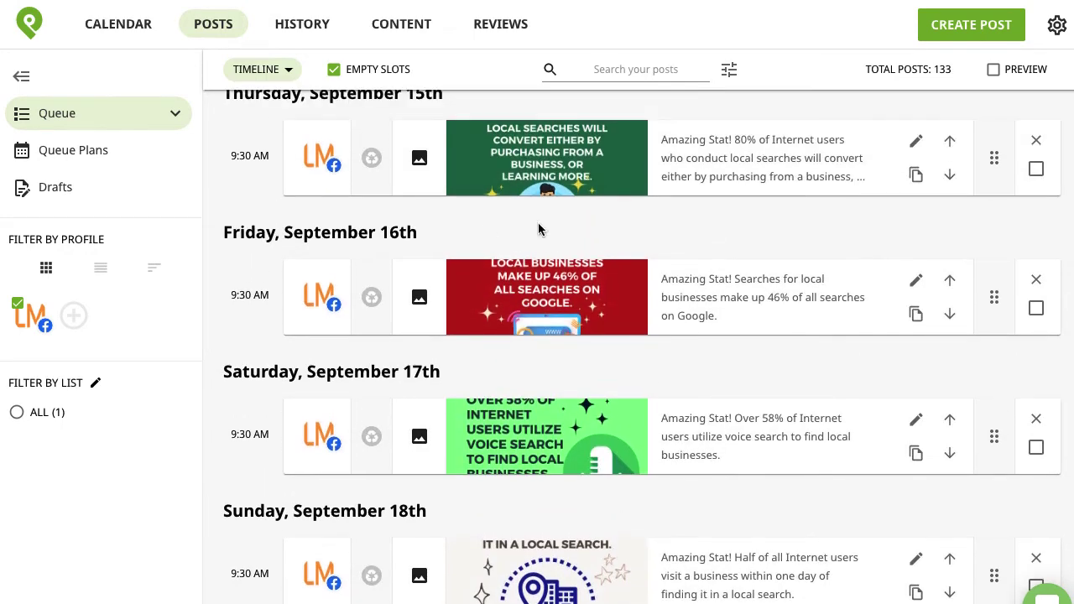
scroll(718, 249, up, 1)
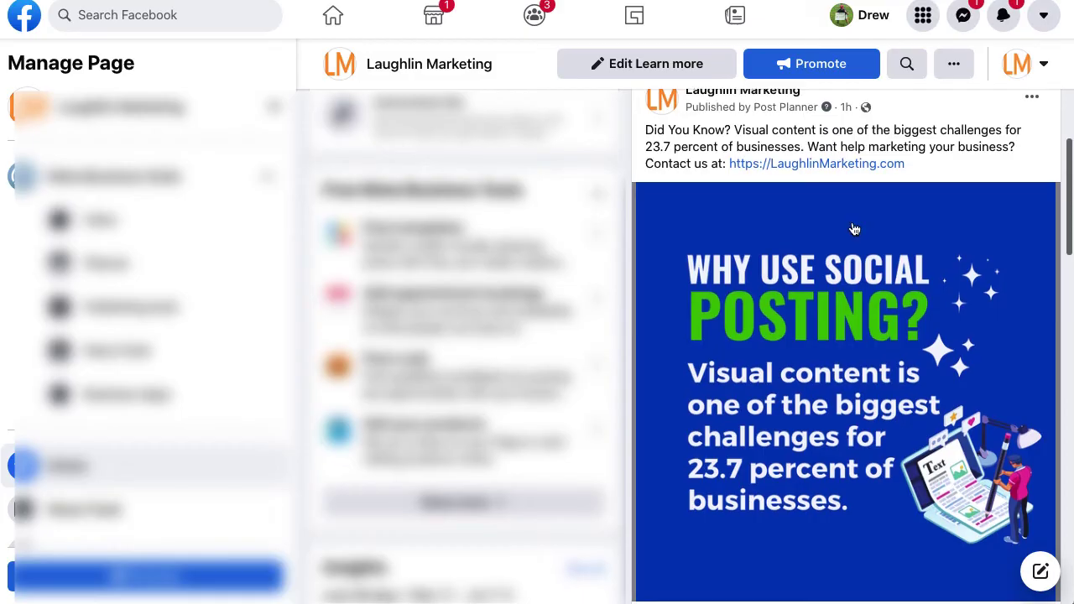
Switch to the Laughlin Marketing Facebook page and examine the text, link and image of the published visual content post.
scroll(850, 227, up, 1)
scroll(856, 186, down, 1)
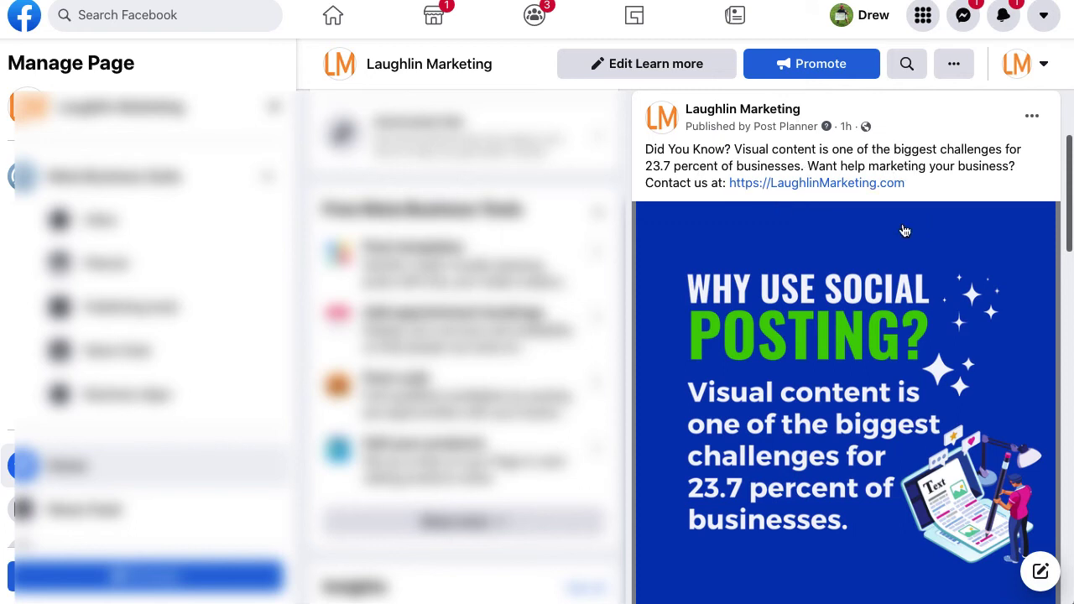
scroll(904, 230, down, 1)
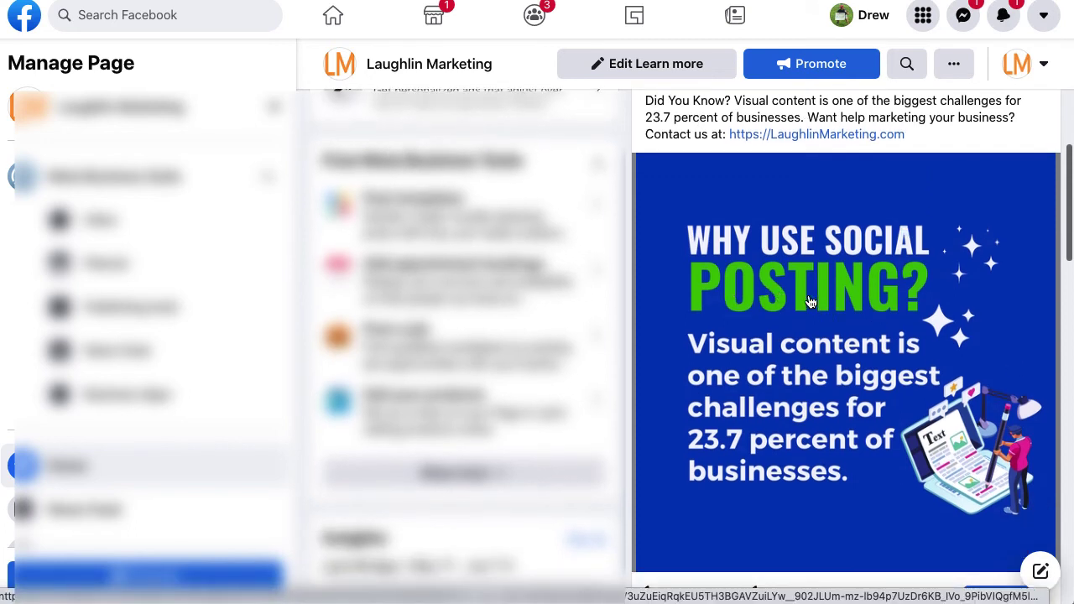
scroll(788, 285, up, 1)
scroll(788, 285, up, 1)
scroll(788, 285, down, 1)
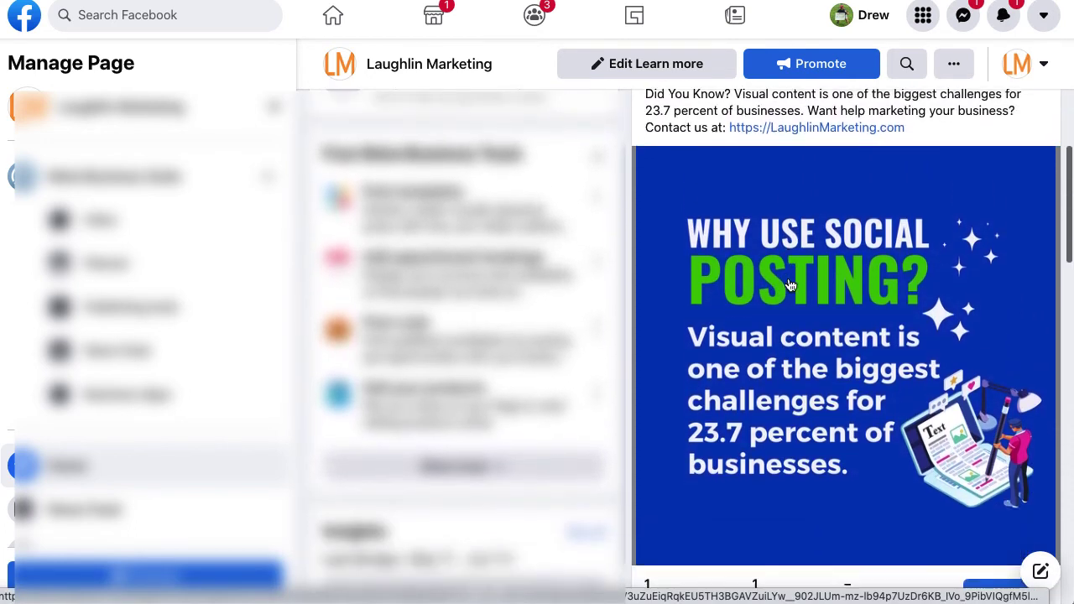
scroll(789, 285, up, 1)
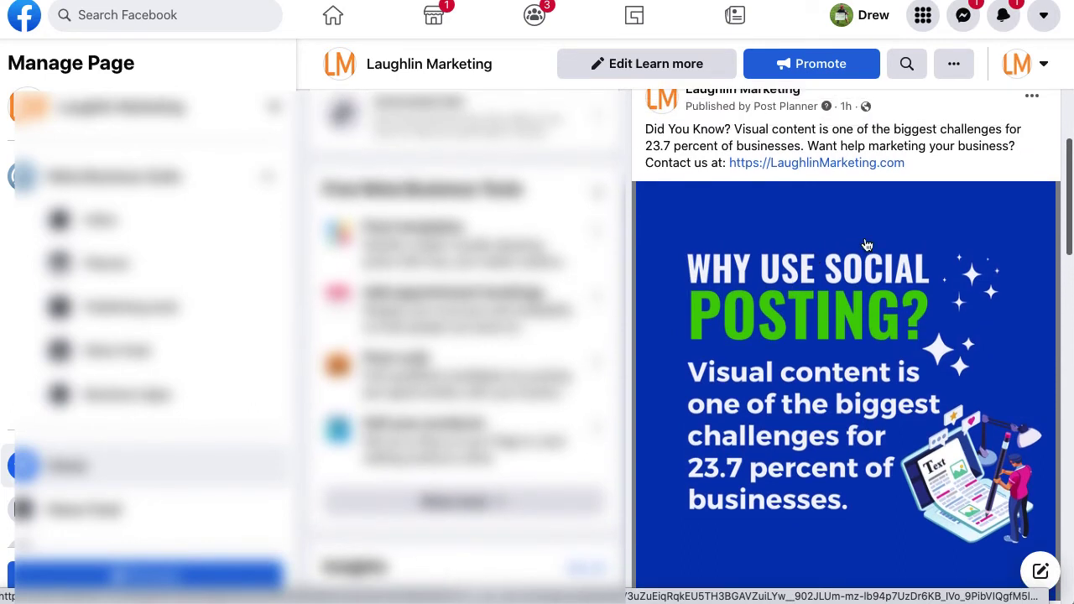
scroll(937, 222, up, 1)
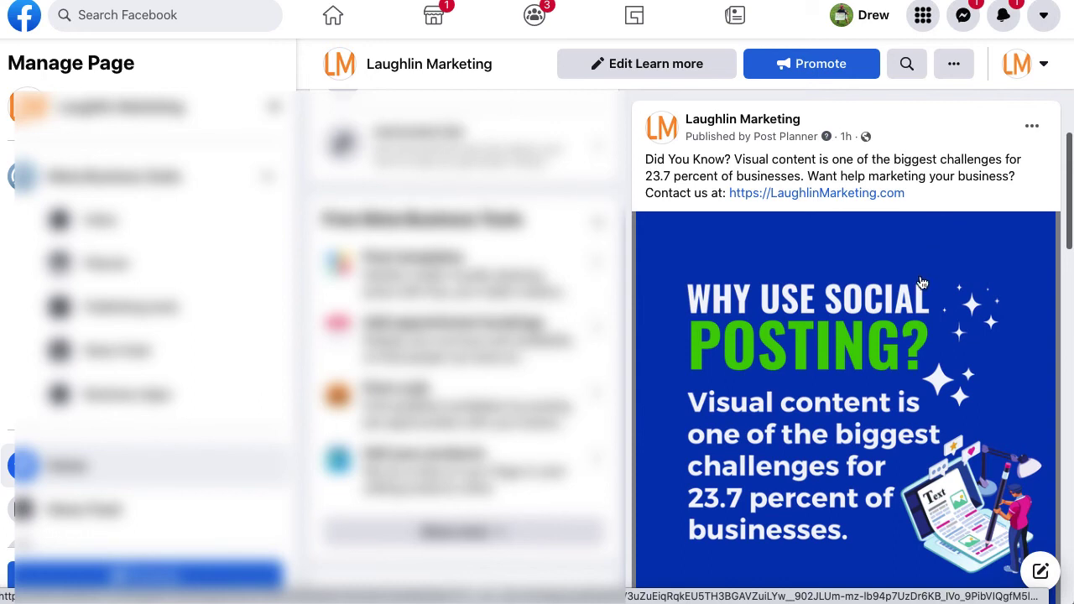
scroll(930, 270, down, 1)
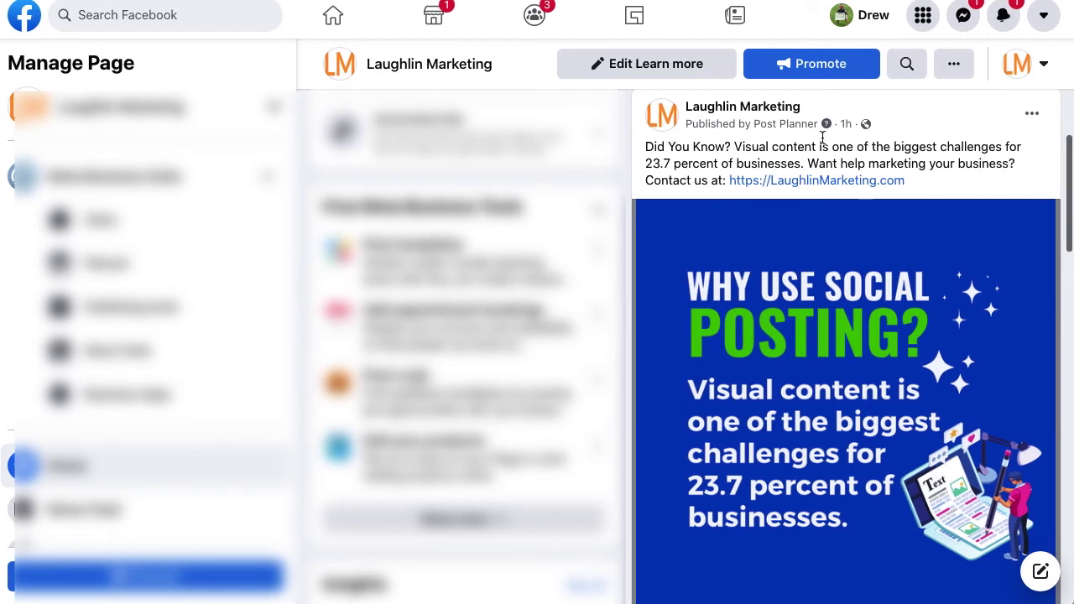
drag(646, 180, 916, 182)
click(929, 164)
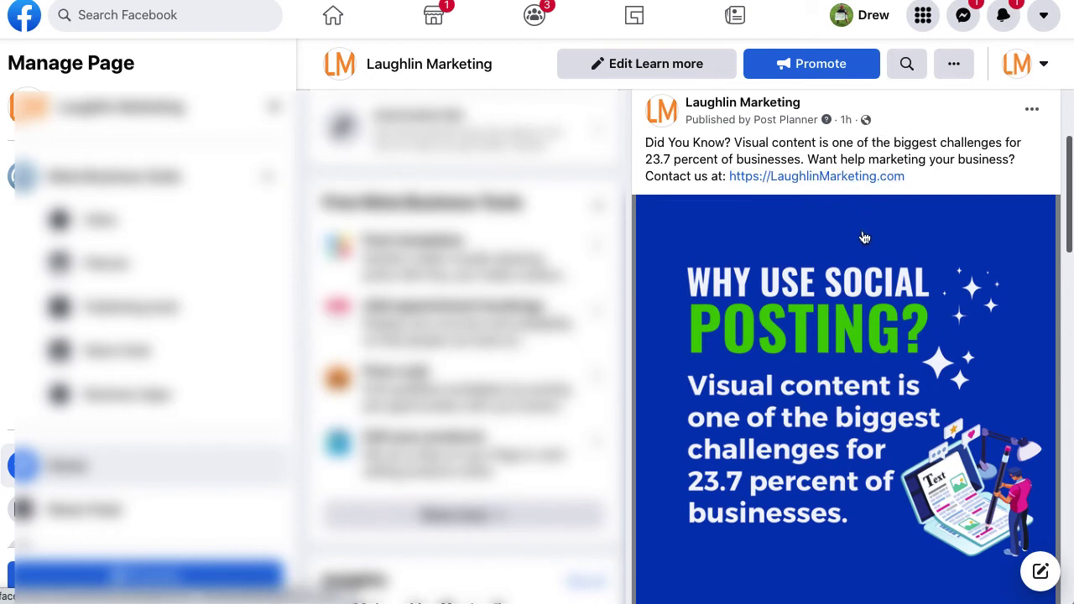
scroll(868, 251, up, 1)
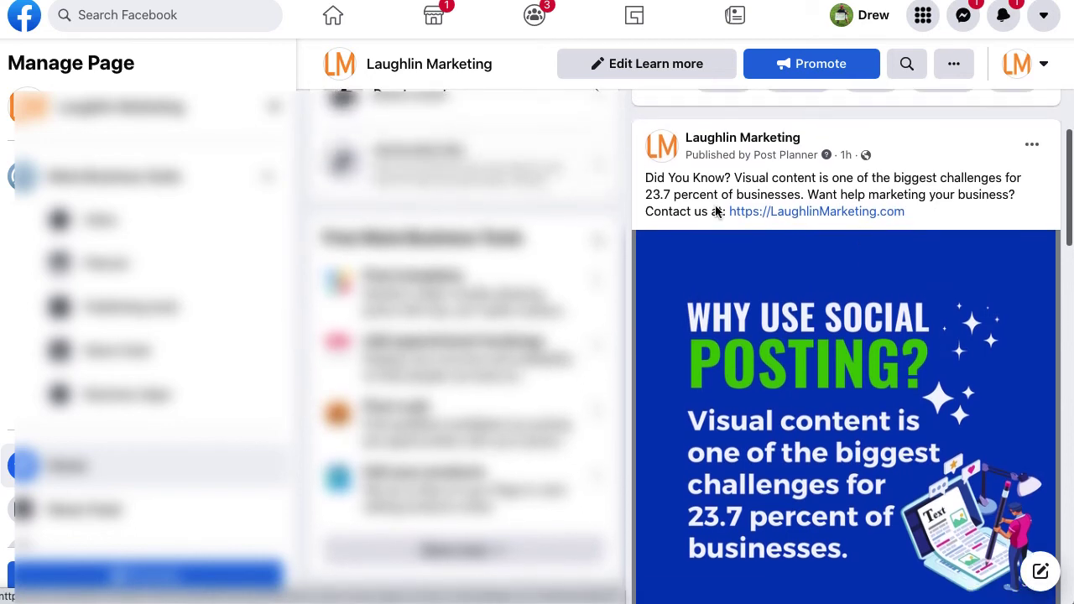
scroll(874, 272, down, 1)
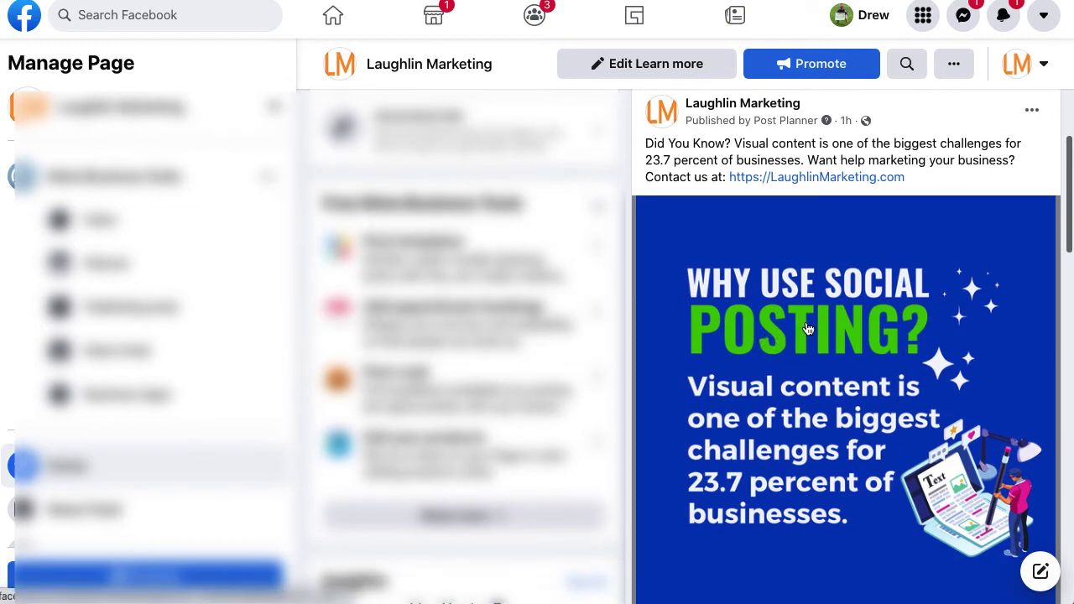
scroll(896, 374, down, 1)
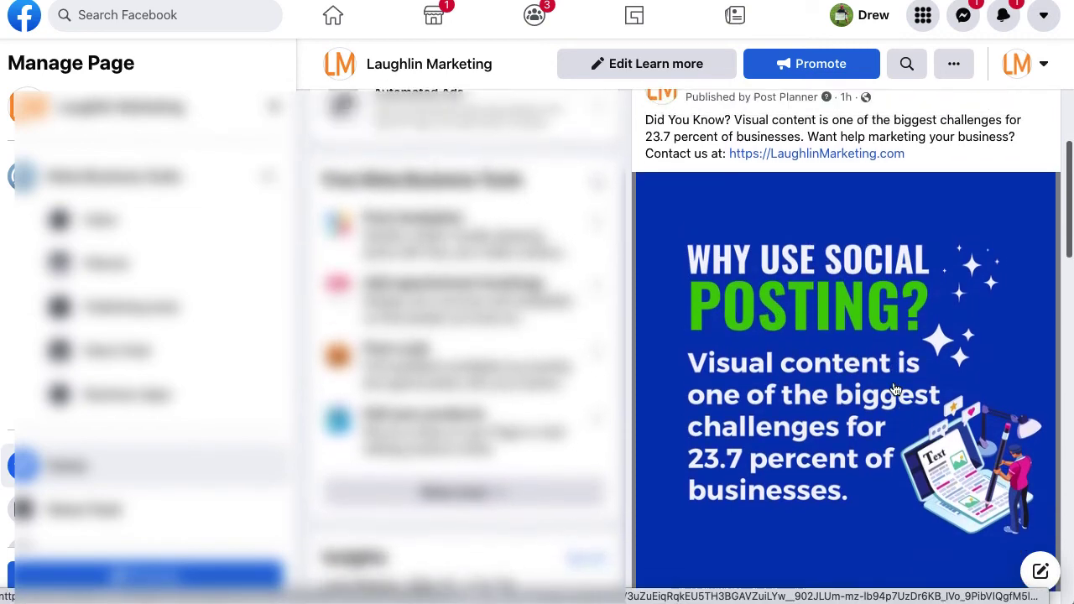
scroll(896, 390, up, 1)
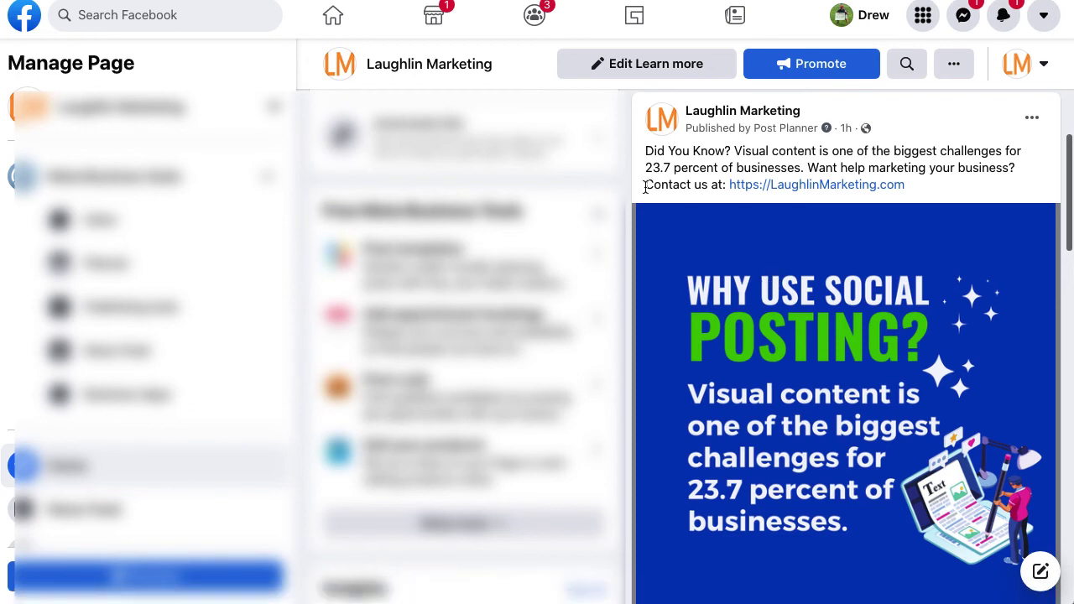
drag(647, 185, 910, 188)
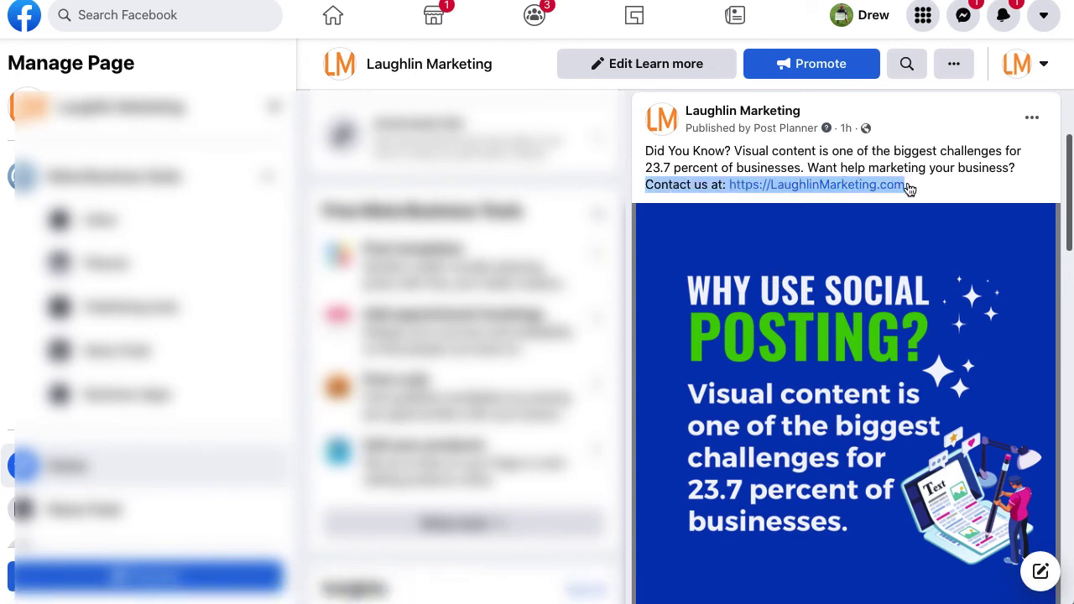
click(652, 184)
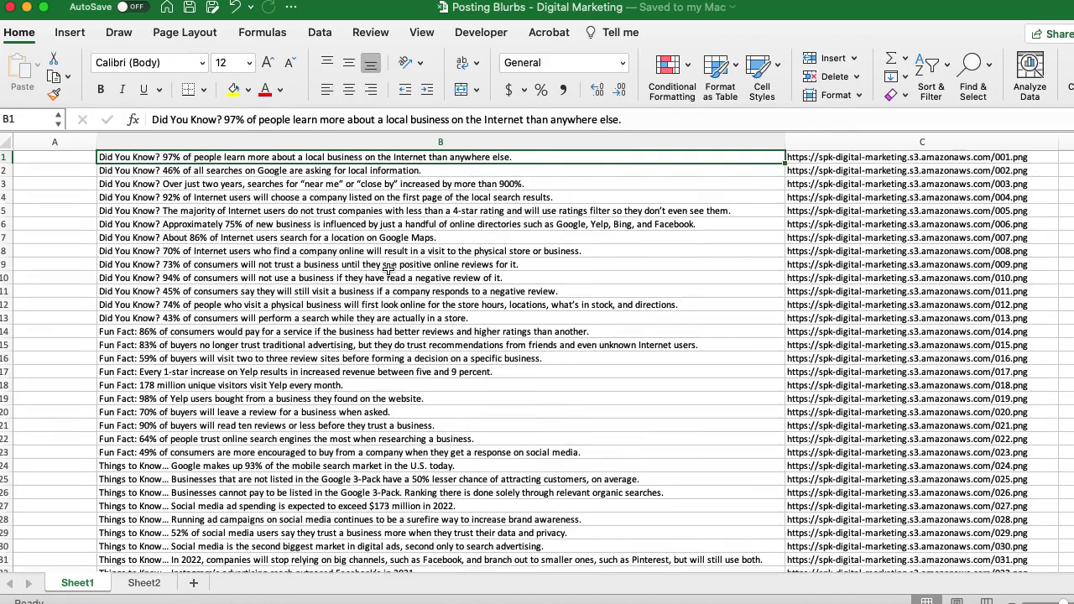
Switch to the Posting Blurbs - Digital Marketing workbook and copy all blurbs in B1:B104 of Sheet1.
scroll(388, 268, down, 20)
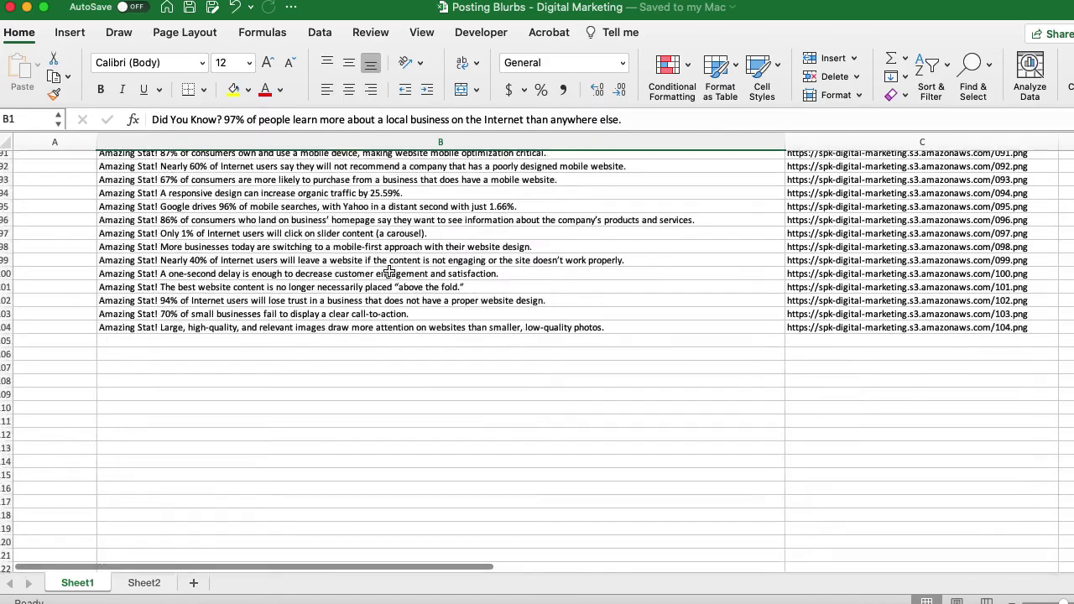
scroll(388, 271, up, 20)
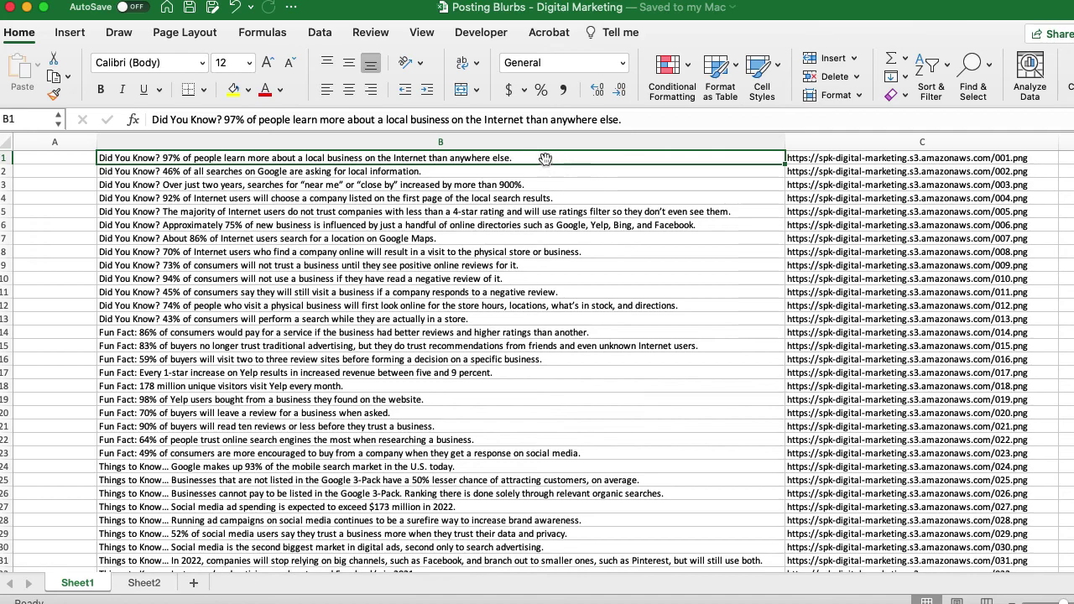
drag(207, 158, 256, 532)
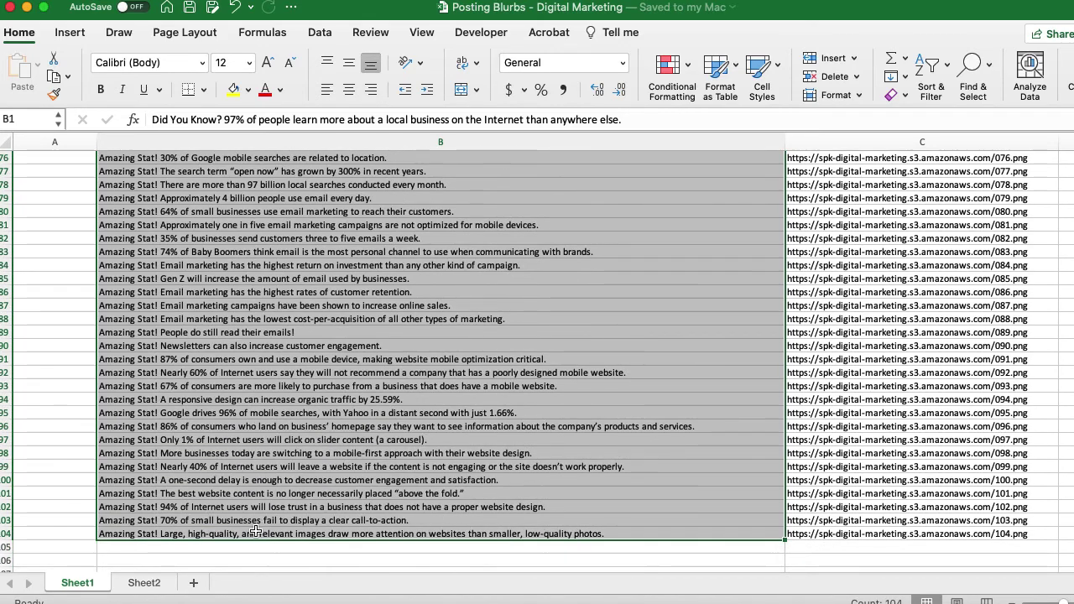
scroll(251, 529, up, 20)
key(super+c)
Clear the contents of columns B to D on Sheet2, keeping column E's CONCATENATE formulas, and widen column C.
click(145, 582)
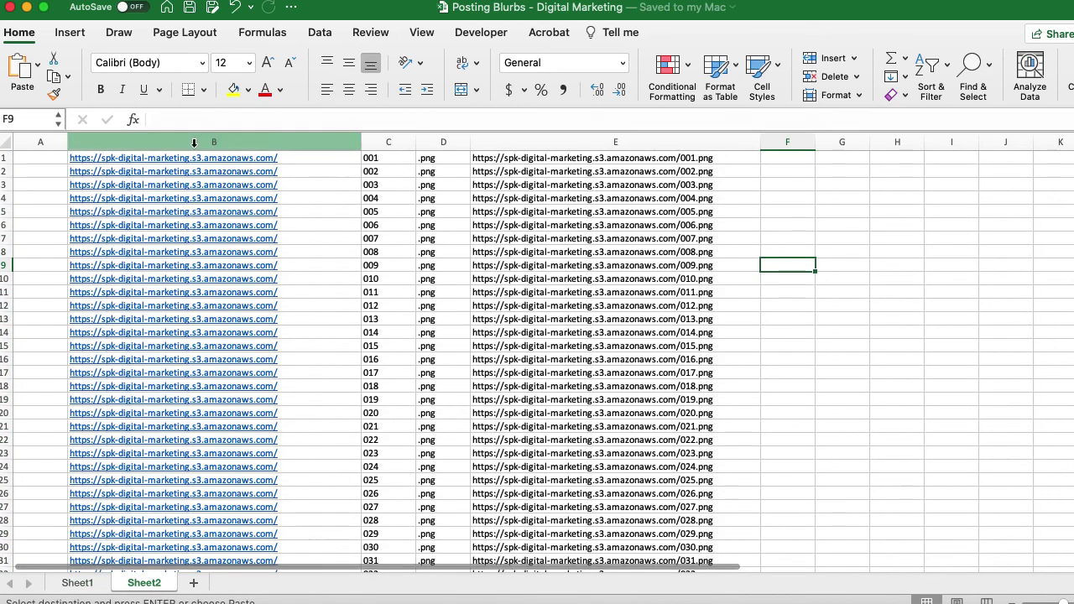
drag(194, 142, 426, 146)
key(Delete)
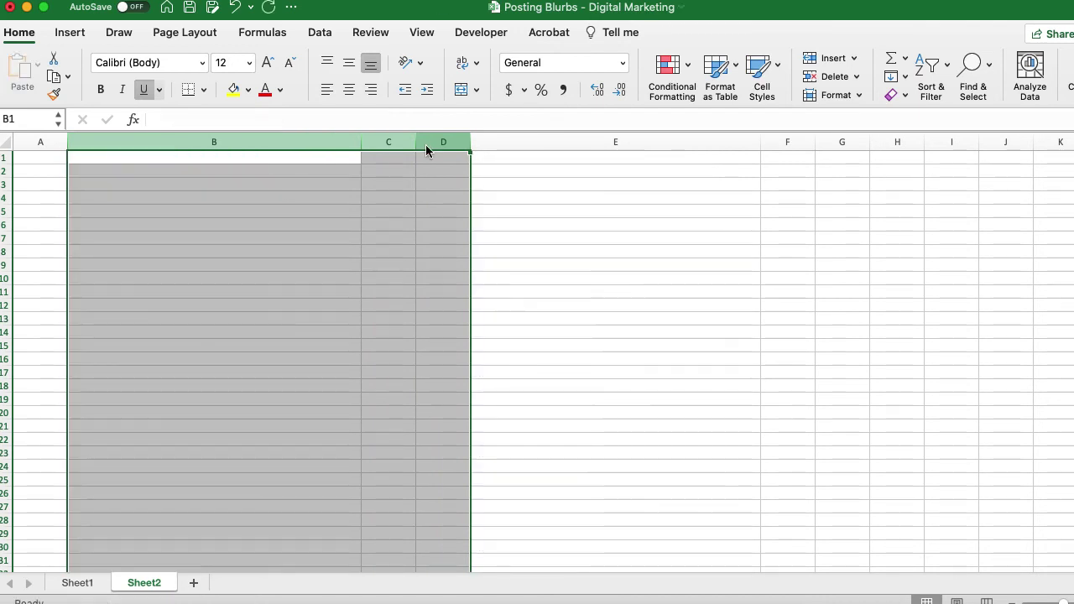
click(221, 156)
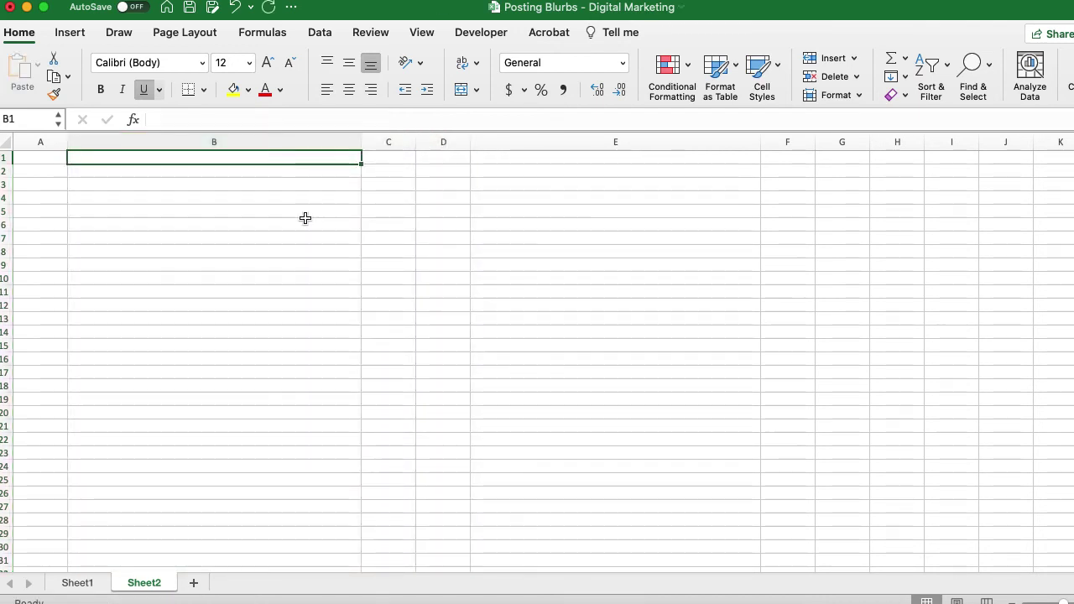
click(541, 163)
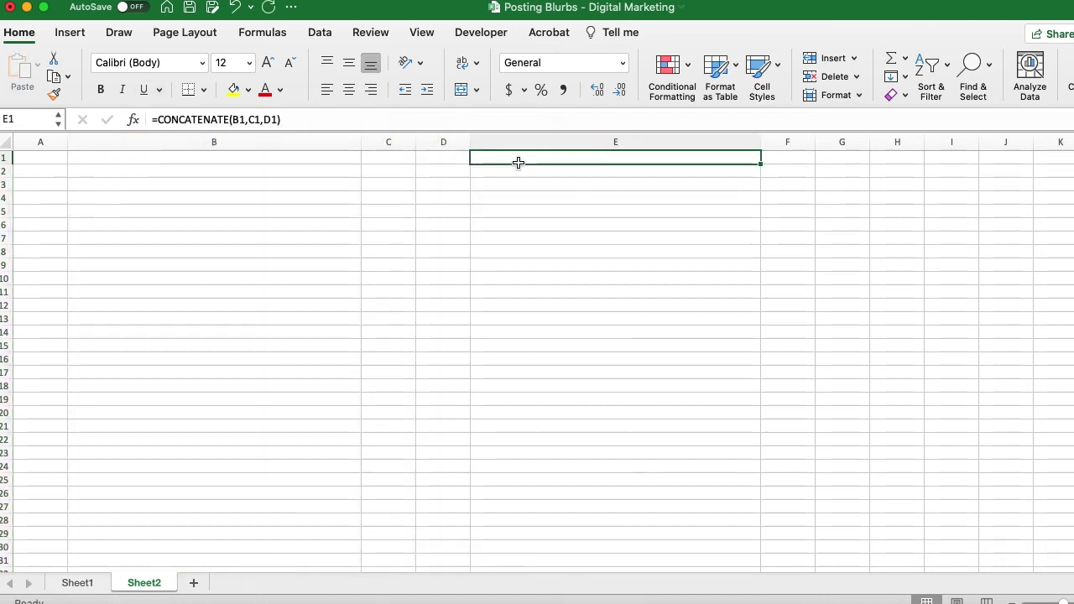
click(389, 144)
drag(414, 142, 603, 141)
click(219, 159)
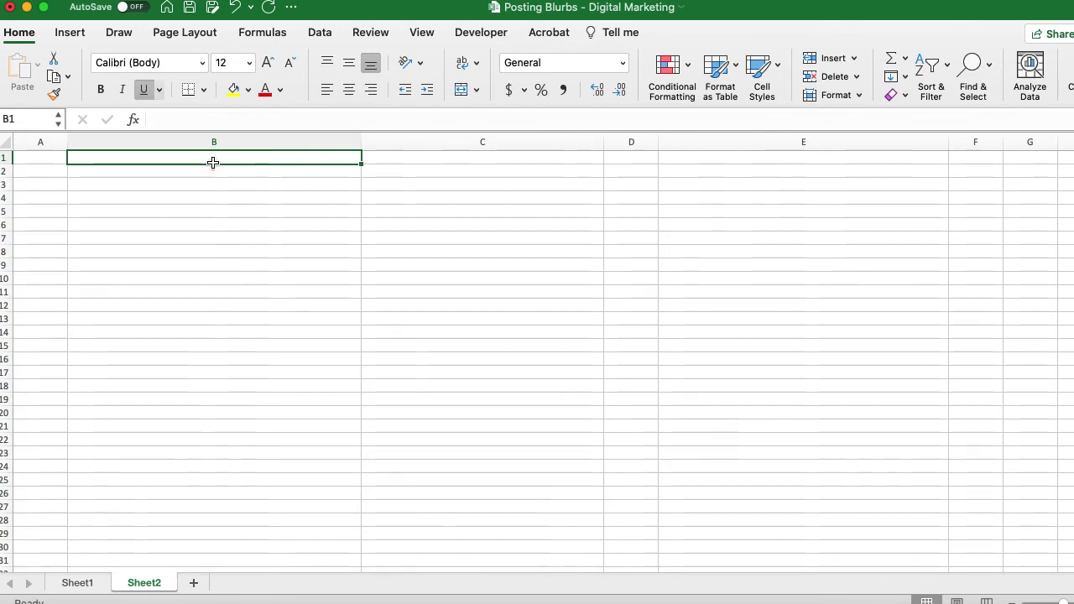
Copy the selected blurbs from column B of Sheet1 into Sheet2, starting at cell B1.
click(81, 584)
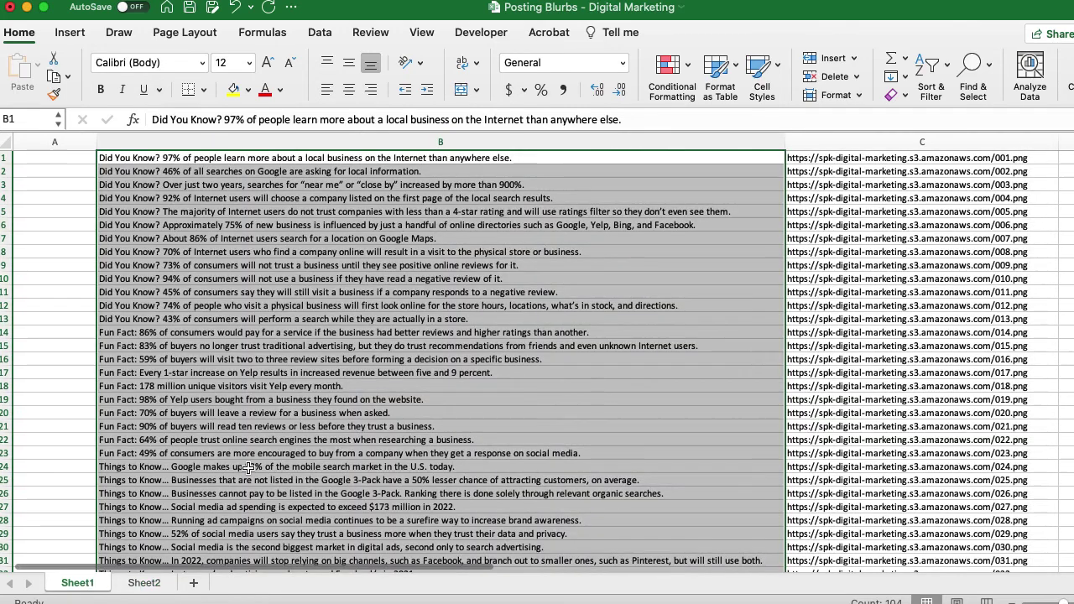
key(super+c)
click(145, 583)
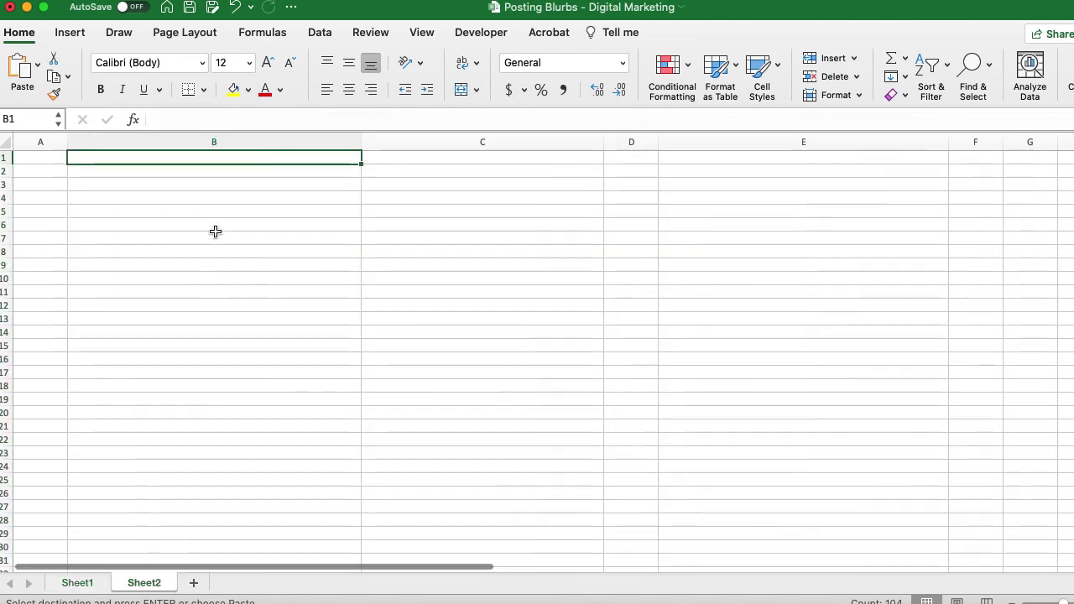
key(super+v)
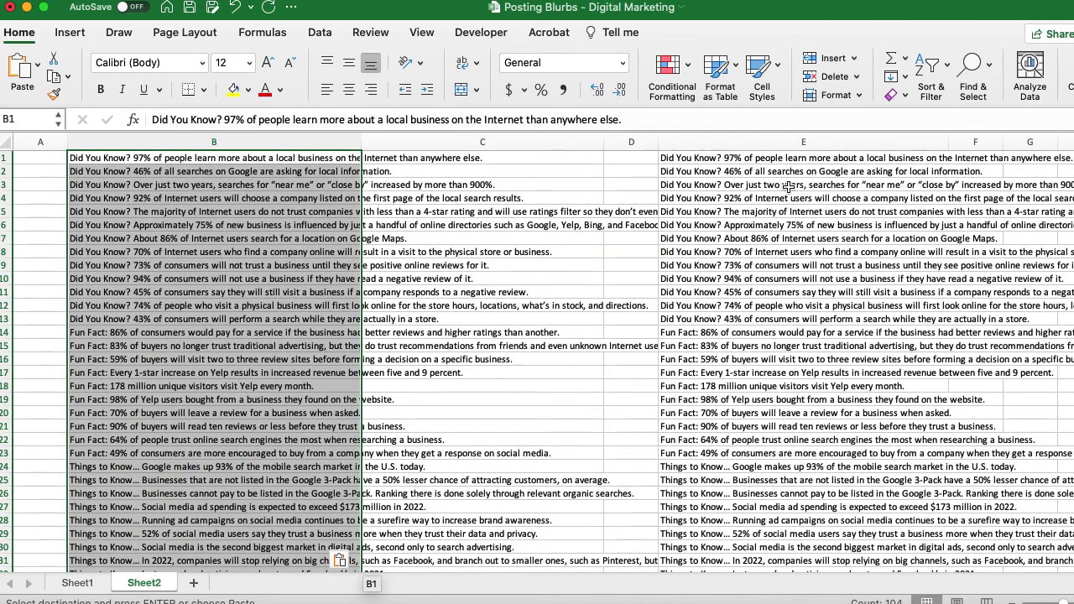
click(484, 143)
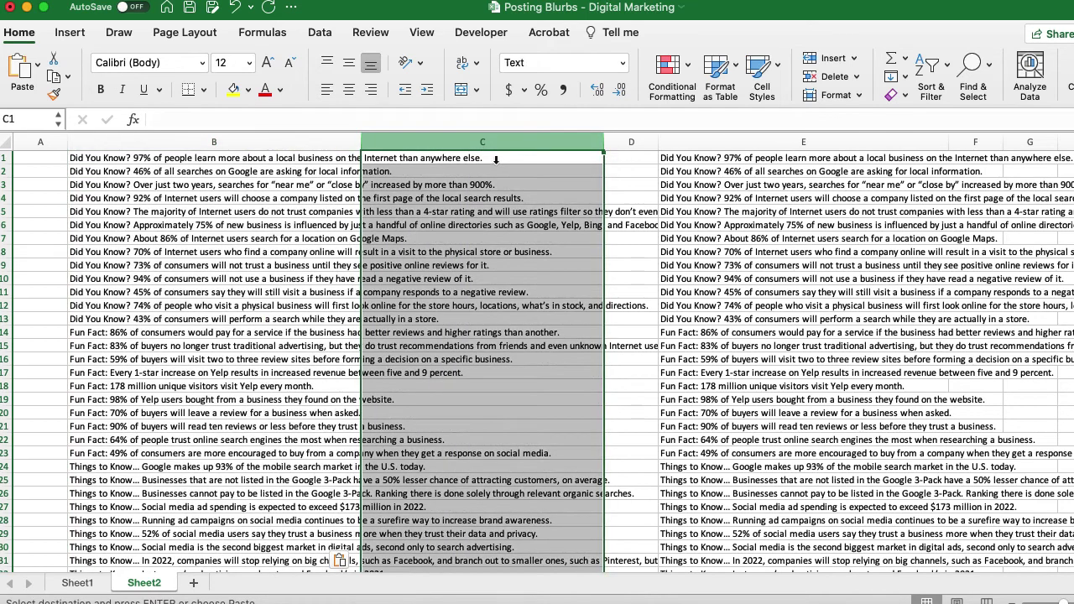
click(492, 158)
click(298, 160)
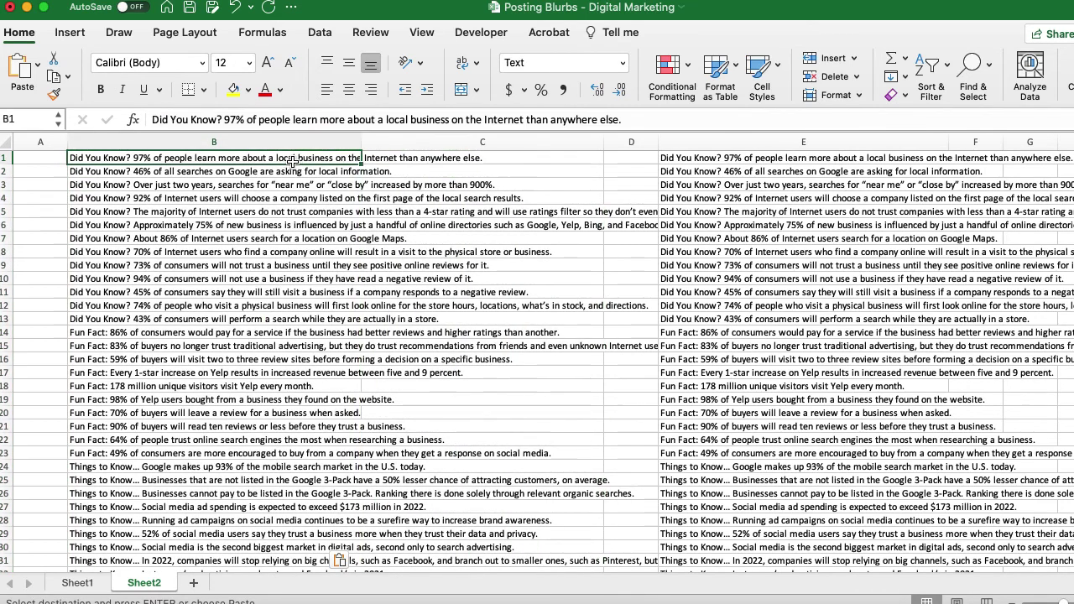
click(444, 157)
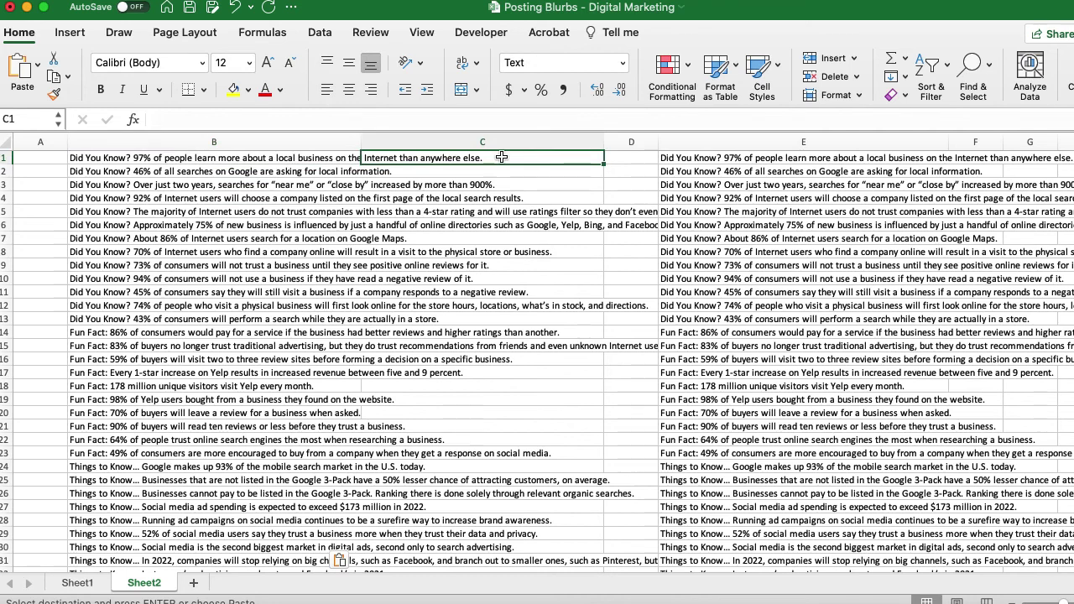
click(336, 119)
key(super+v)
drag(152, 120, 217, 120)
text(For marketi)
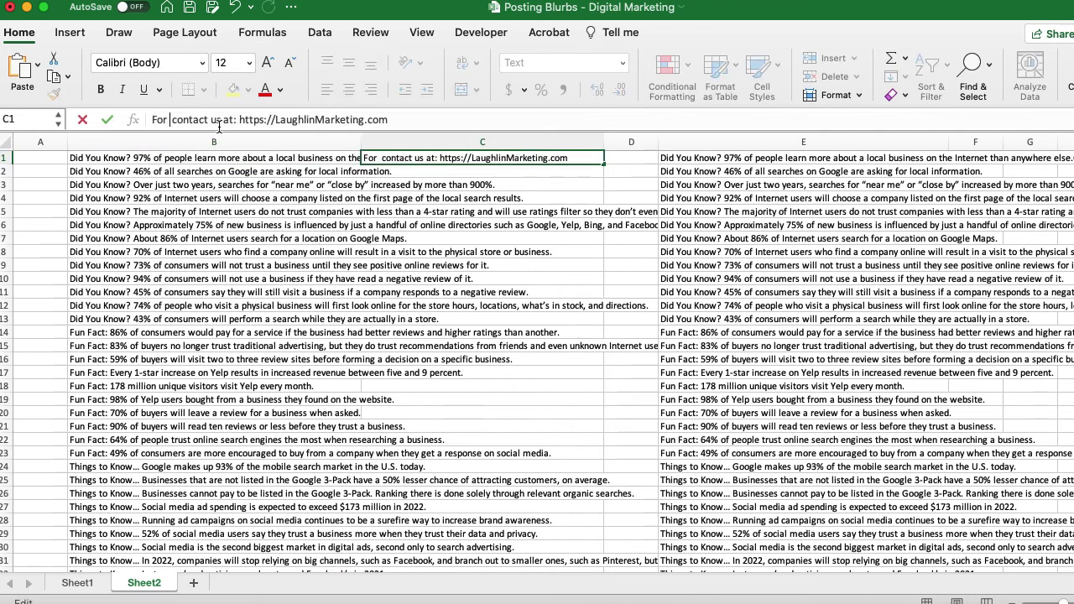
text(ng help)
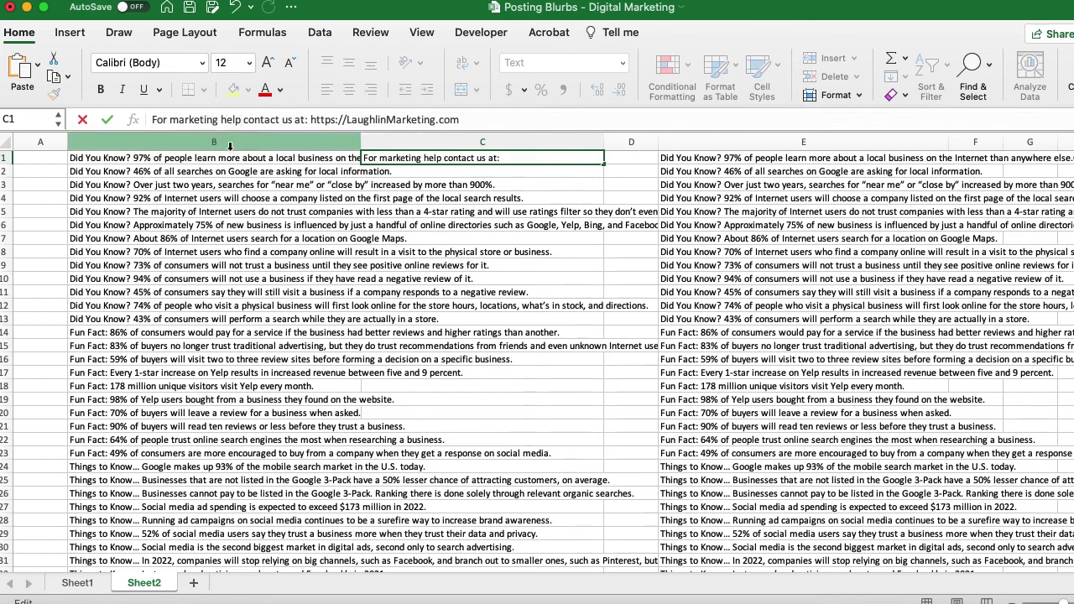
click(232, 160)
Fill the contact line from C1 down column C to row 104, alongside every blurb.
click(433, 161)
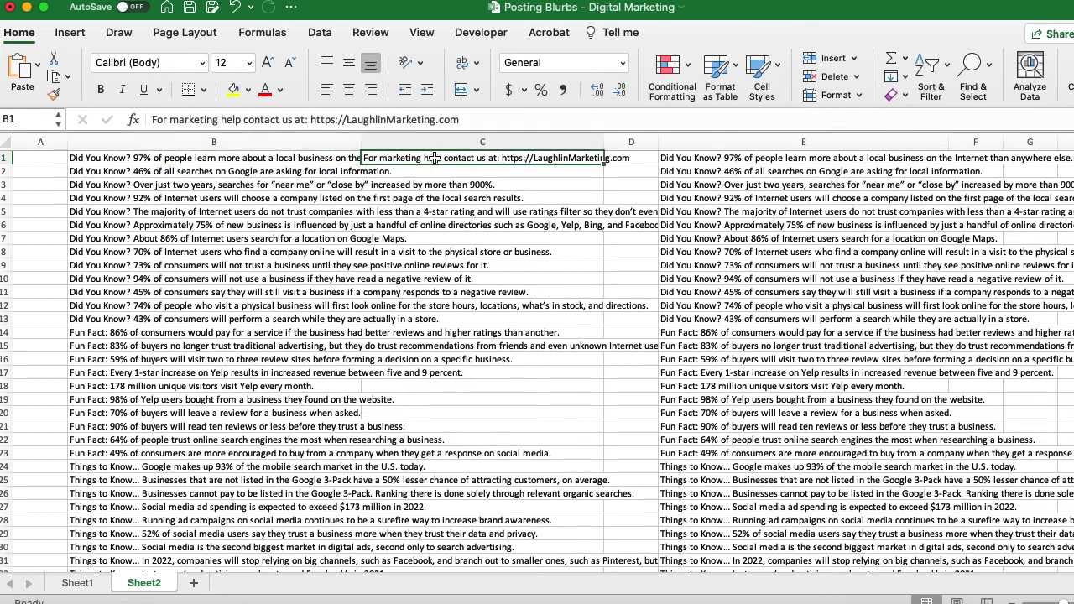
drag(604, 164, 609, 528)
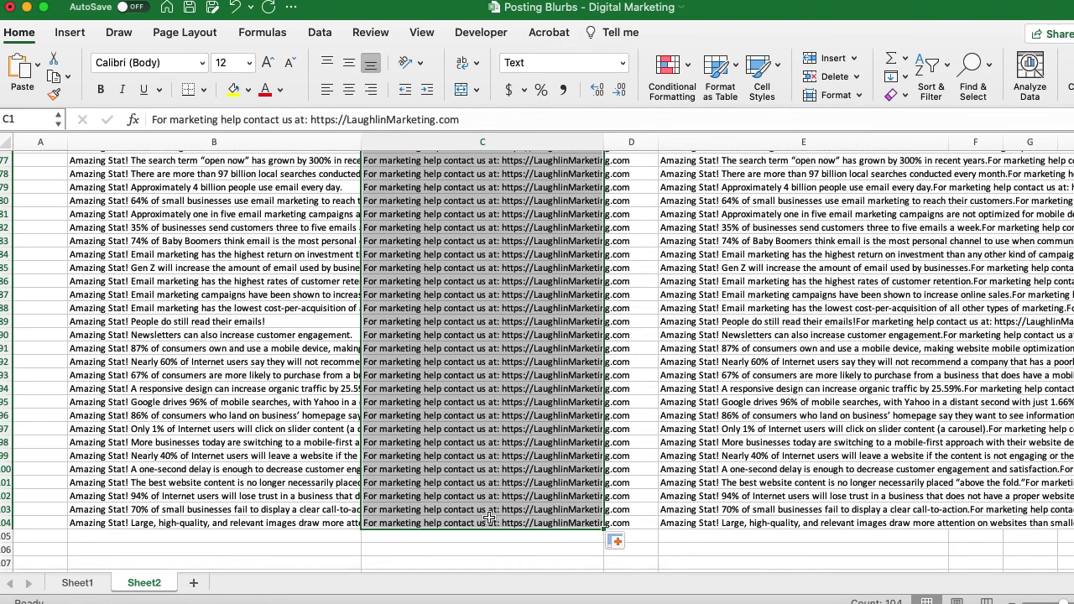
scroll(482, 377, up, 20)
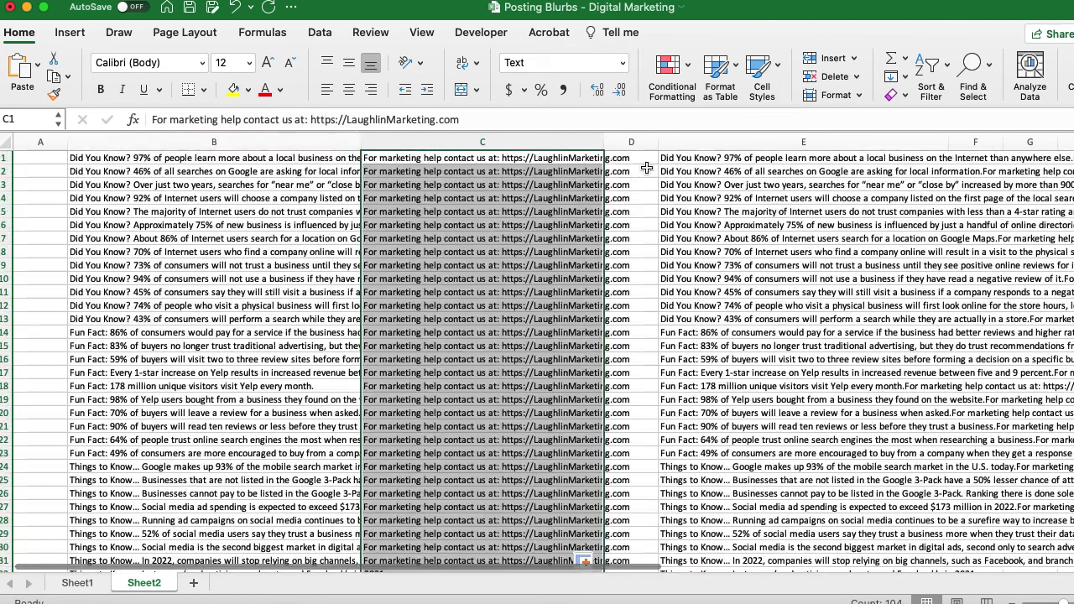
Examine the combined text in column E, its CONCATENATE(B1,C1,D1) formula and source columns, checking the spacing between blurb and contact line.
scroll(554, 159, right, 8)
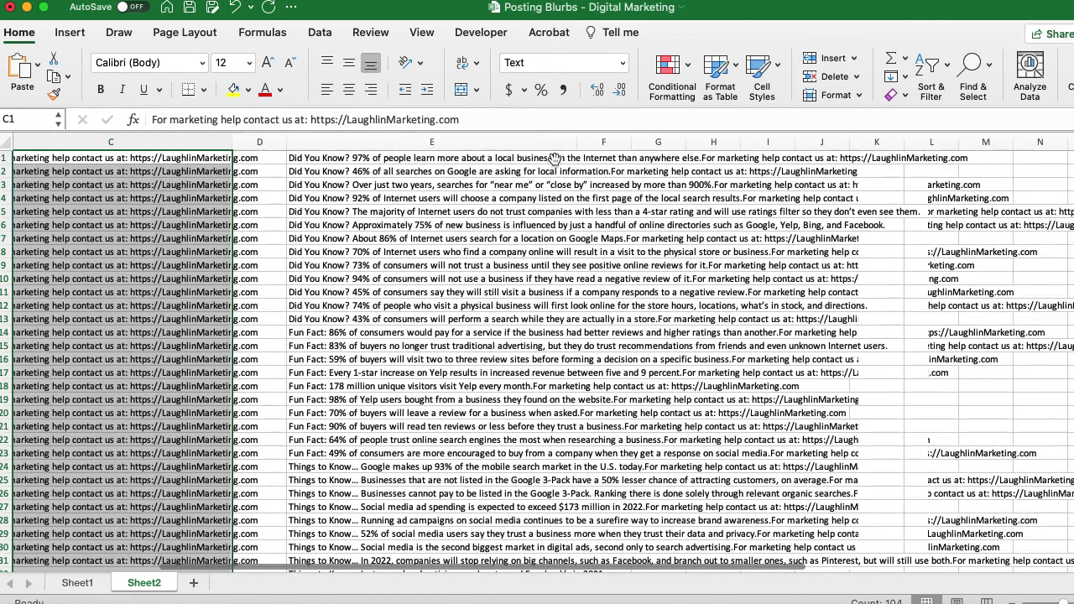
scroll(554, 159, right, 5)
click(298, 157)
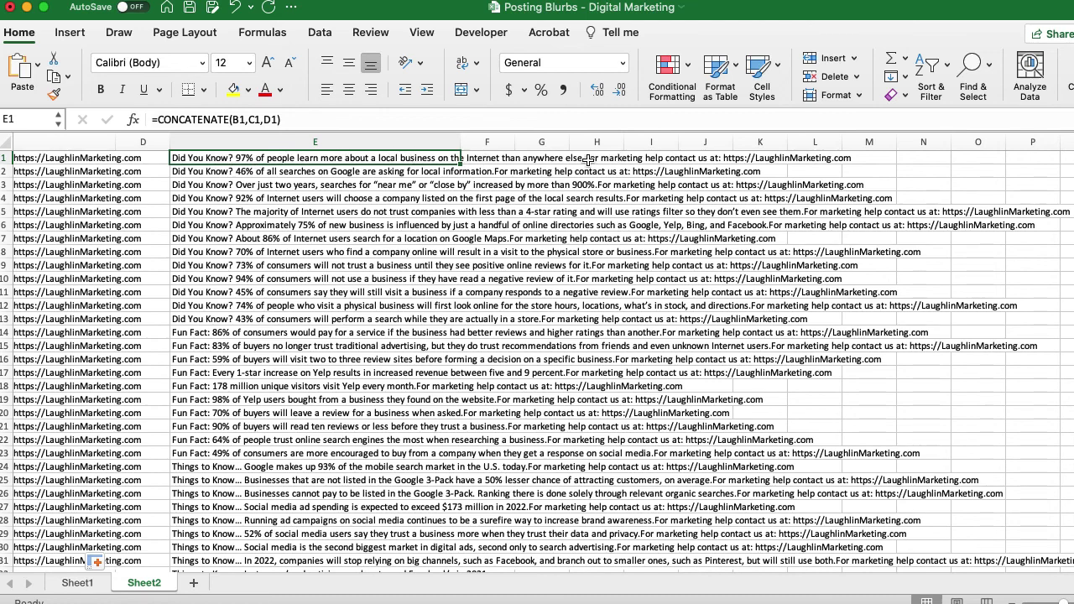
scroll(470, 191, left, 6)
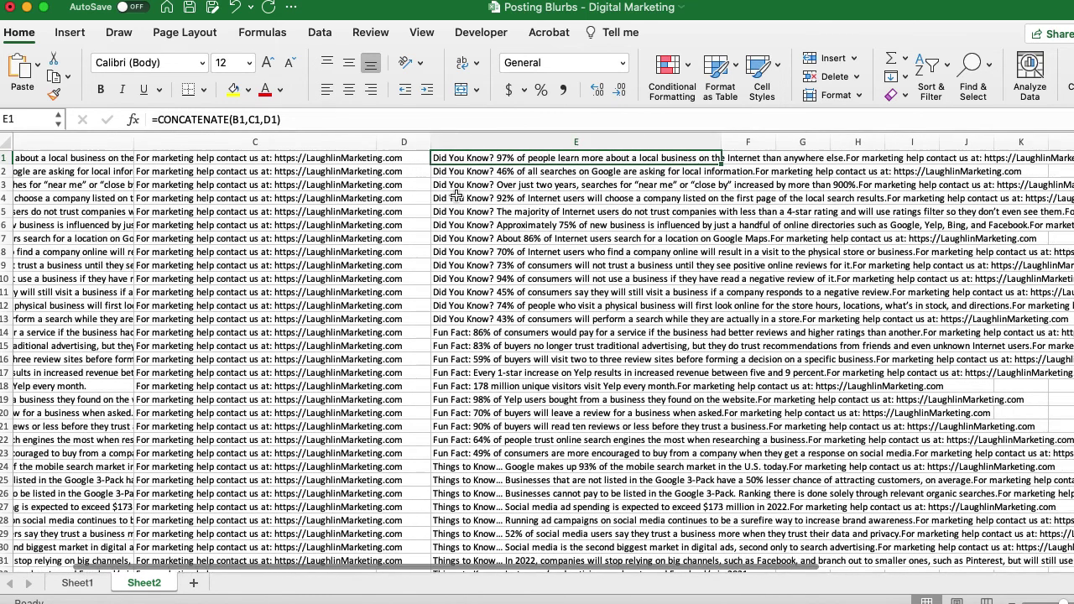
scroll(456, 195, right, 7)
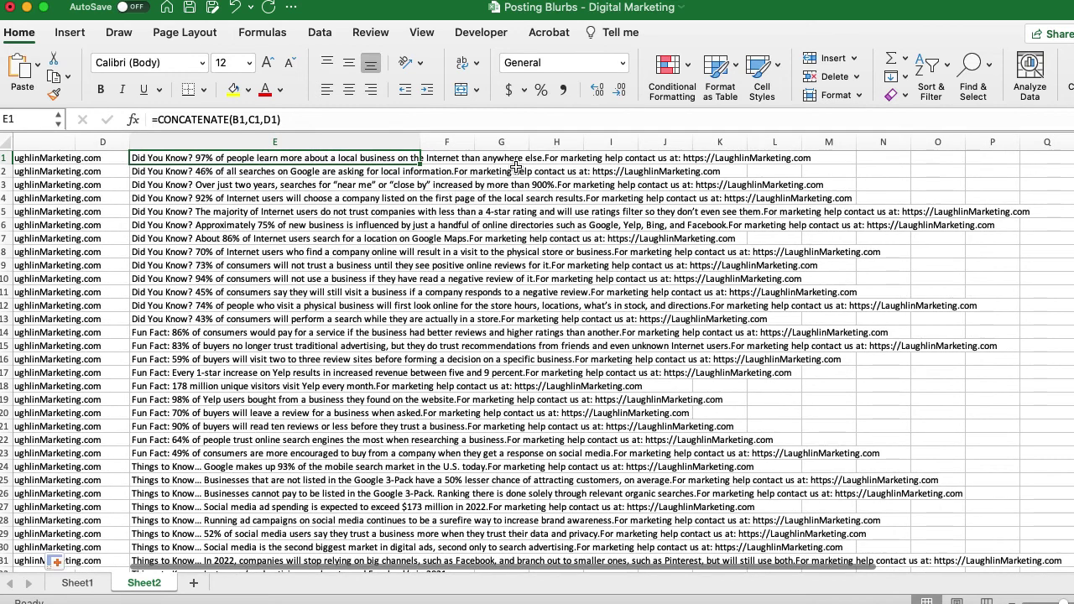
click(549, 159)
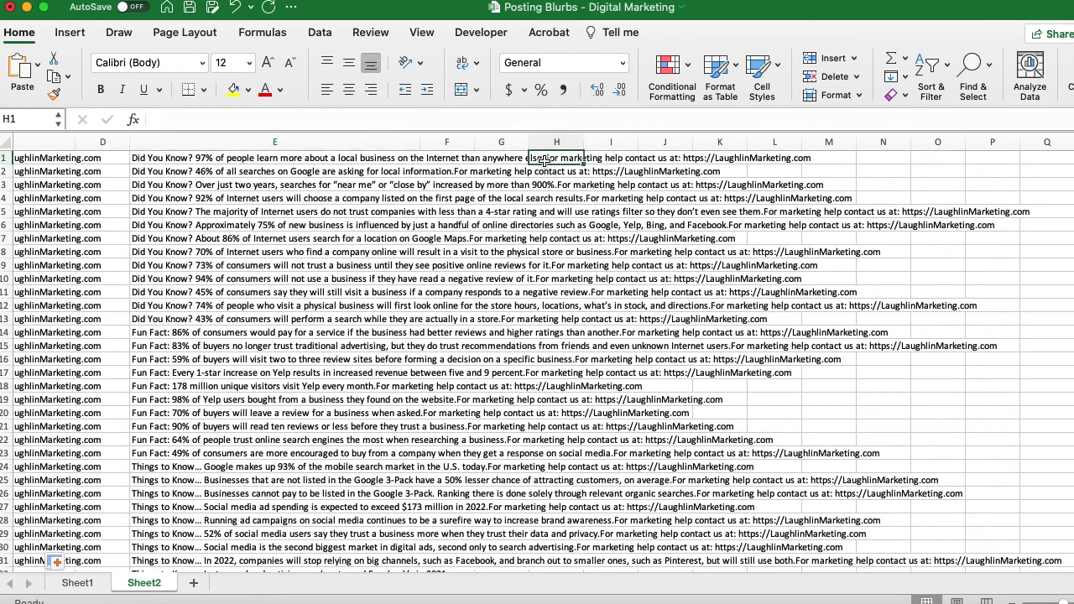
click(297, 162)
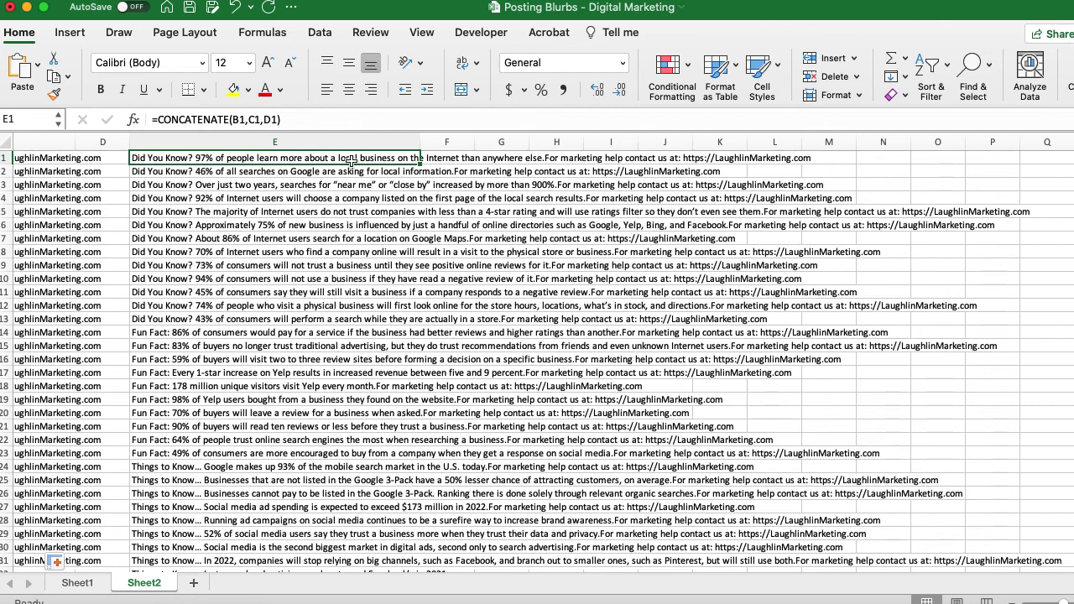
scroll(301, 162, left, 5)
scroll(300, 159, left, 5)
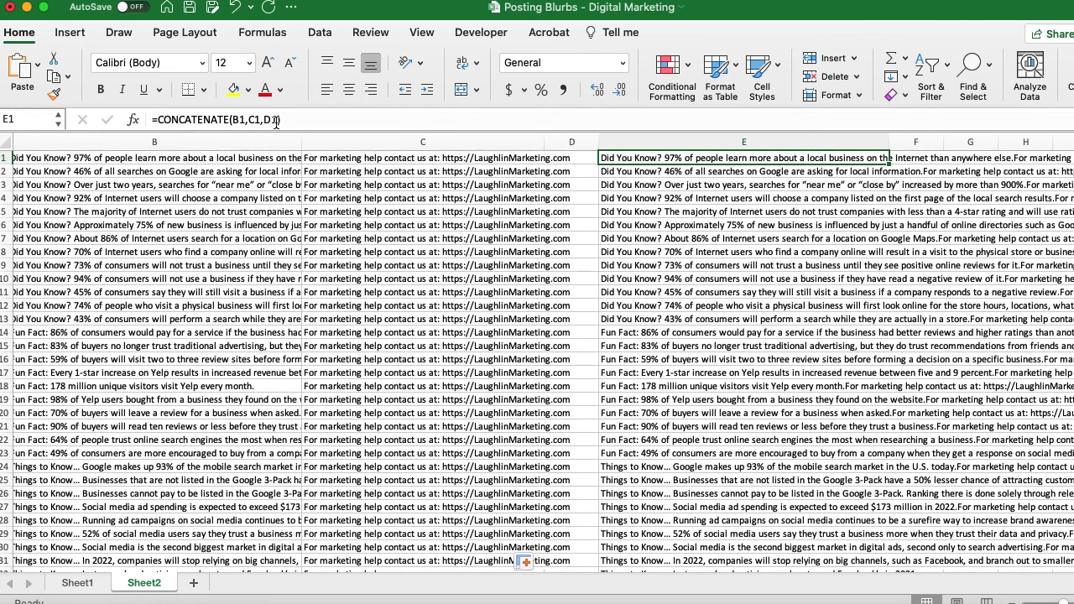
click(575, 142)
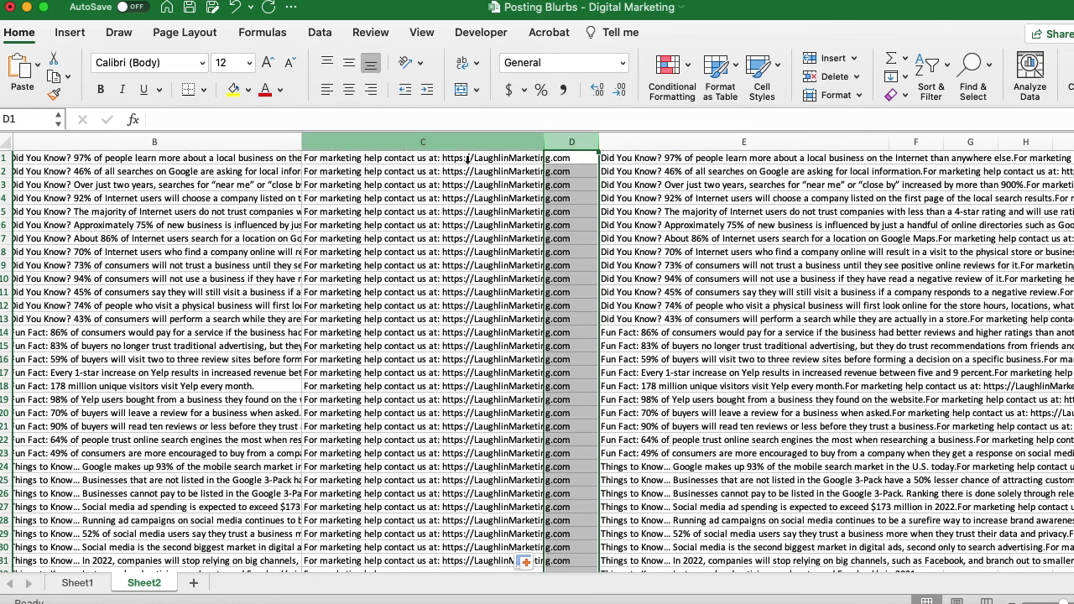
Insert a space between the blurb and the contact line by changing the E1 formula to =CONCATENATE(B1," ",C1,D1).
click(829, 160)
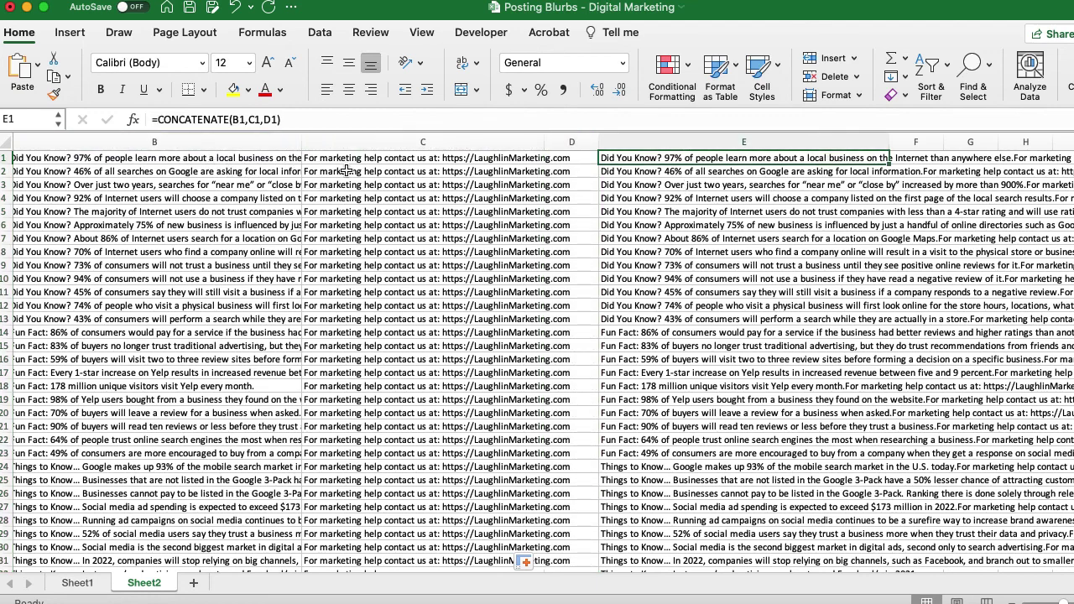
click(248, 121)
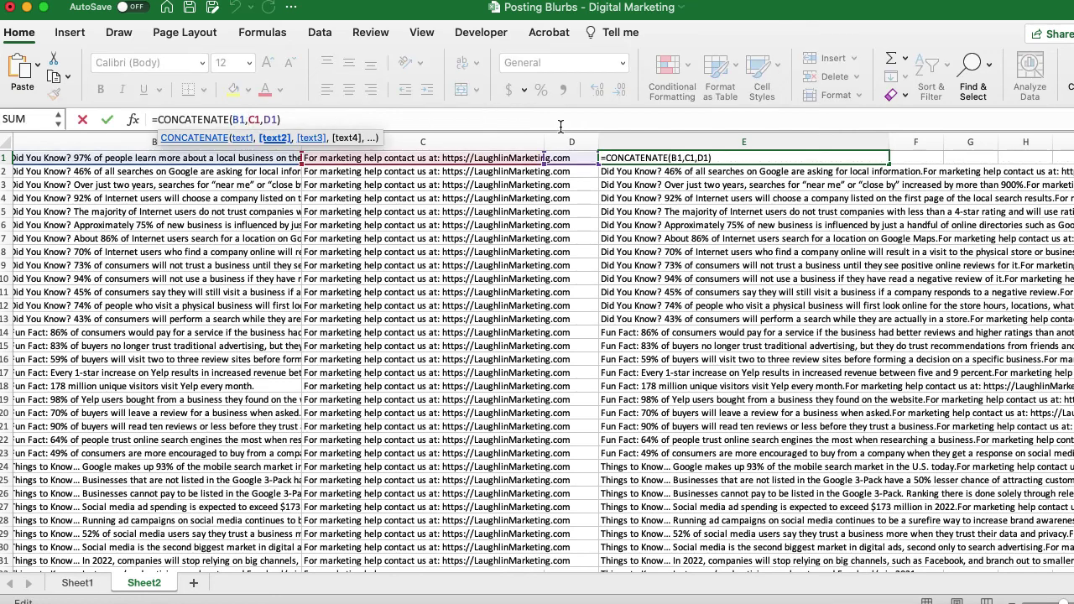
text(")
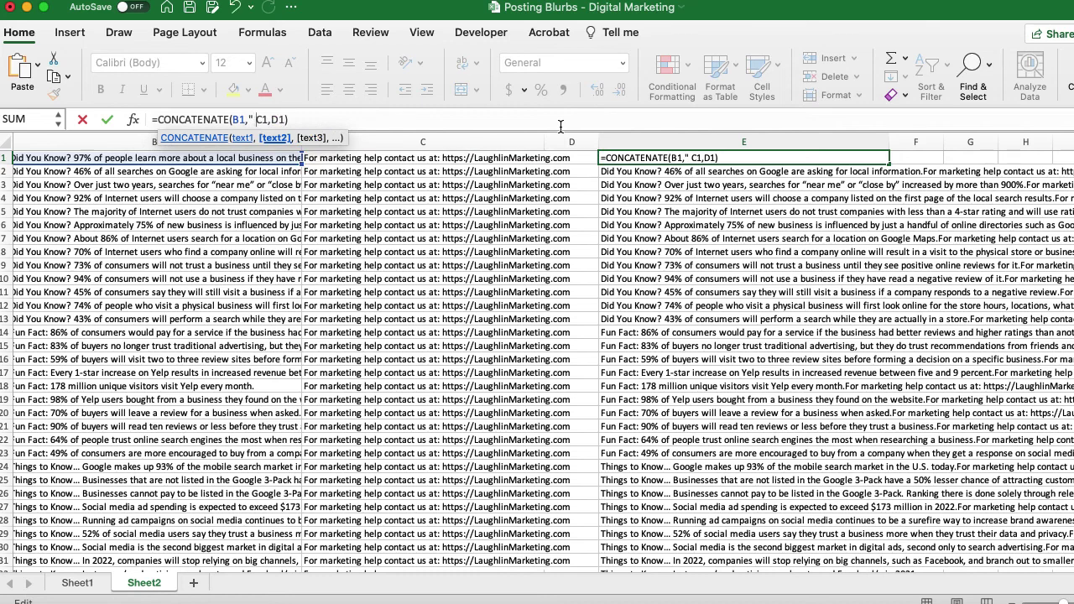
text( ")
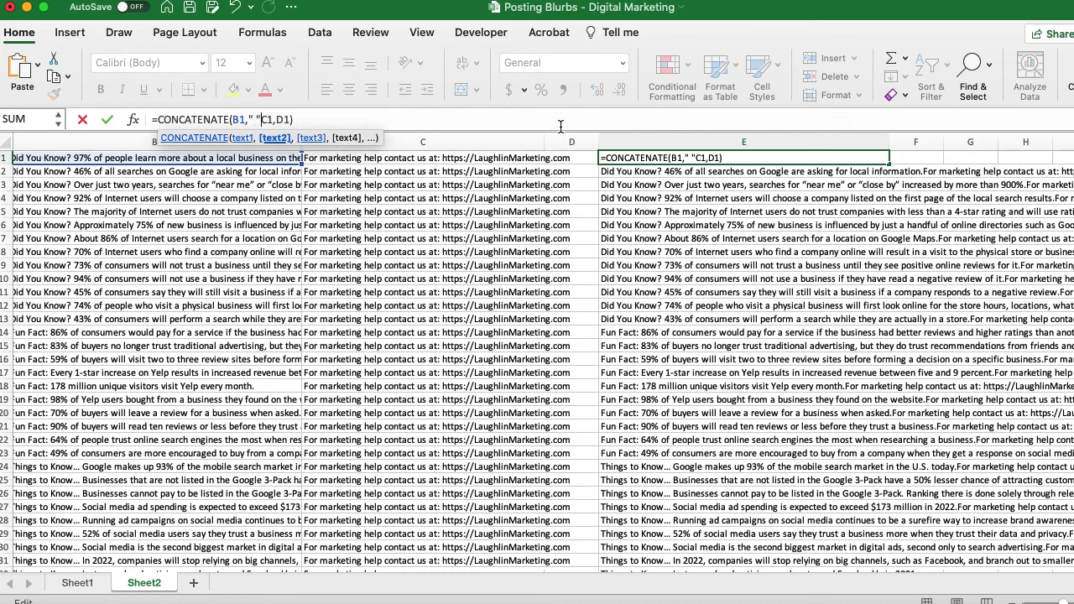
text(,)
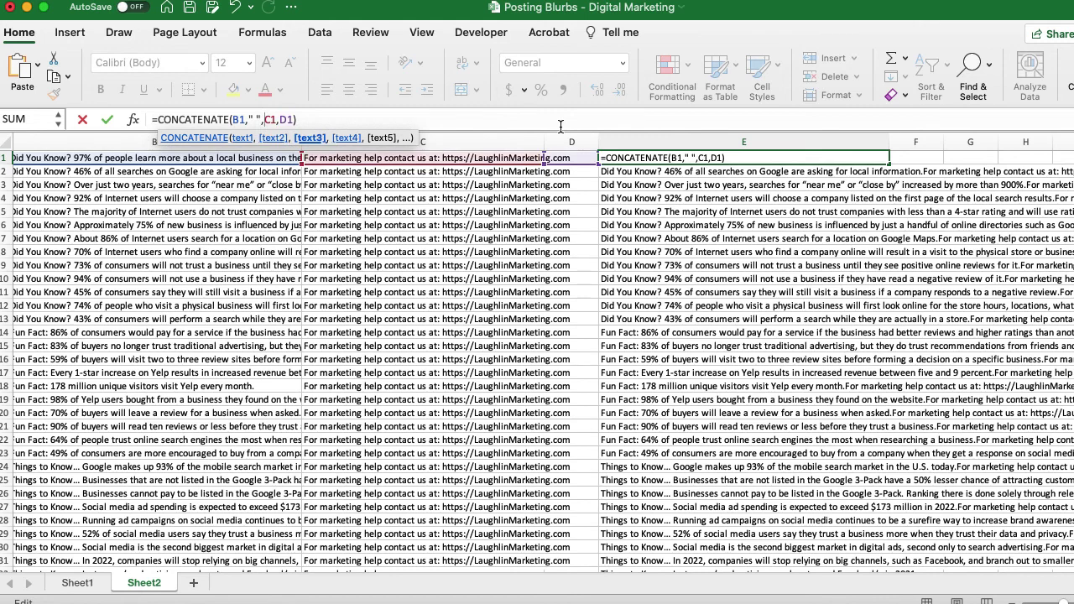
key(Return)
scroll(881, 251, right, 1)
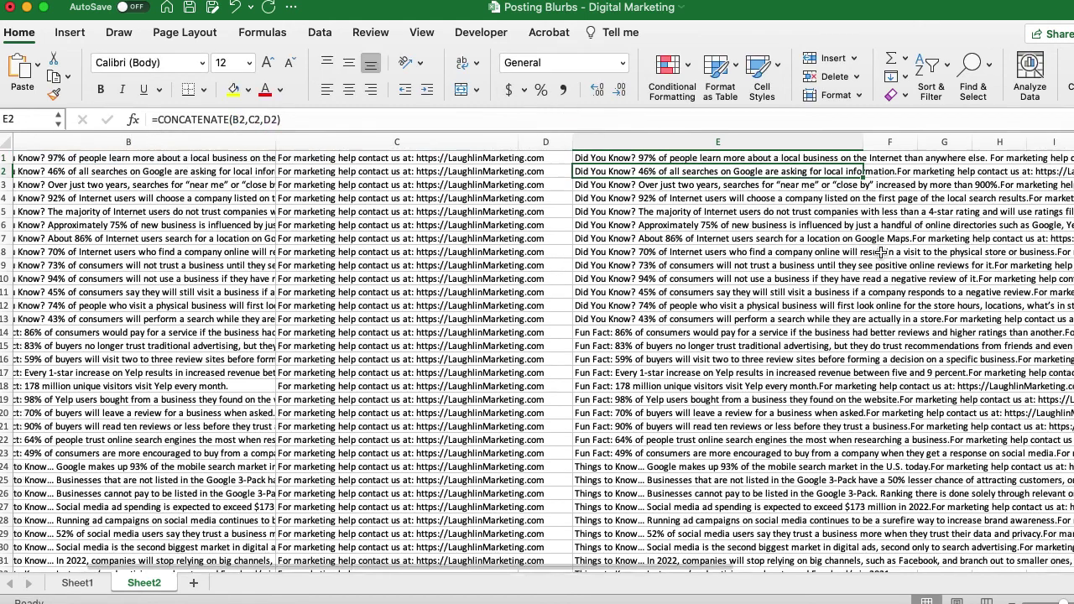
scroll(881, 251, right, 3)
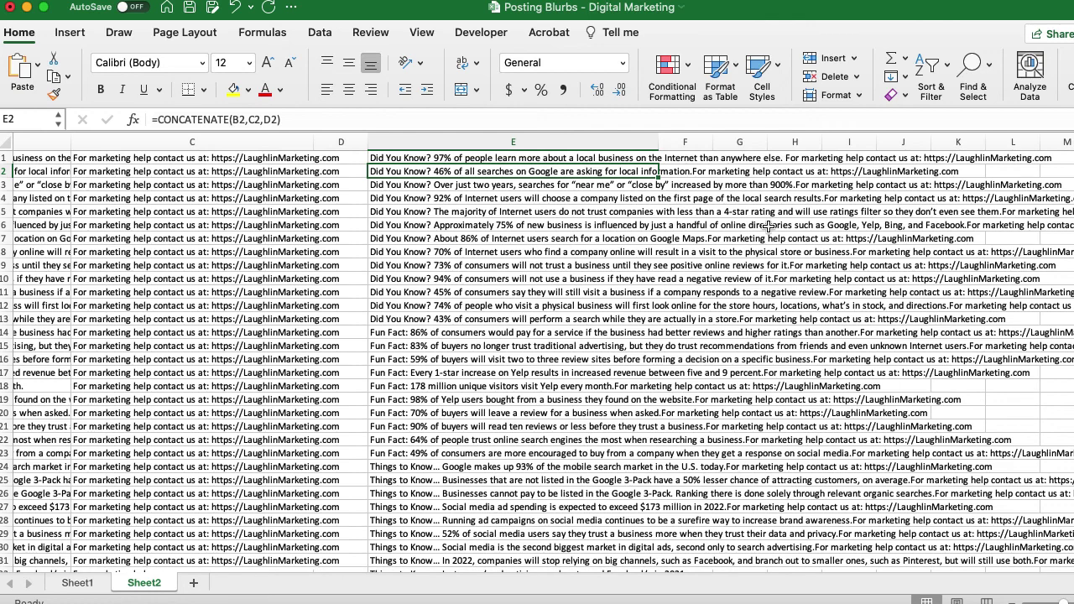
Try adding a leading space before the contact line in cell C1, then remove that space.
scroll(768, 227, left, 2)
click(176, 158)
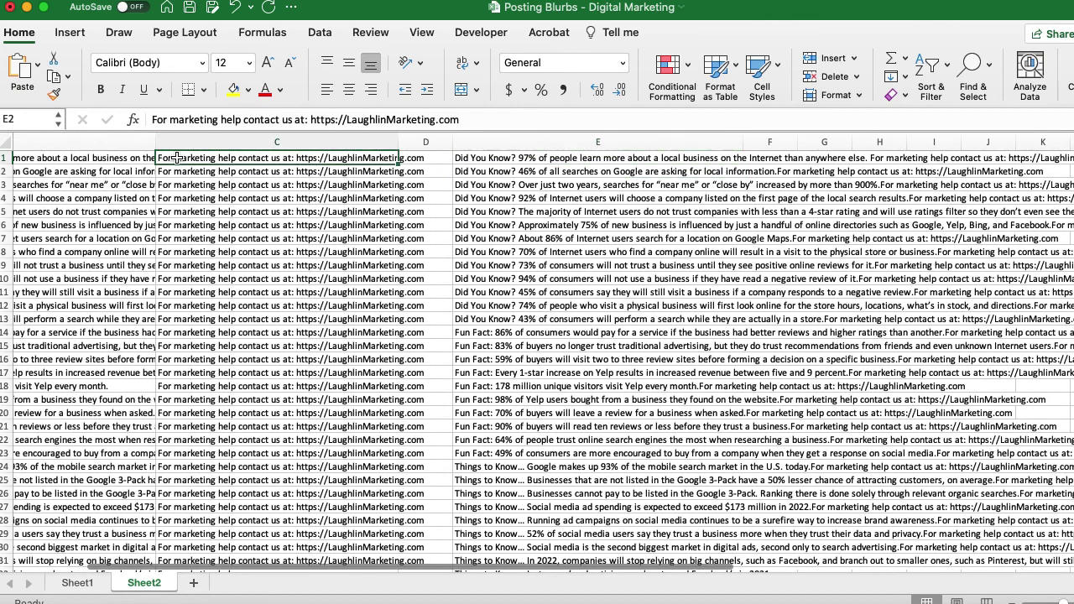
click(154, 120)
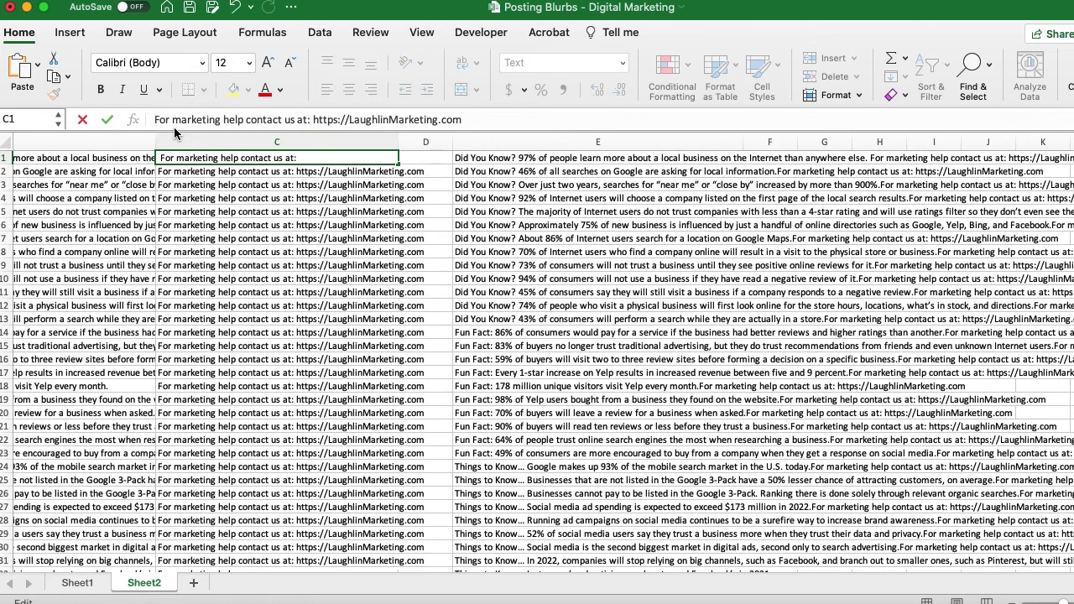
key(BackSpace)
Fill the CONCATENATE formula from E1 down column E to row 104.
key(Tab)
key(Tab)
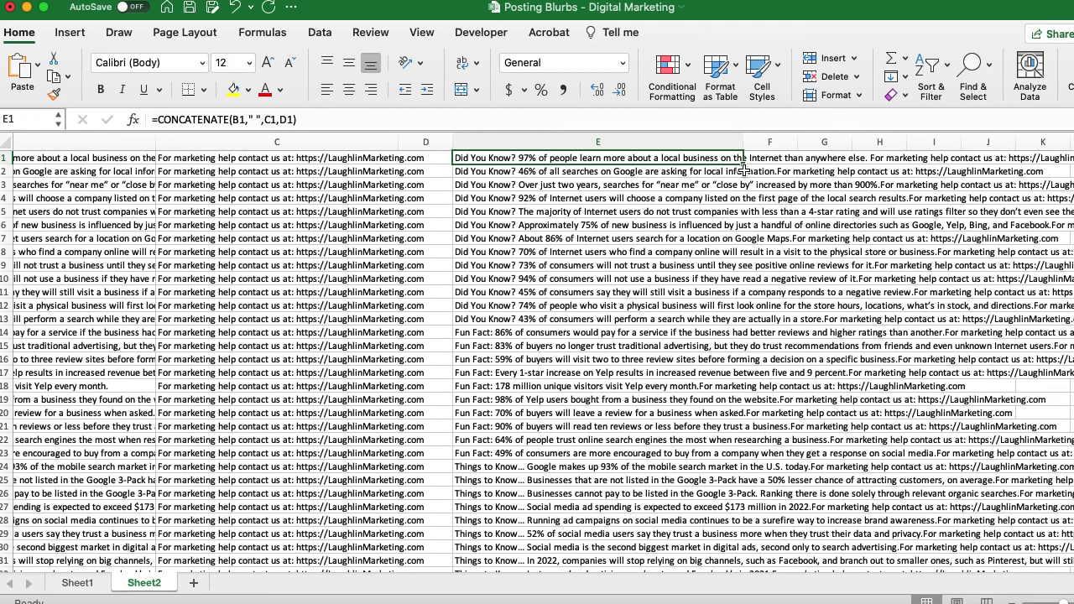
mouse_move(743, 167)
mouse_down()
mouse_move(747, 597)
mouse_move(743, 544)
mouse_up()
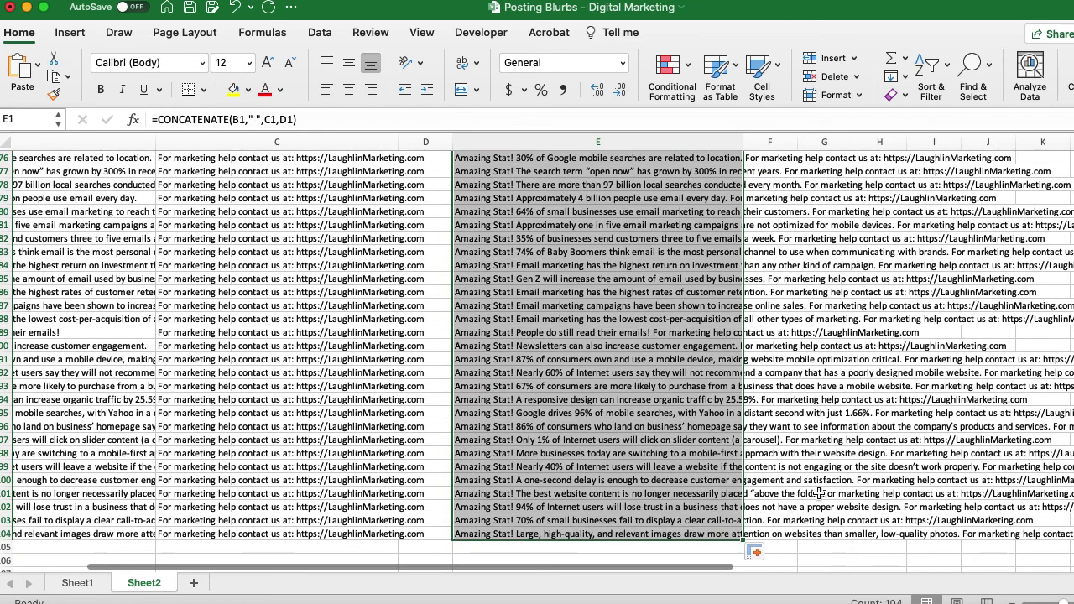
click(763, 467)
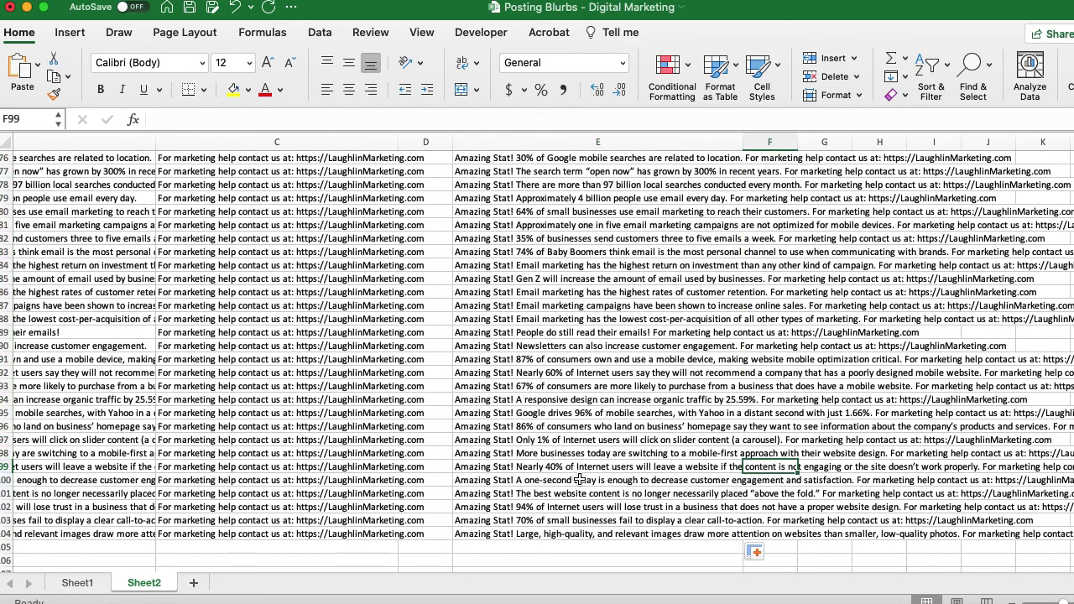
Review the combined text in column E against columns B and C, from the first row through row 104.
scroll(579, 479, up, 20)
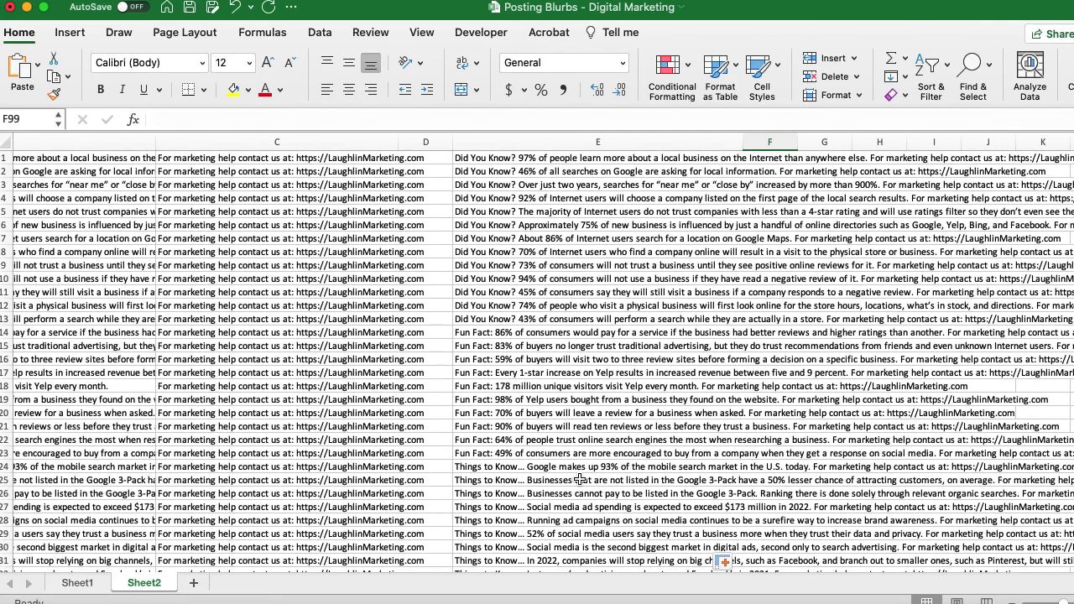
scroll(579, 479, left, 5)
scroll(556, 249, down, 1)
scroll(496, 437, down, 8)
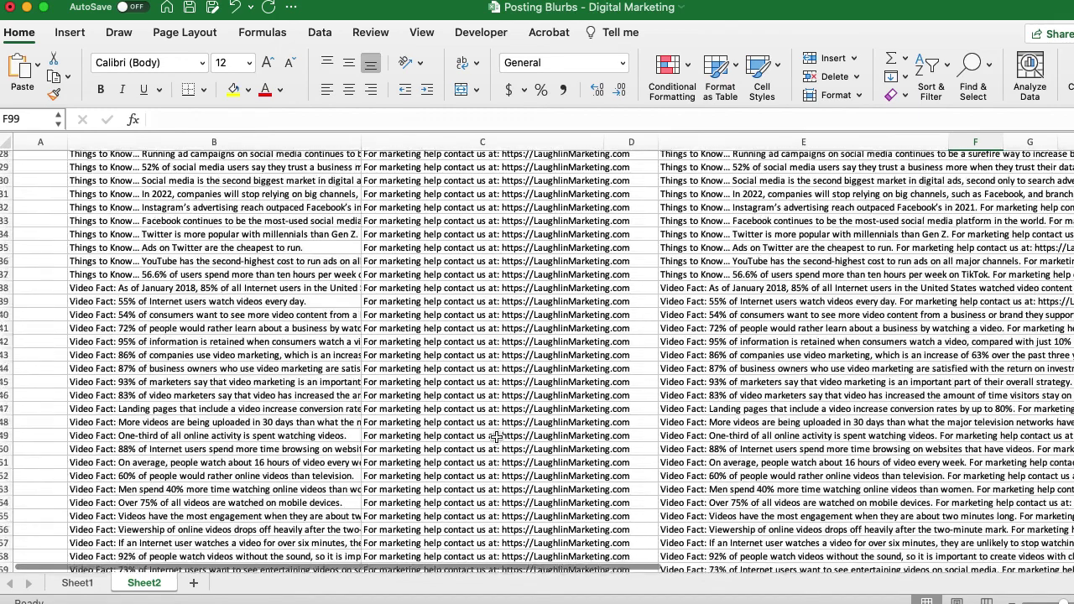
scroll(497, 437, down, 15)
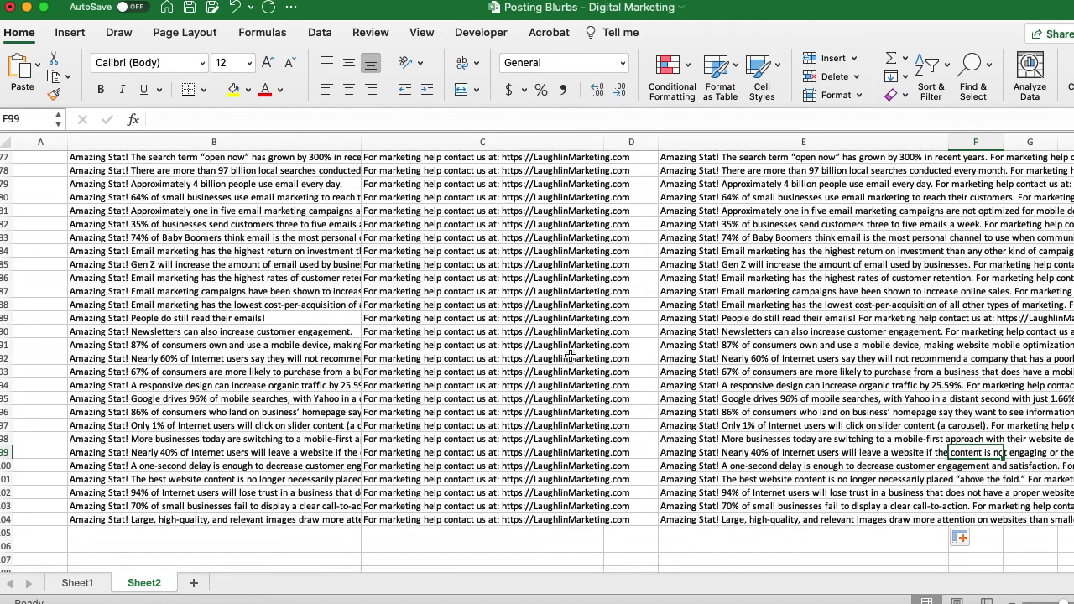
scroll(482, 345, up, 20)
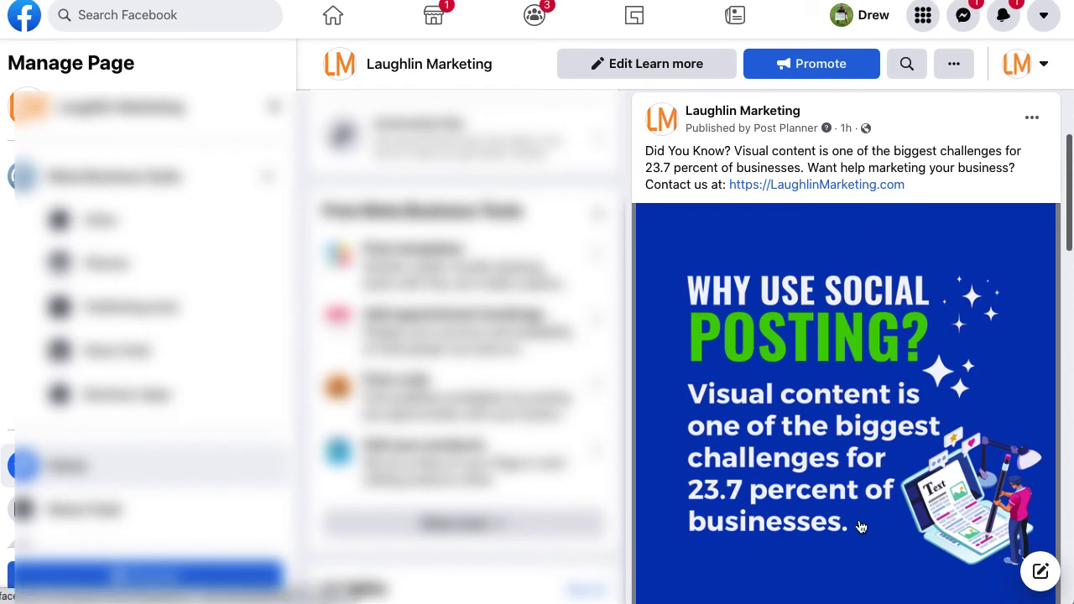
scroll(860, 523, down, 1)
scroll(858, 511, up, 1)
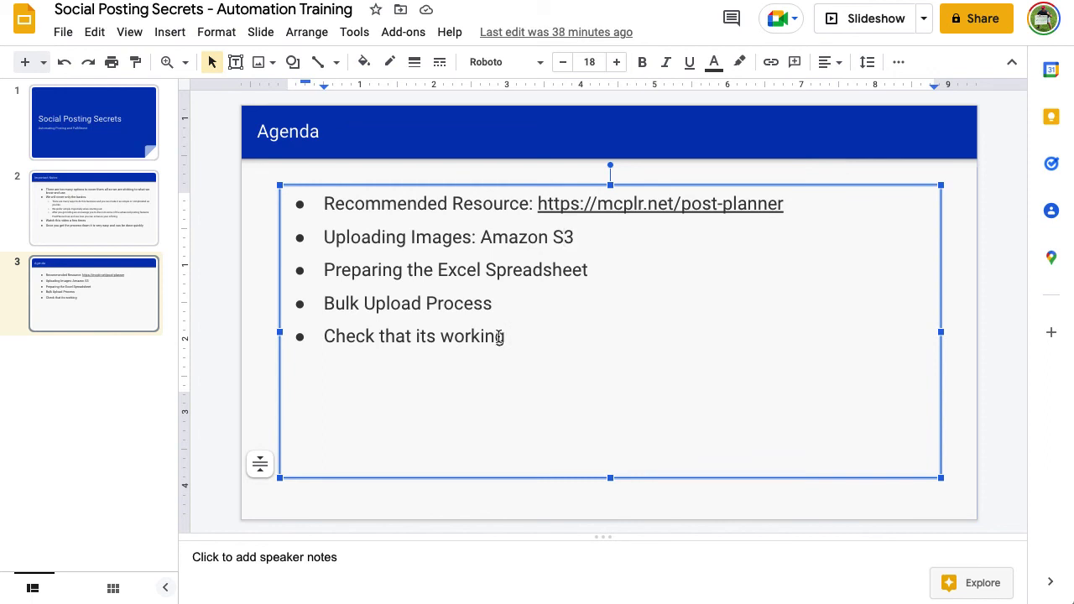
click(500, 336)
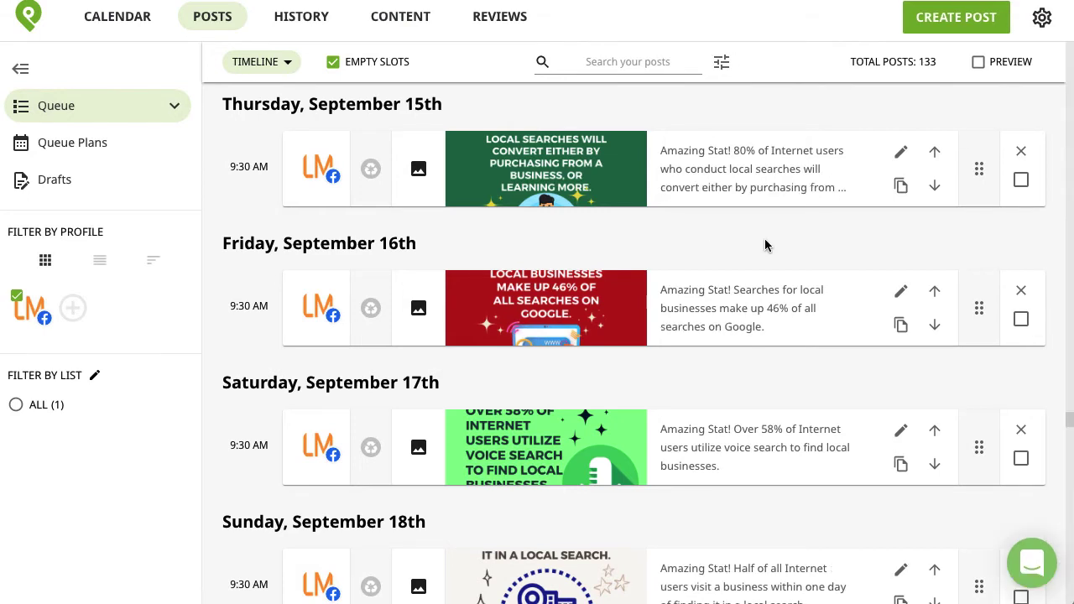
Examine the mid-September posts in the Post Planner queue, checking their dates, times, images and blurbs.
scroll(764, 245, up, 2)
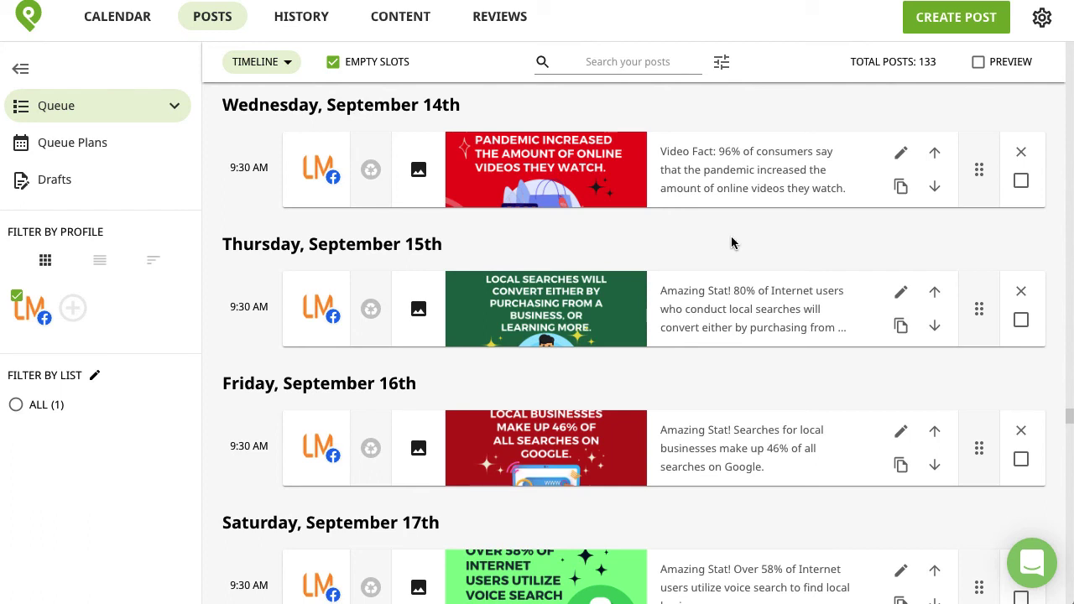
scroll(732, 244, up, 2)
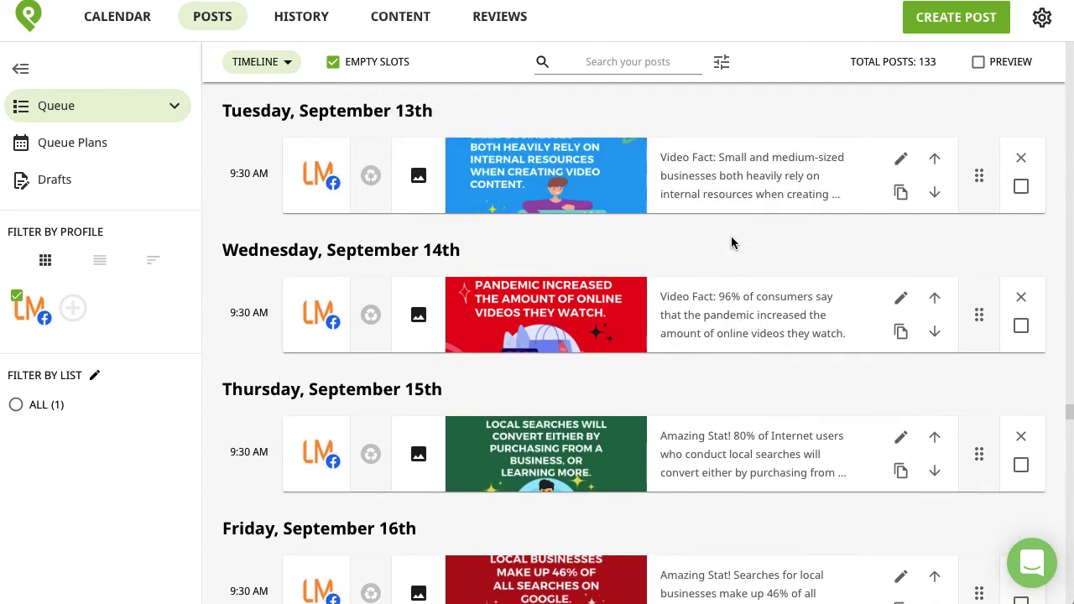
scroll(731, 242, up, 2)
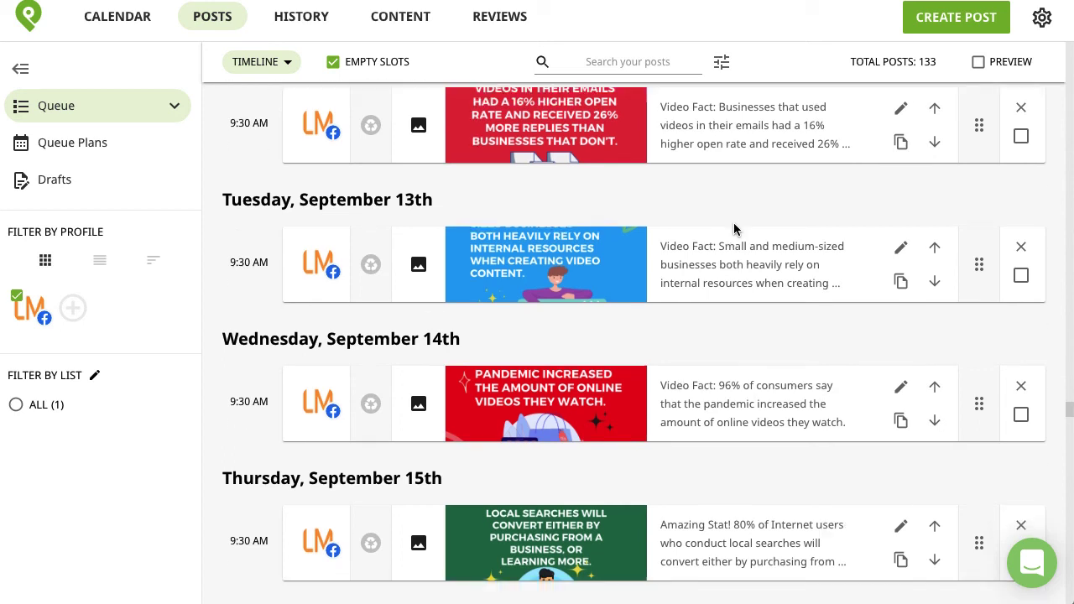
scroll(733, 228, down, 3)
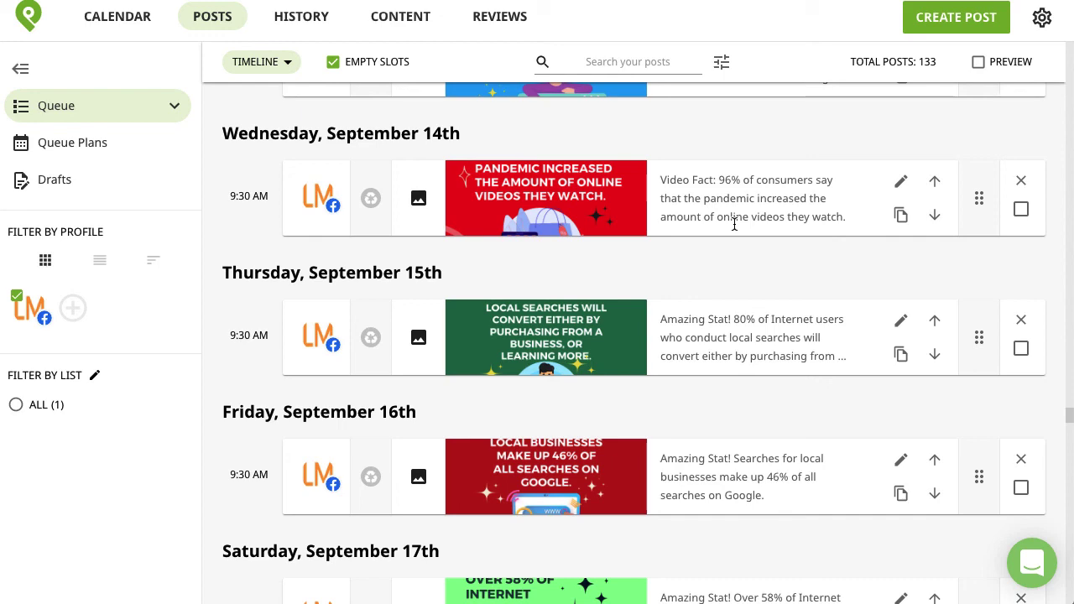
scroll(731, 281, down, 4)
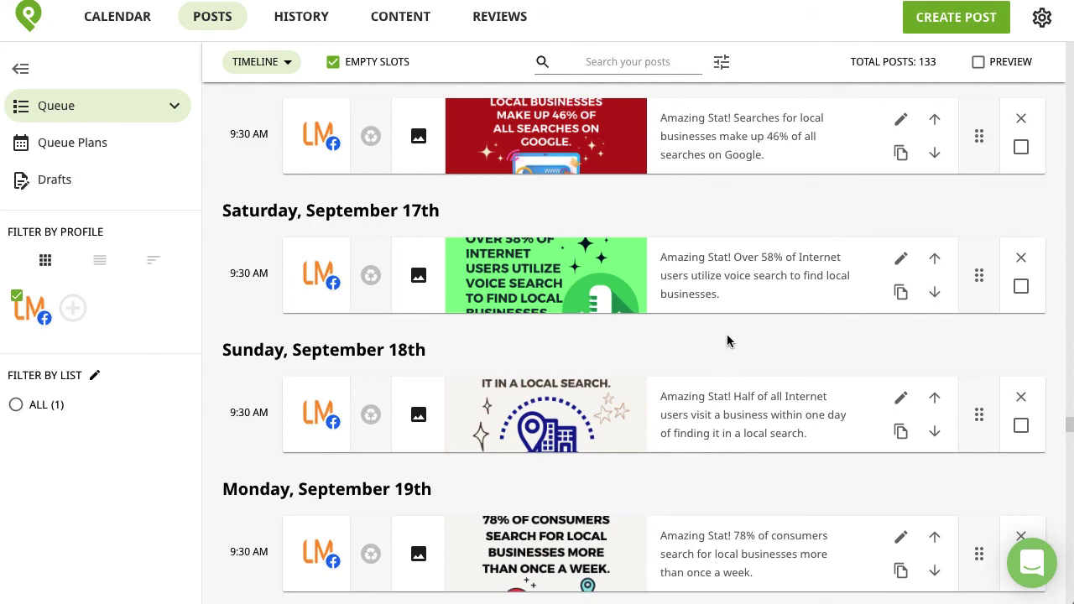
scroll(726, 333, up, 10)
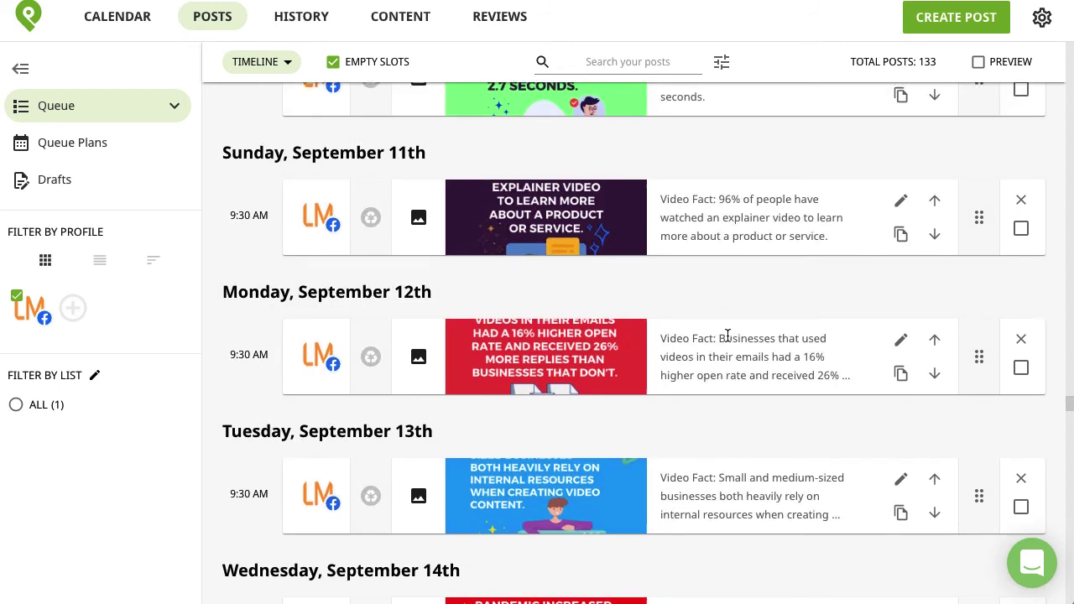
scroll(726, 333, up, 1)
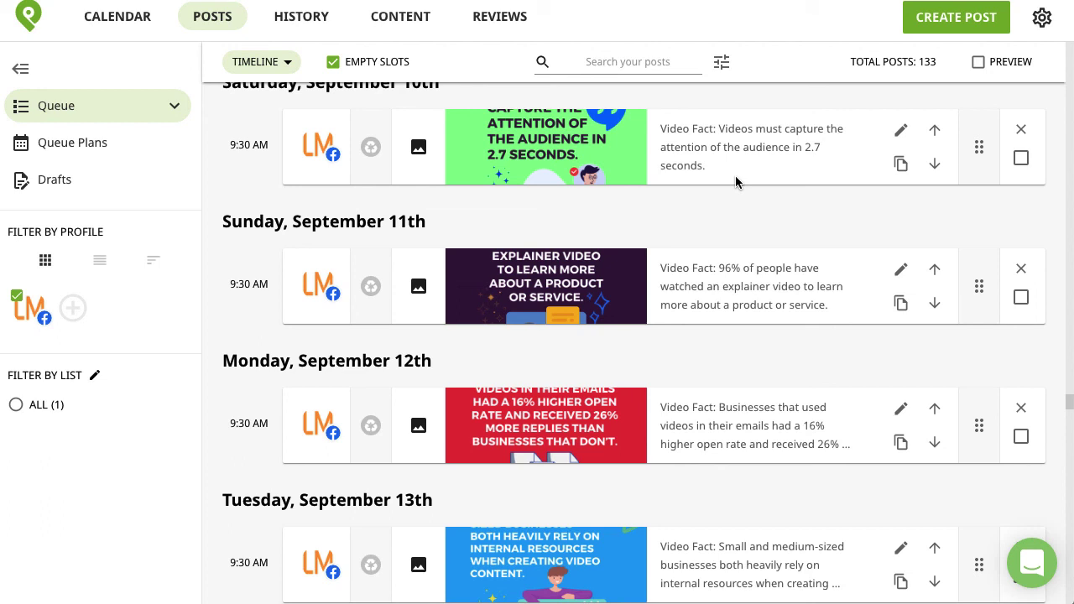
scroll(742, 207, down, 1)
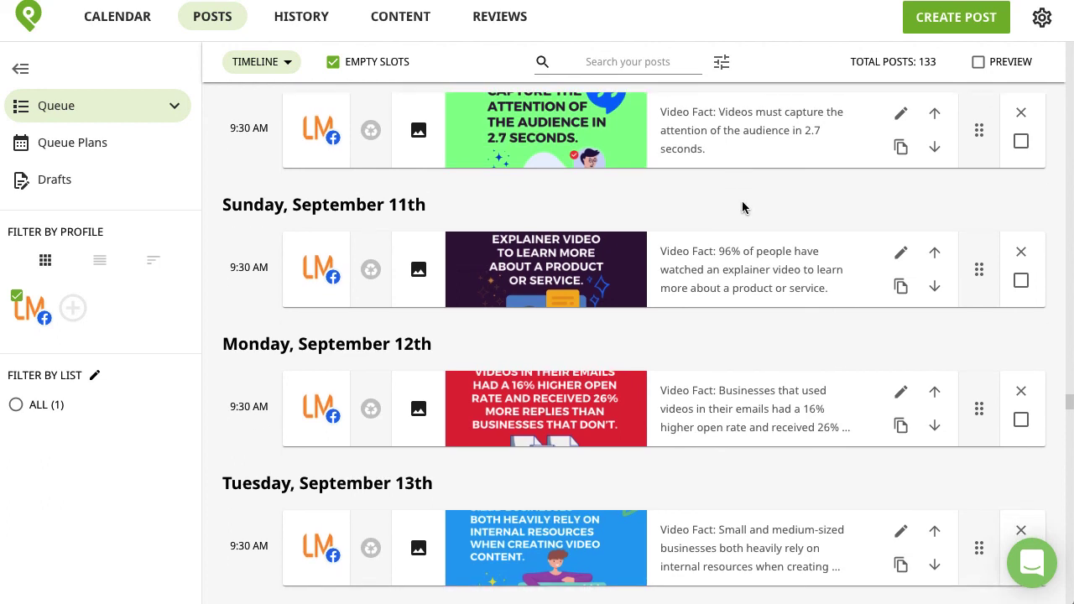